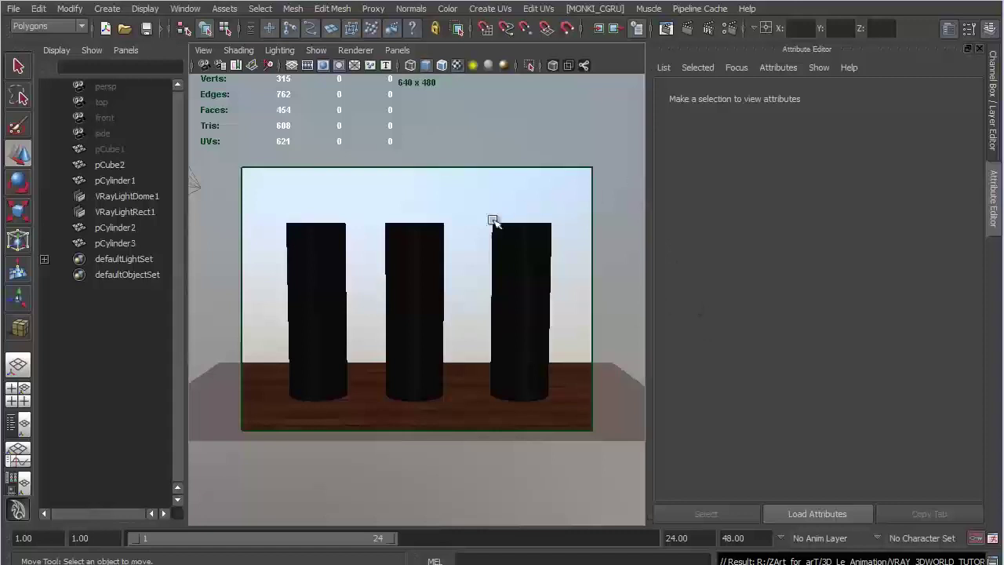
Start a V-Ray render of the scene, limit it to a region around the leftmost cylinder, and move the frame buffer aside
{"action": "left_click", "coordinate": [998, 96]}
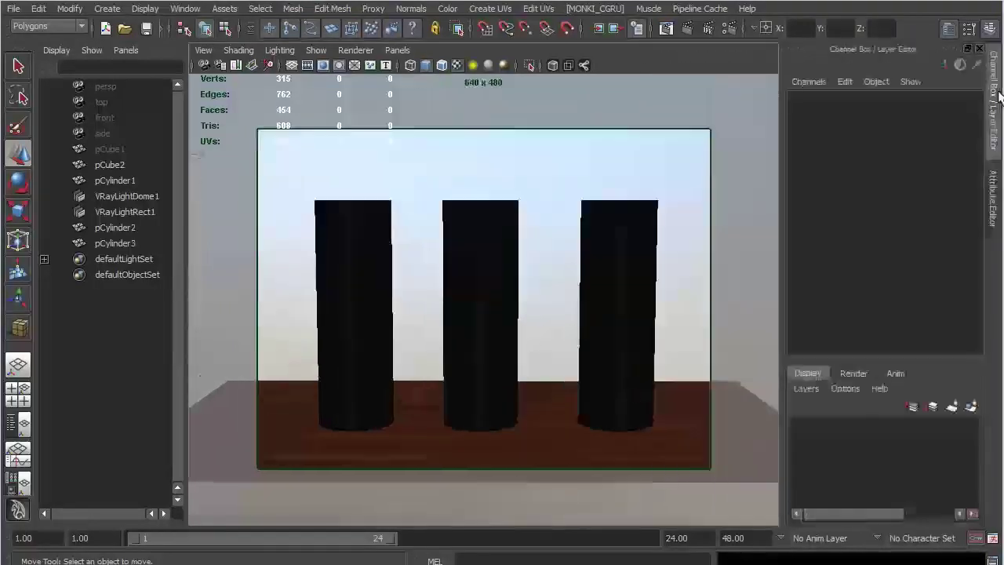
{"action": "left_click", "coordinate": [706, 29]}
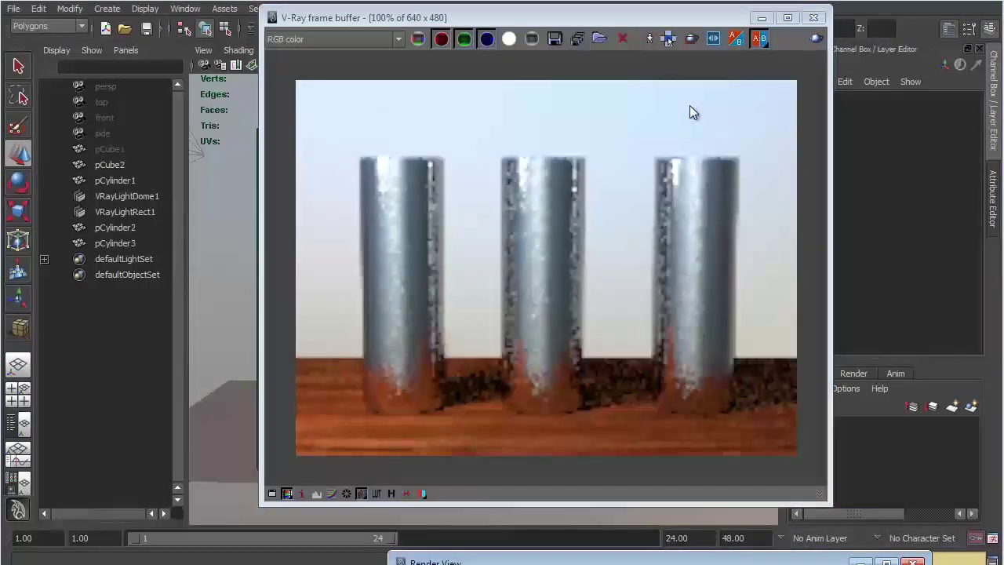
{"action": "left_click", "coordinate": [690, 39]}
{"action": "left_click_drag", "start_coordinate": [334, 101], "coordinate": [463, 447]}
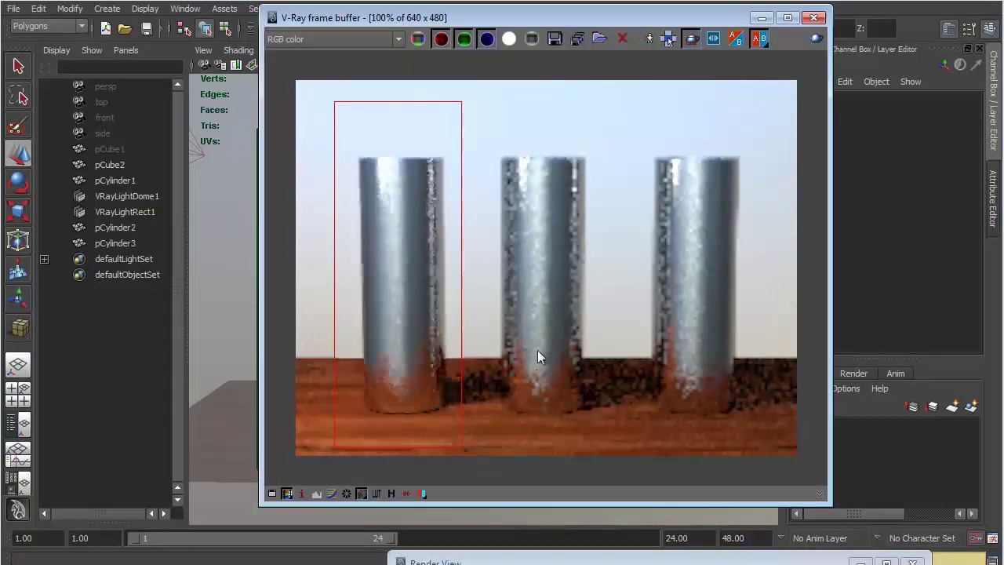
{"action": "left_click_drag", "start_coordinate": [486, 22], "coordinate": [843, 32]}
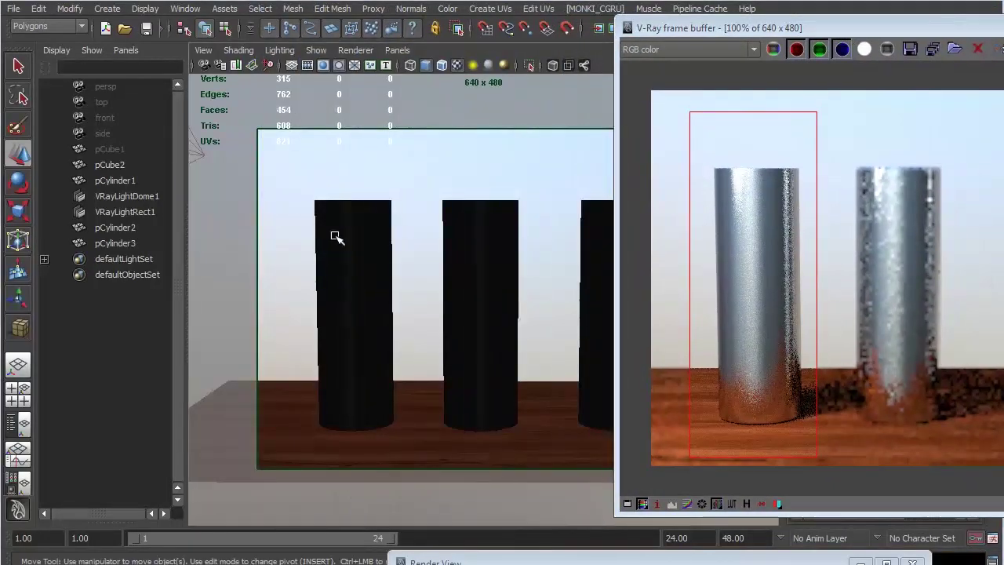
Graph the leftmost cylinder's material network in the Hypershade work area and arrange it beside the render
{"action": "left_click", "coordinate": [336, 236]}
{"action": "left_click", "coordinate": [188, 9]}
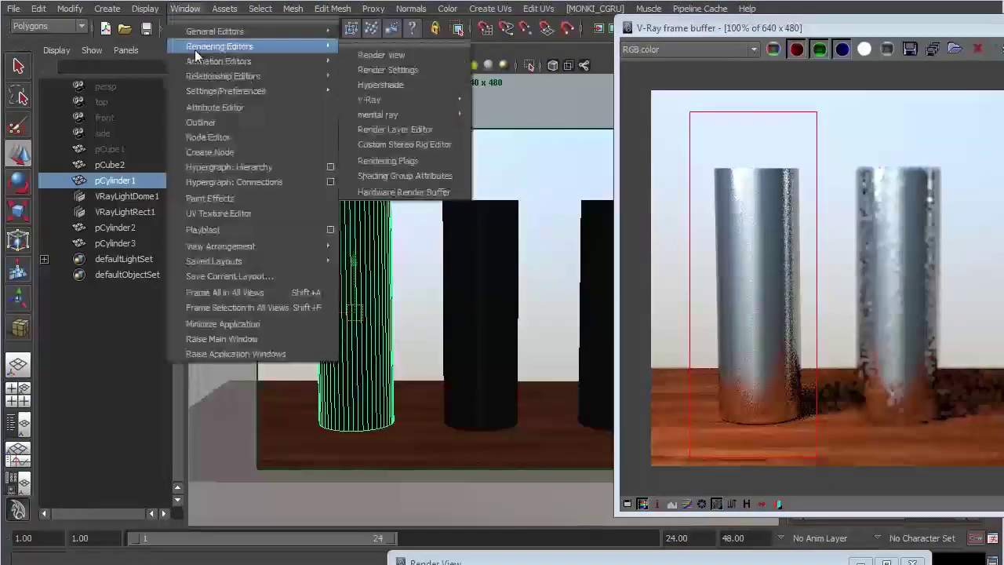
{"action": "mouse_move", "coordinate": [219, 58]}
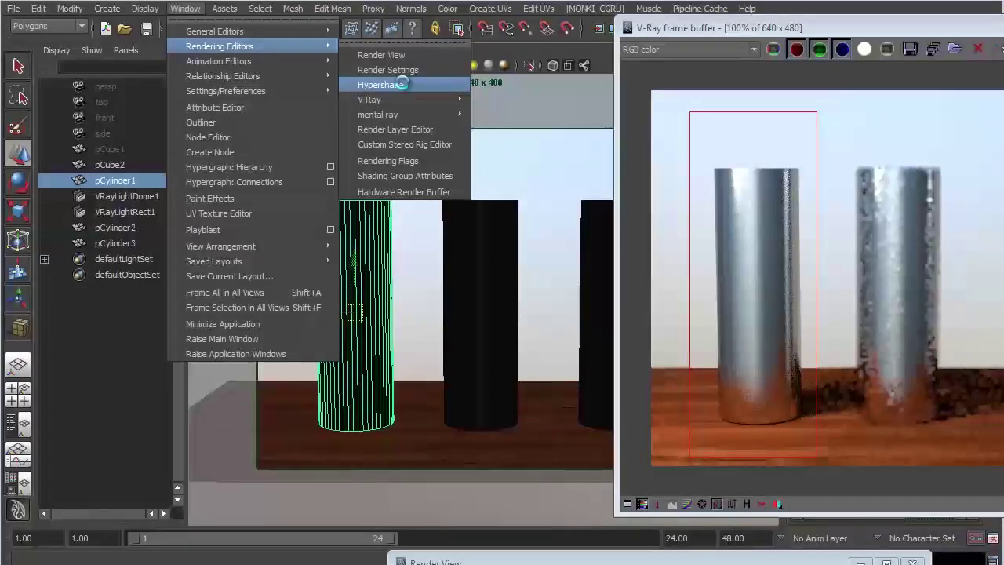
{"action": "left_click", "coordinate": [400, 84]}
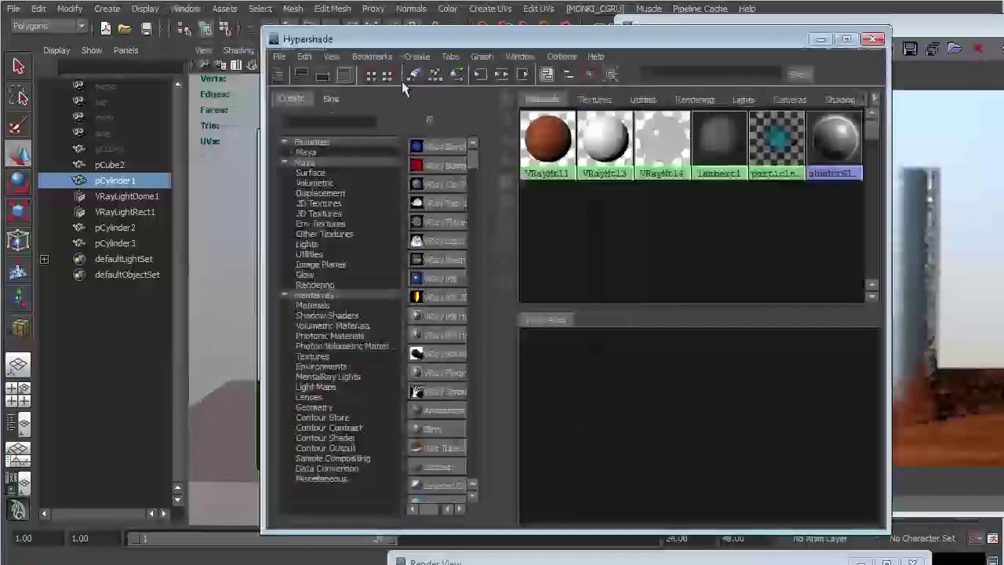
{"action": "left_click_drag", "start_coordinate": [475, 39], "coordinate": [257, 18]}
{"action": "left_click_drag", "start_coordinate": [393, 20], "coordinate": [370, 5]}
{"action": "left_click", "coordinate": [497, 55]}
{"action": "left_click_drag", "start_coordinate": [278, 403], "coordinate": [316, 361]}
{"action": "left_click_drag", "start_coordinate": [411, 345], "coordinate": [457, 336]}
{"action": "left_click_drag", "start_coordinate": [536, 393], "coordinate": [556, 368]}
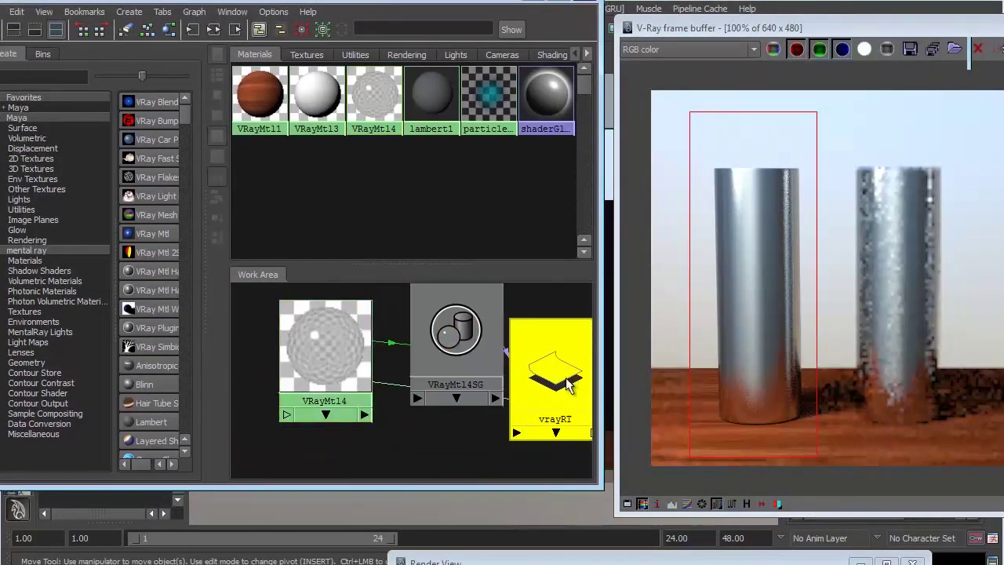
Open the VRayMtl4 material's attributes at its reflection settings, arranging the windows so the region render stays in view
{"action": "left_click", "coordinate": [363, 359]}
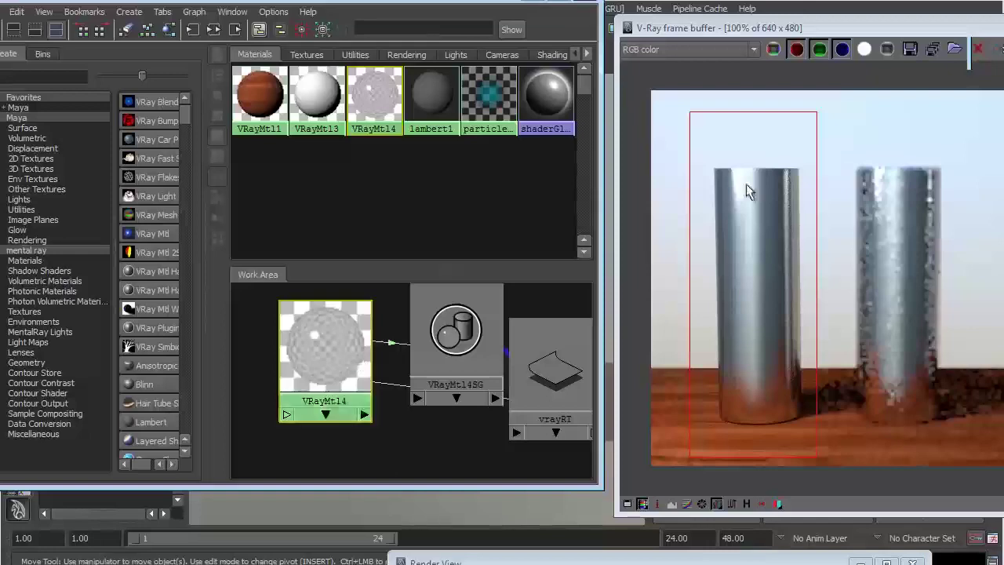
{"action": "left_click_drag", "start_coordinate": [881, 29], "coordinate": [453, 38]}
{"action": "left_click_drag", "start_coordinate": [829, 57], "coordinate": [358, 41]}
{"action": "left_click_drag", "start_coordinate": [730, 44], "coordinate": [1003, 4]}
{"action": "left_click_drag", "start_coordinate": [744, 13], "coordinate": [939, 13]}
{"action": "left_click_drag", "start_coordinate": [465, 46], "coordinate": [516, 26]}
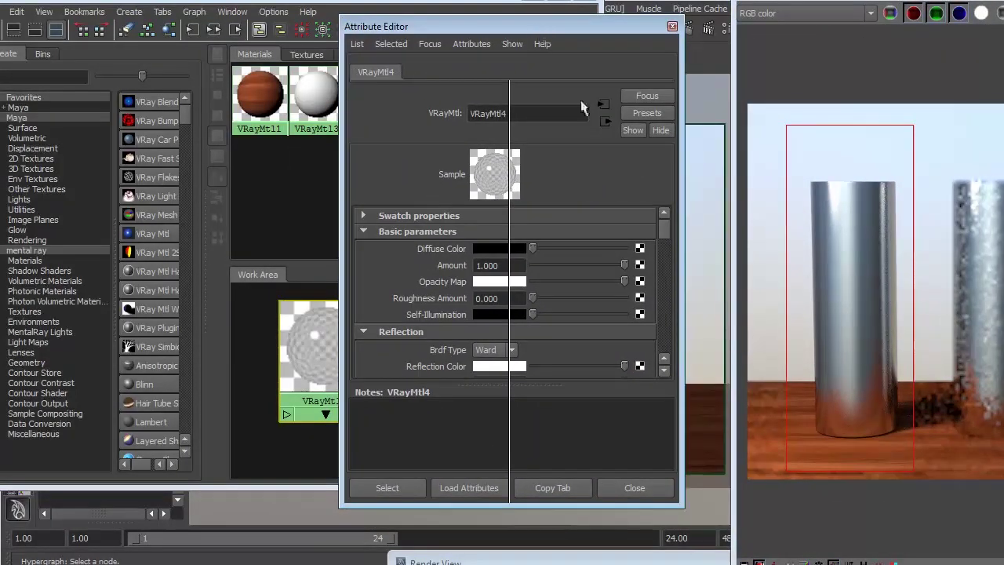
{"action": "left_click", "coordinate": [488, 232]}
{"action": "scroll", "coordinate": [459, 289], "scroll_direction": "down", "scroll_amount": 2}
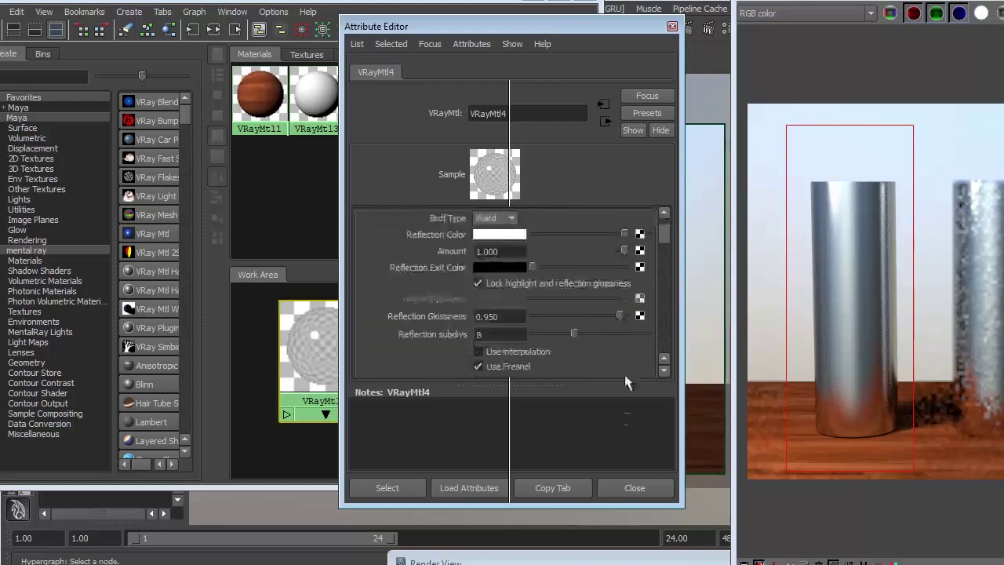
{"action": "left_click_drag", "start_coordinate": [594, 507], "coordinate": [594, 561]}
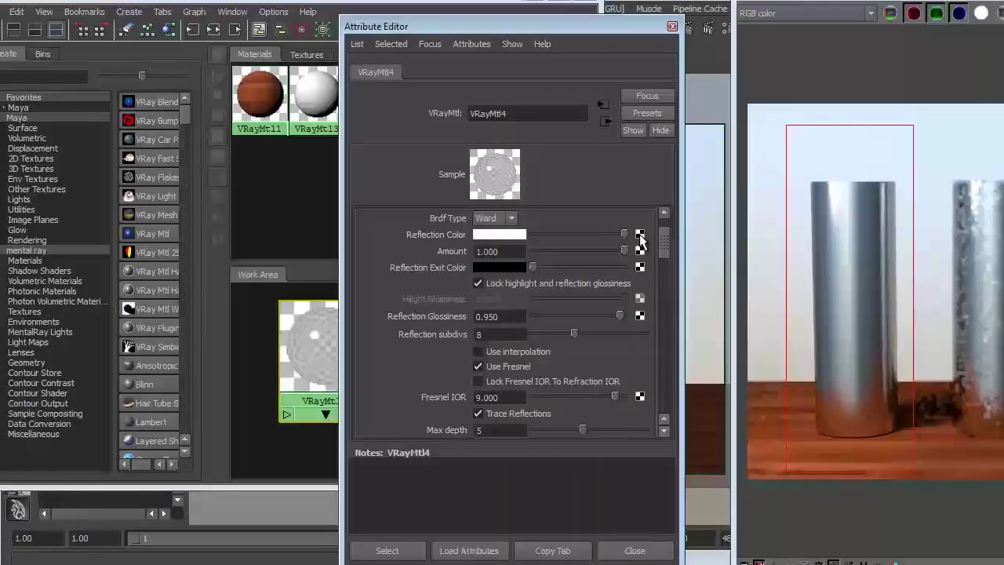
Map a file texture using ReflectionColorMap.jpg from the sourceimages folder to the material's Reflection Color
{"action": "left_click", "coordinate": [641, 235]}
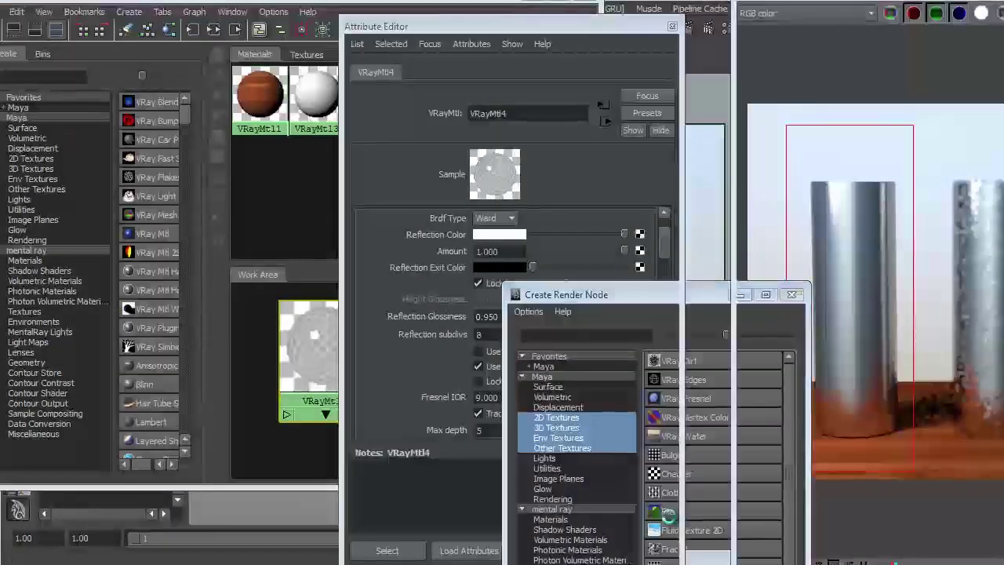
{"action": "left_click", "coordinate": [661, 474]}
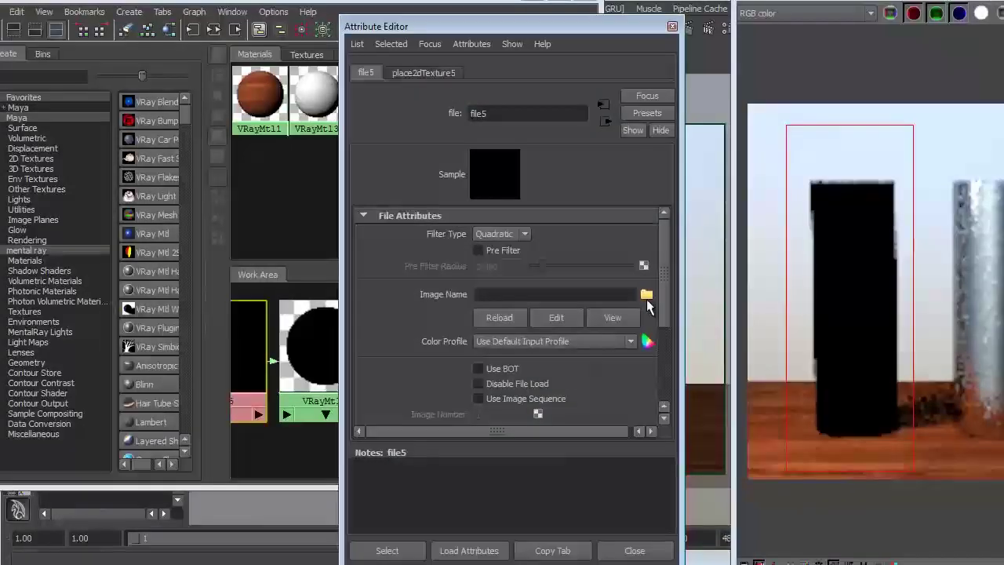
{"action": "left_click", "coordinate": [647, 294]}
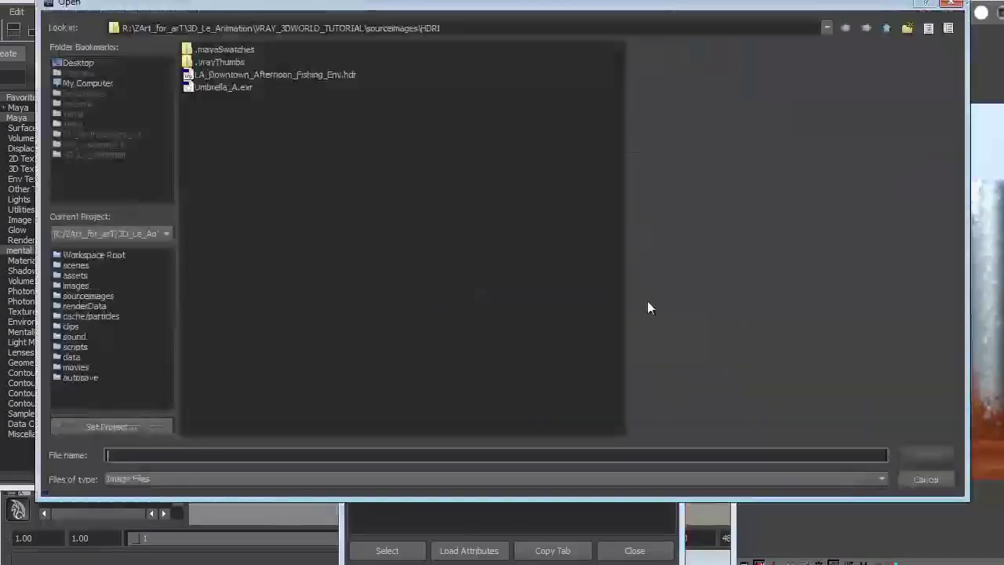
{"action": "left_click", "coordinate": [886, 29]}
{"action": "left_click", "coordinate": [254, 163]}
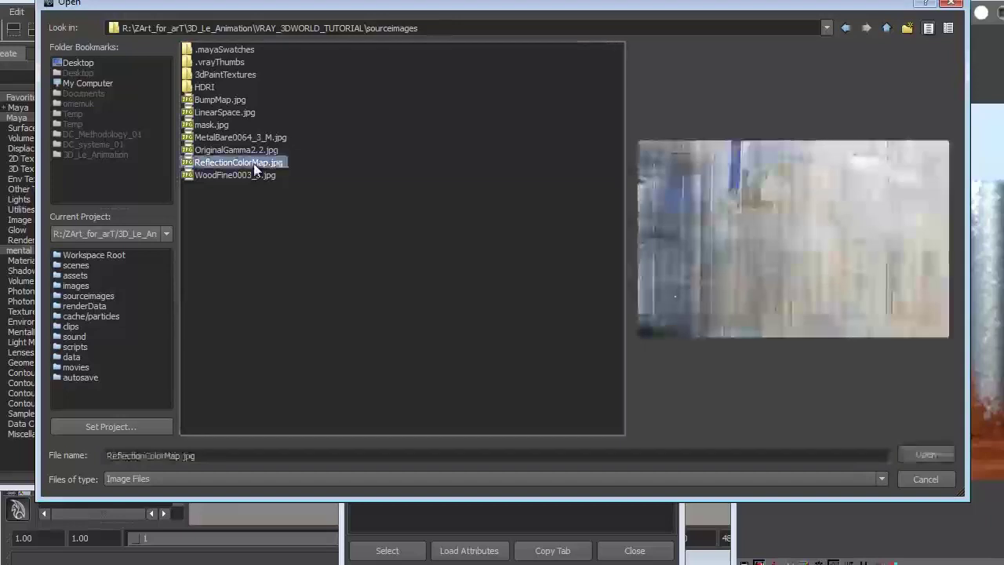
{"action": "double_click", "coordinate": [254, 163]}
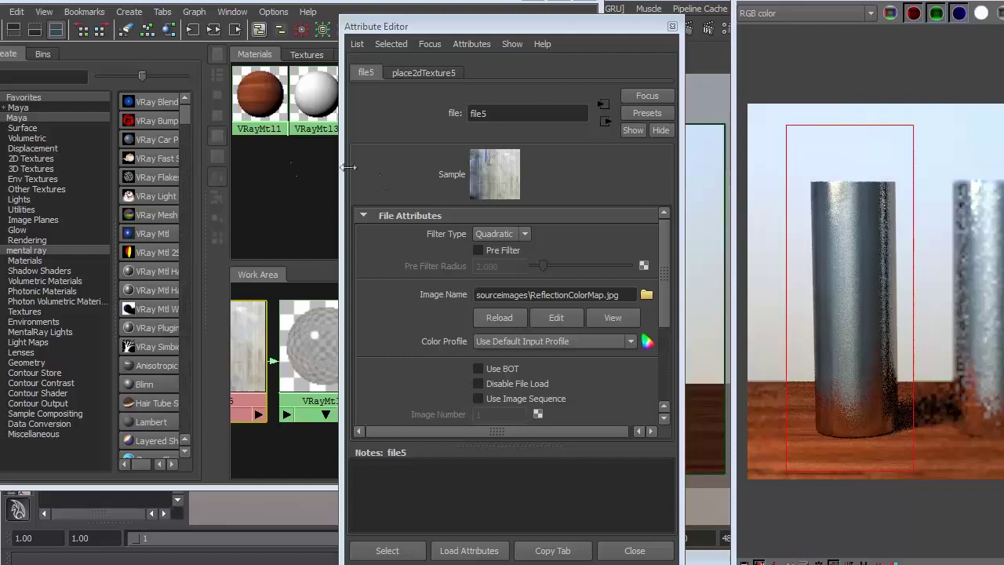
Set the VRayMtl4 material's Anisotropy to about 0.717
{"action": "left_click", "coordinate": [306, 338]}
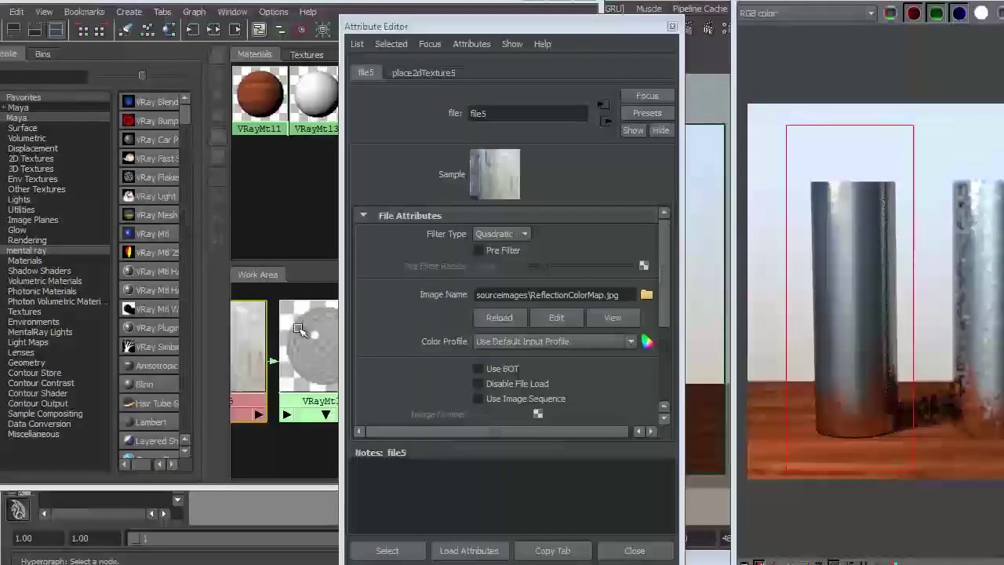
{"action": "left_click", "coordinate": [648, 231]}
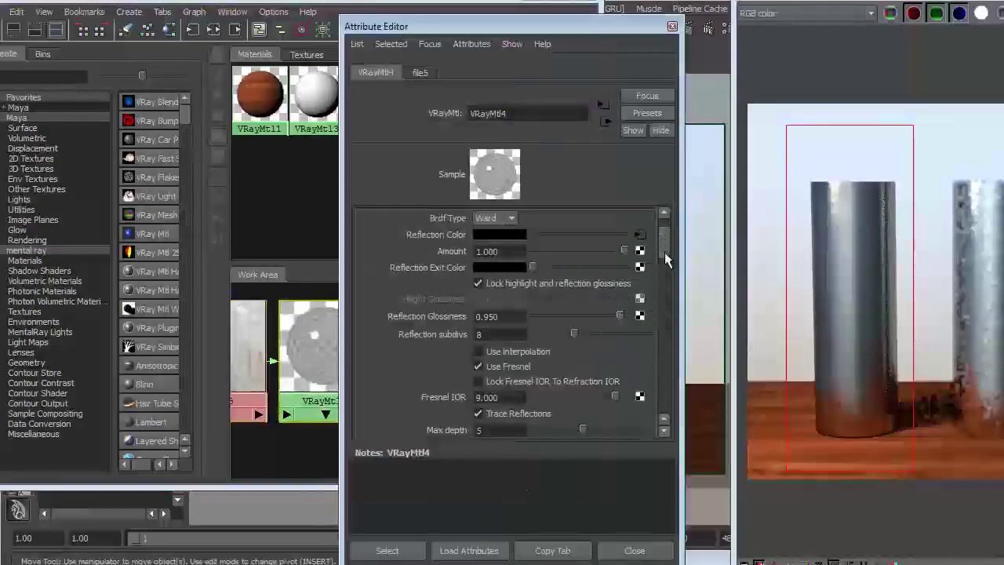
{"action": "left_click_drag", "start_coordinate": [664, 252], "coordinate": [658, 292]}
{"action": "mouse_move", "coordinate": [578, 308]}
{"action": "left_mouse_down"}
{"action": "mouse_move", "coordinate": [596, 308]}
{"action": "mouse_move", "coordinate": [547, 309]}
{"action": "mouse_move", "coordinate": [559, 309]}
{"action": "left_mouse_up"}
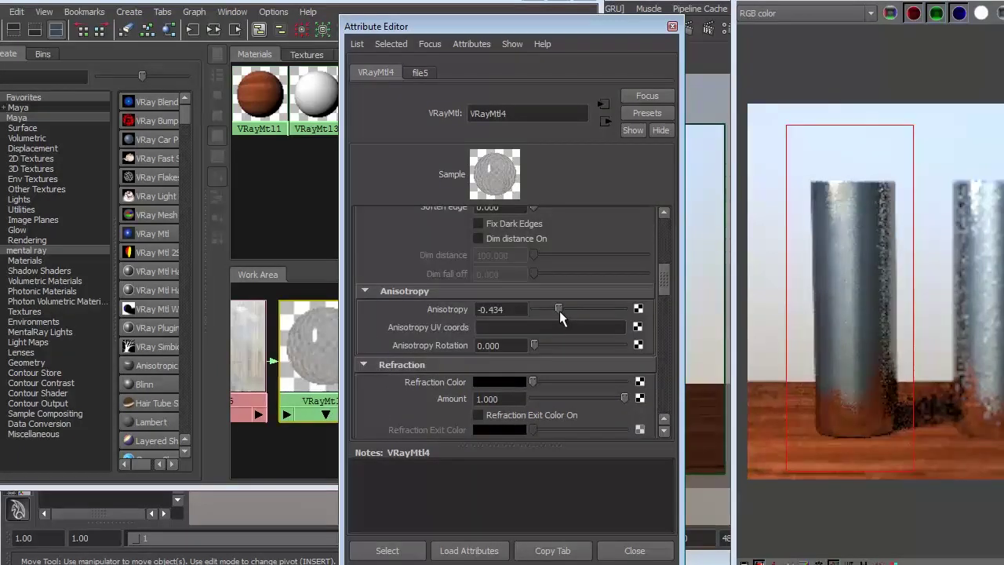
{"action": "left_click", "coordinate": [595, 309]}
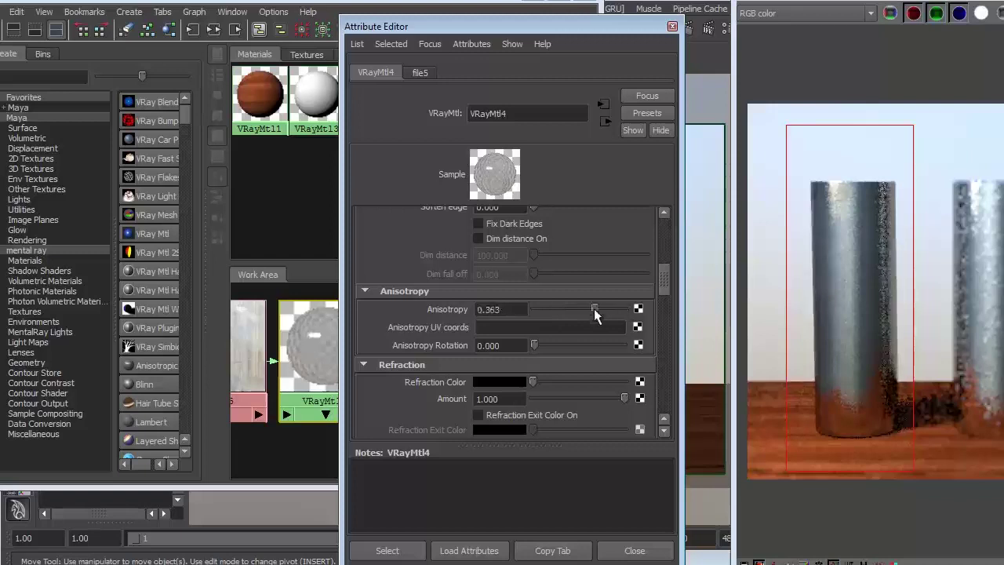
{"action": "left_click_drag", "start_coordinate": [596, 309], "coordinate": [610, 305]}
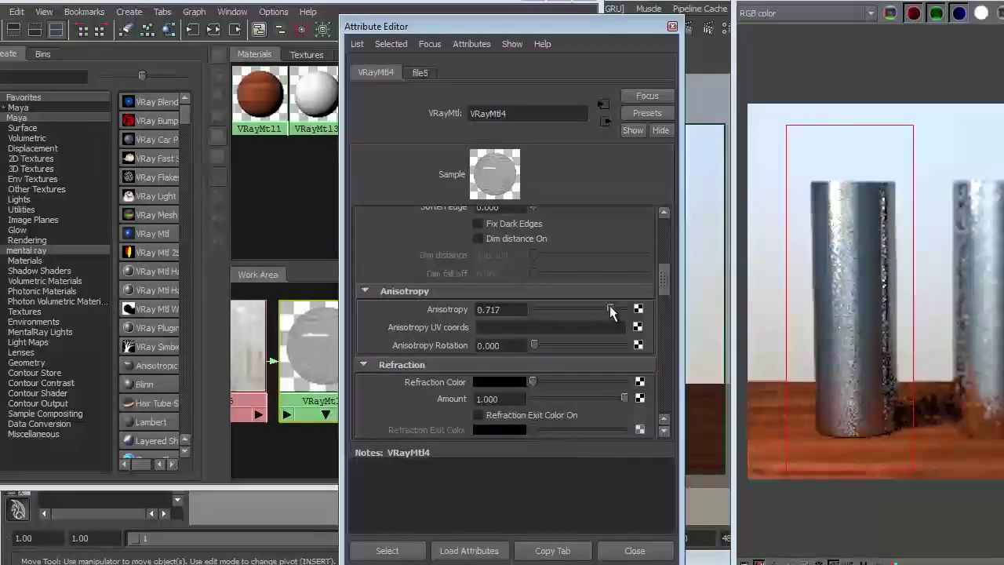
Map a file texture using BumpMap.jpg to the VRayMtl4 material's bump map
{"action": "scroll", "coordinate": [599, 333], "scroll_direction": "down", "scroll_amount": 2}
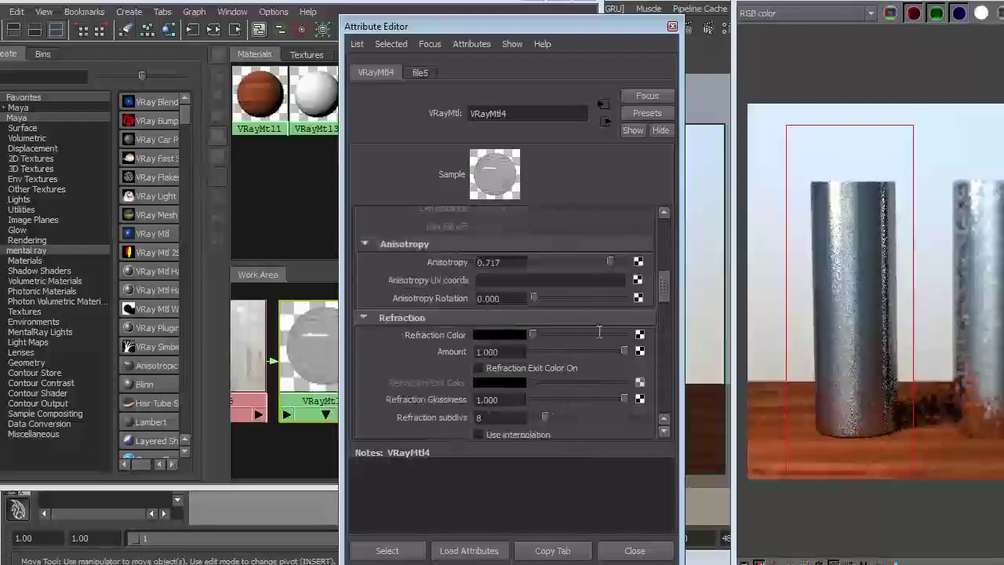
{"action": "left_click_drag", "start_coordinate": [663, 283], "coordinate": [662, 354]}
{"action": "scroll", "coordinate": [581, 315], "scroll_direction": "up", "scroll_amount": 1}
{"action": "left_click", "coordinate": [494, 280]}
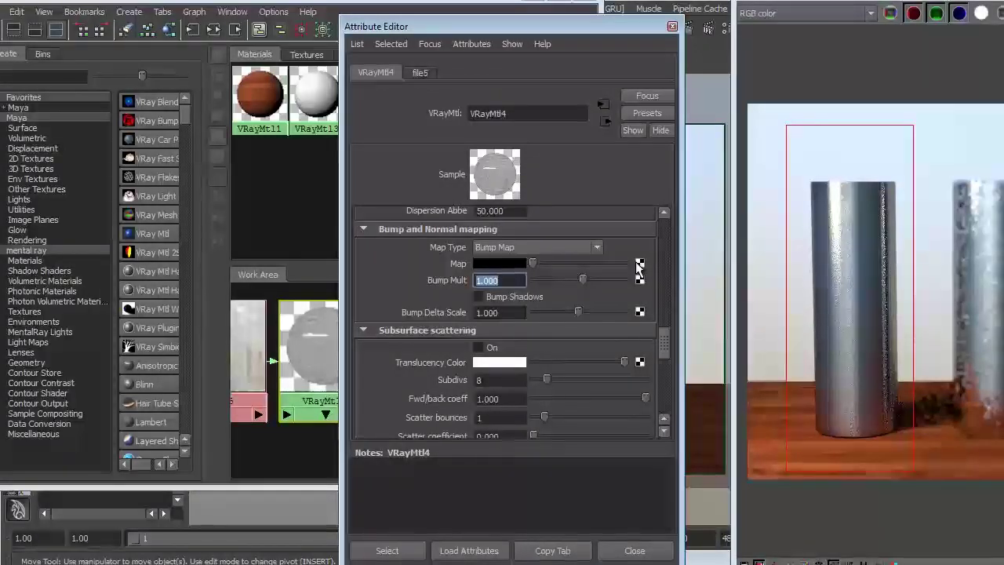
{"action": "left_click", "coordinate": [637, 262]}
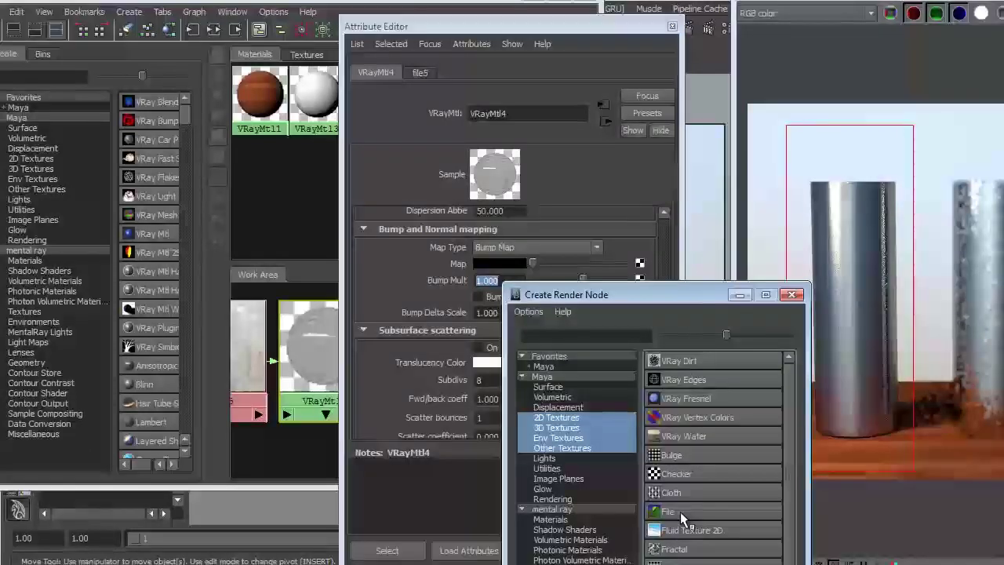
{"action": "left_click", "coordinate": [680, 512]}
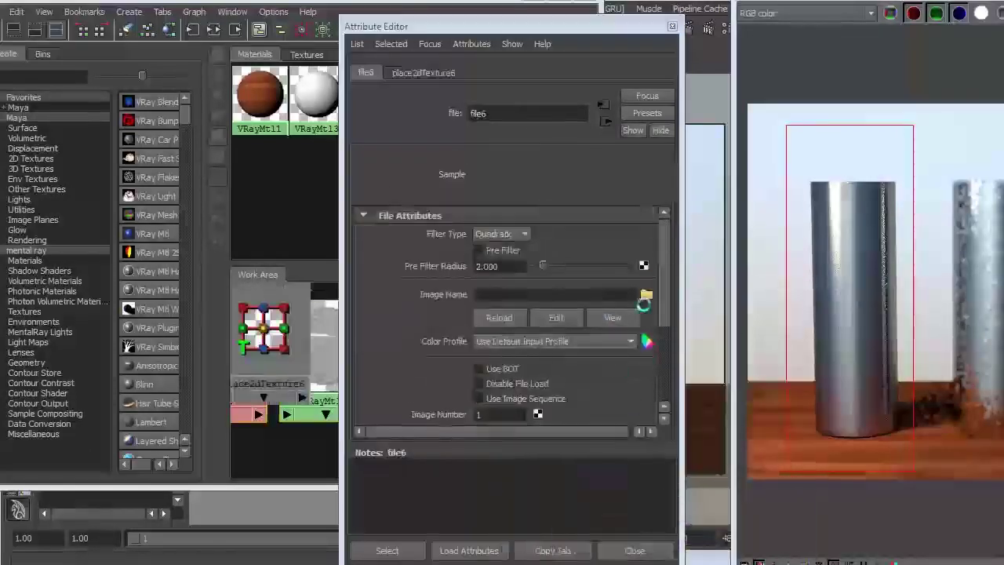
{"action": "left_click", "coordinate": [647, 295]}
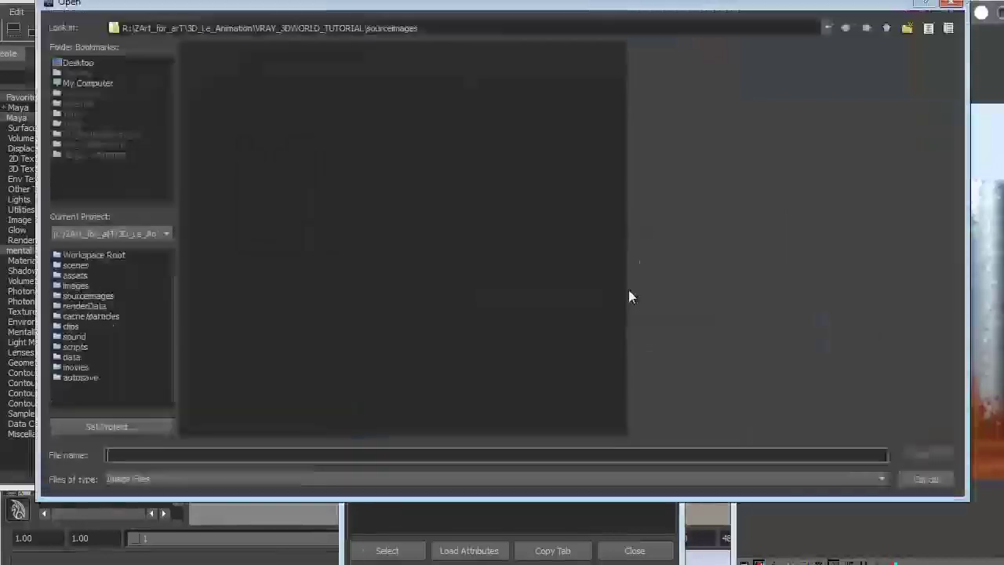
{"action": "left_click", "coordinate": [212, 99]}
{"action": "left_click", "coordinate": [219, 112]}
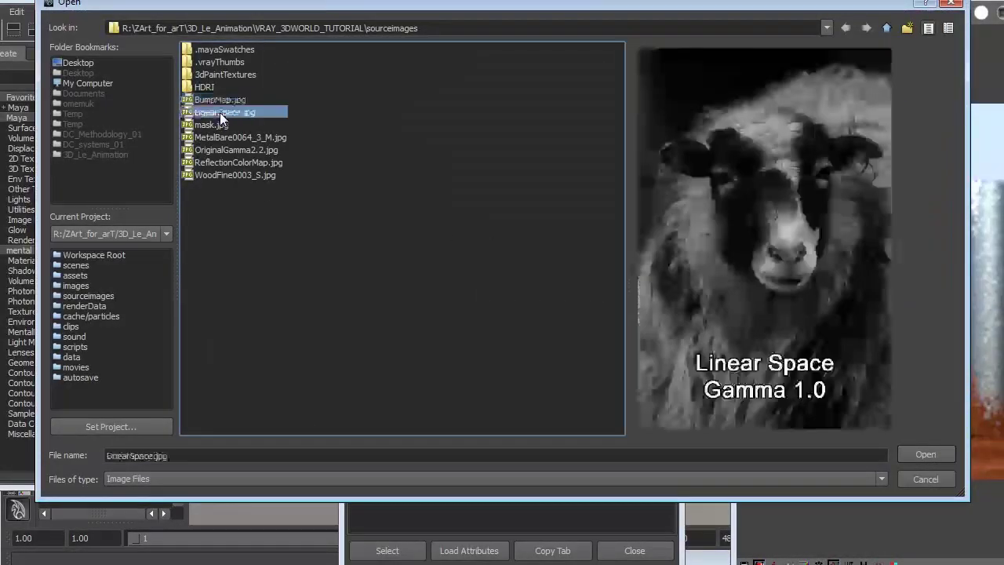
{"action": "double_click", "coordinate": [220, 100]}
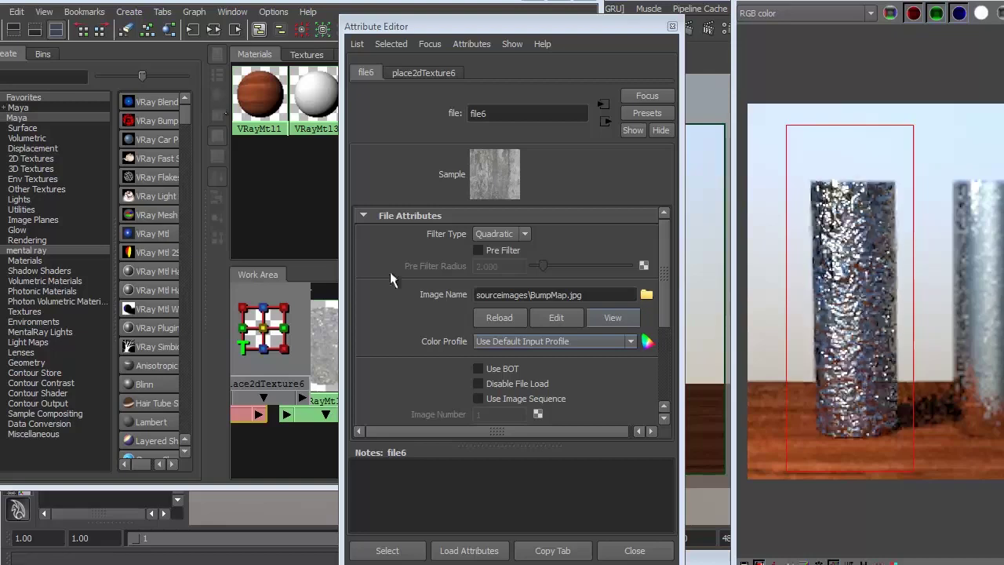
Try a U repeat of 5 and then 3 for the bump texture's placement
{"action": "left_click", "coordinate": [415, 73]}
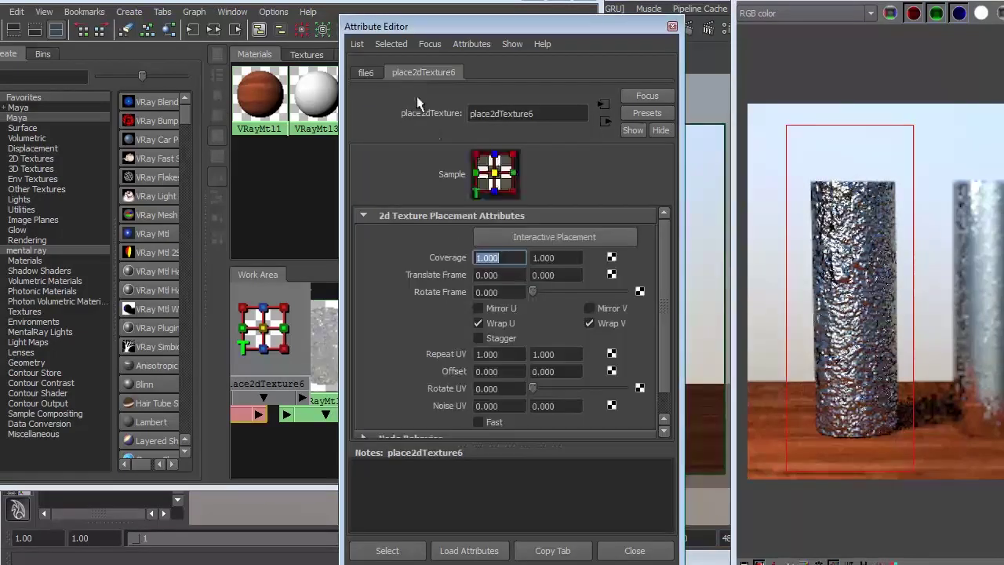
{"action": "left_click_drag", "start_coordinate": [502, 354], "coordinate": [462, 352]}
{"action": "type", "text": "5"}
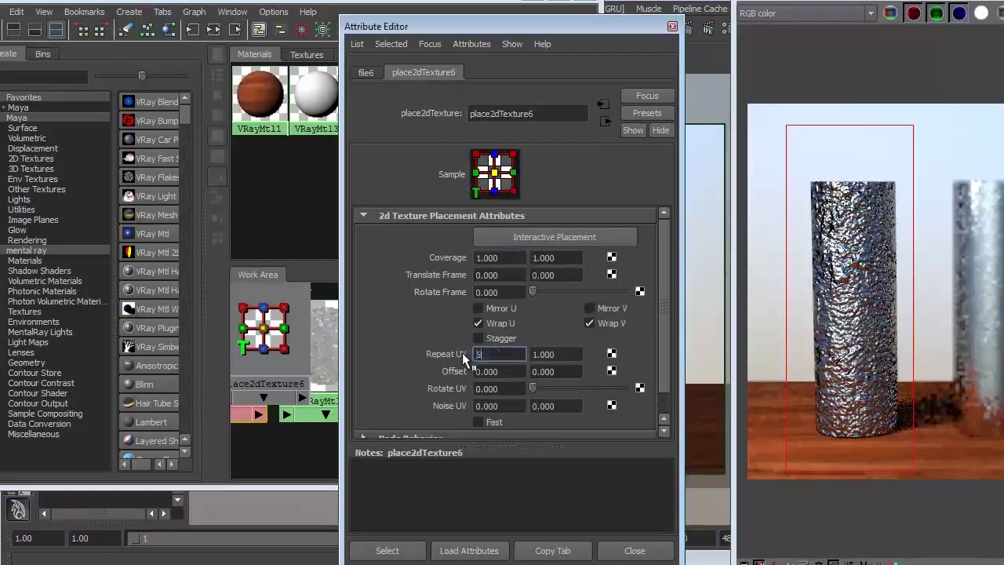
{"action": "key", "text": "Return"}
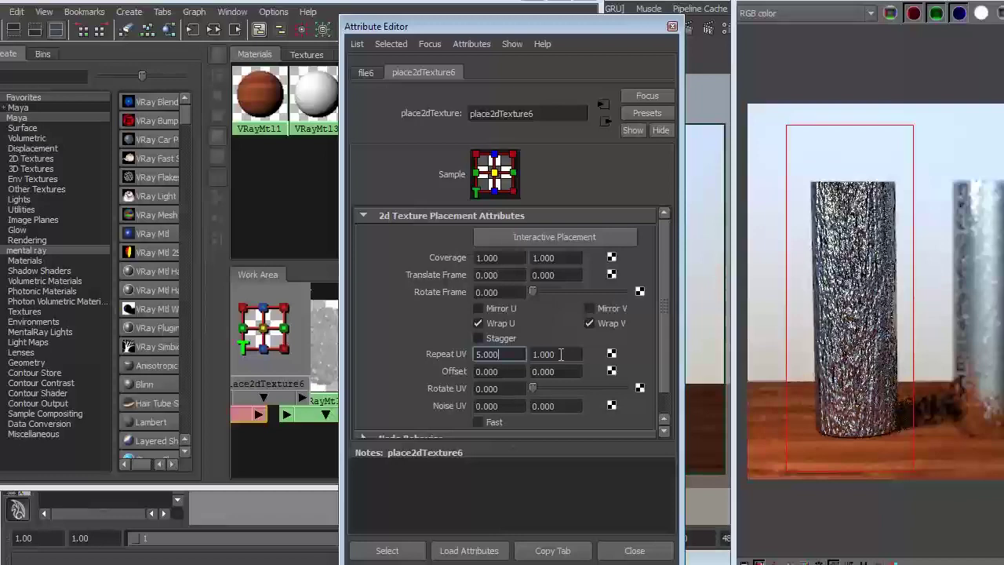
{"action": "left_click_drag", "start_coordinate": [510, 354], "coordinate": [461, 353]}
{"action": "type", "text": "3"}
{"action": "key", "text": "Return"}
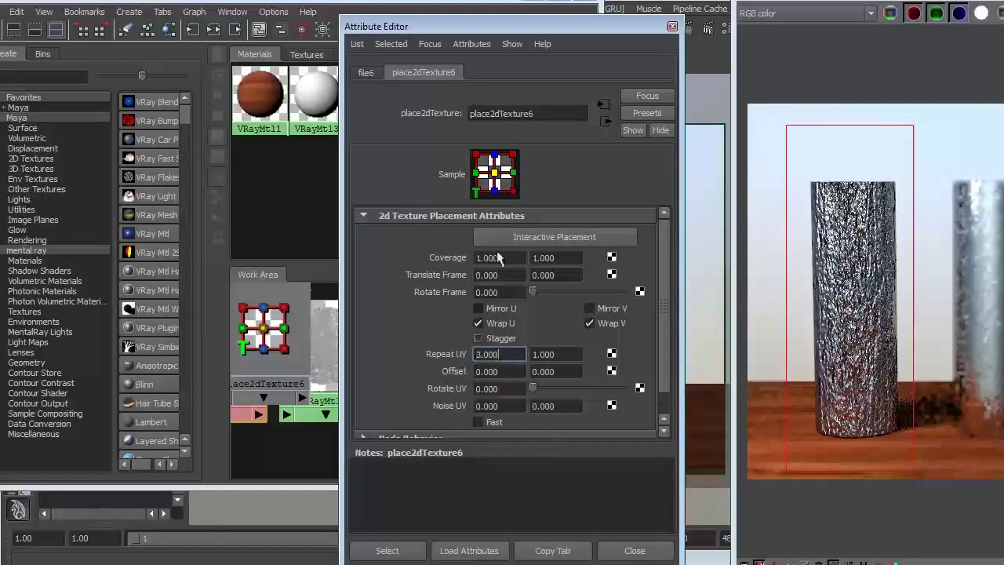
Set the U repeat of the bump texture's 2D placement to 6
{"action": "left_click", "coordinate": [375, 72]}
{"action": "left_click", "coordinate": [424, 72]}
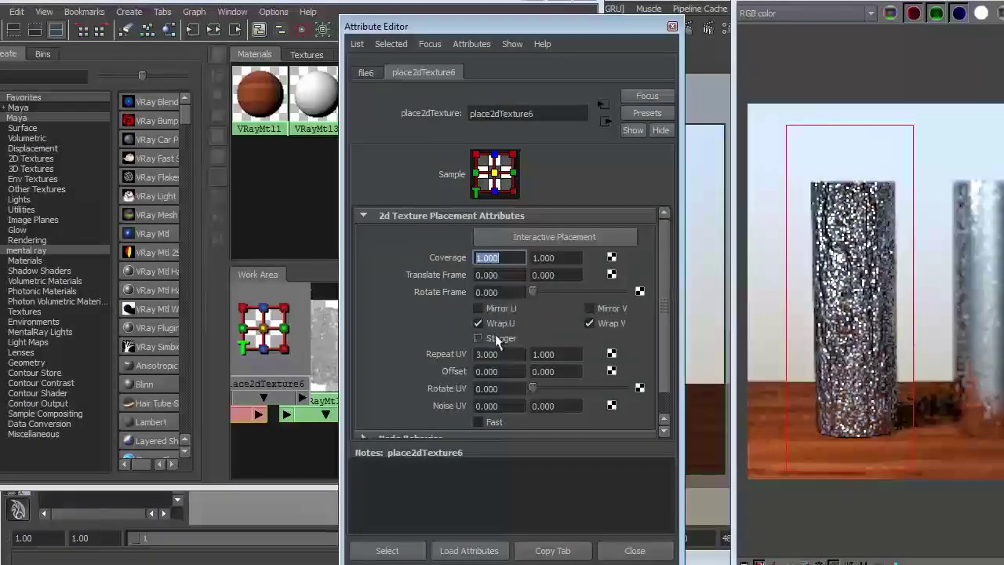
{"action": "left_click_drag", "start_coordinate": [514, 354], "coordinate": [462, 353]}
{"action": "type", "text": "6"}
{"action": "key", "text": "Tab"}
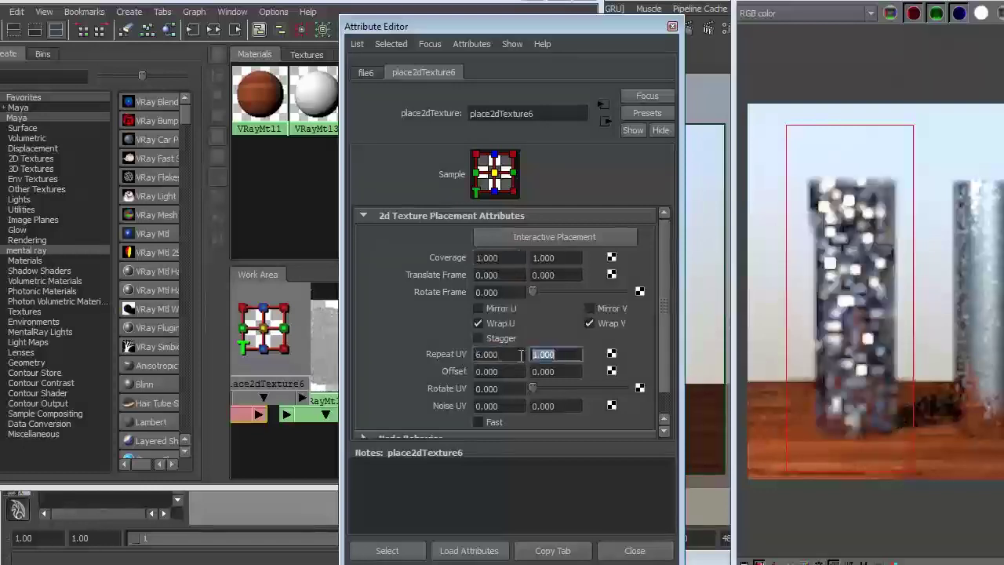
Set the VRayMtl4 material's Bump Mult to 0.05
{"action": "left_click", "coordinate": [367, 72]}
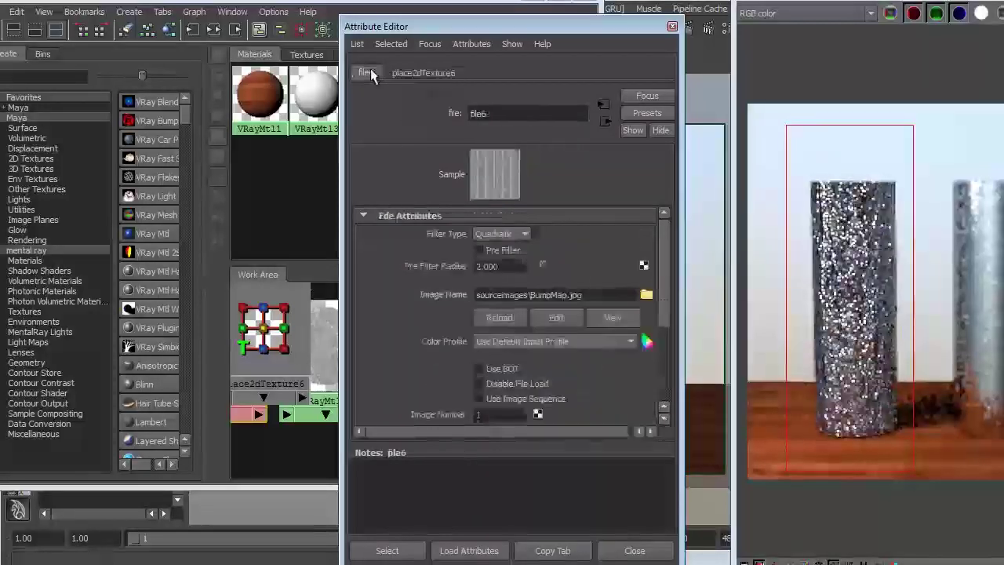
{"action": "scroll", "coordinate": [534, 338], "scroll_direction": "down", "scroll_amount": 3}
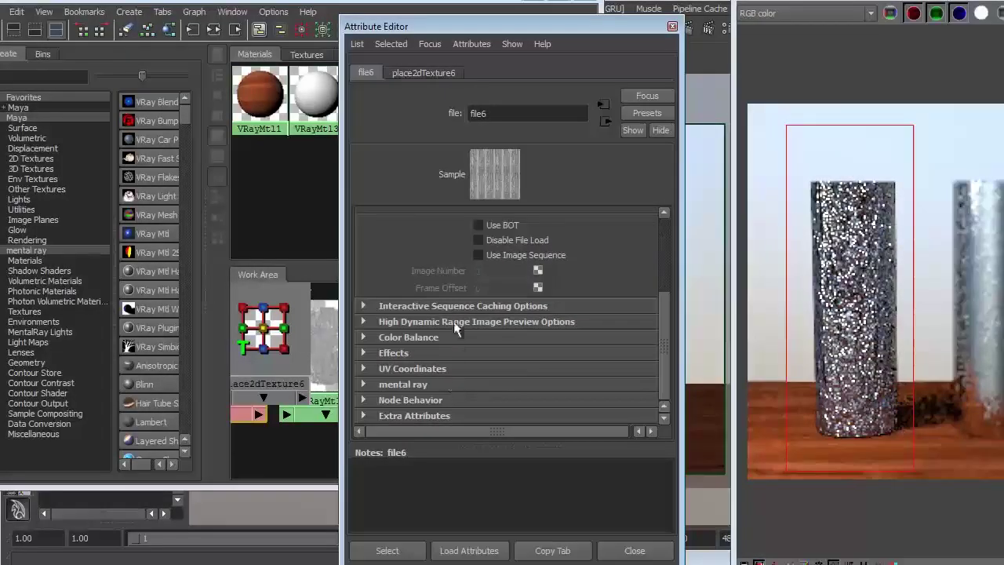
{"action": "left_click", "coordinate": [317, 345]}
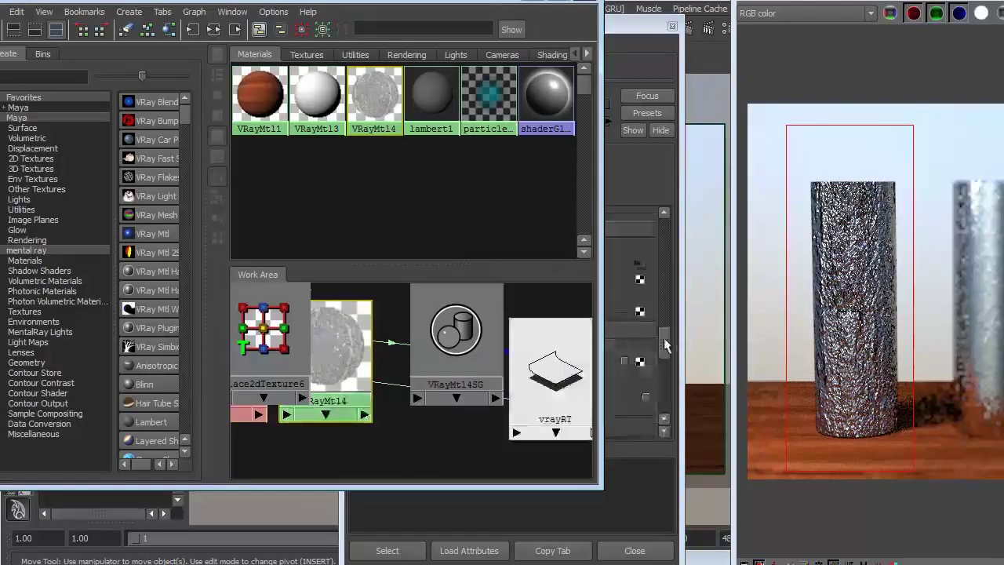
{"action": "left_click", "coordinate": [665, 345]}
{"action": "scroll", "coordinate": [549, 345], "scroll_direction": "down", "scroll_amount": 5}
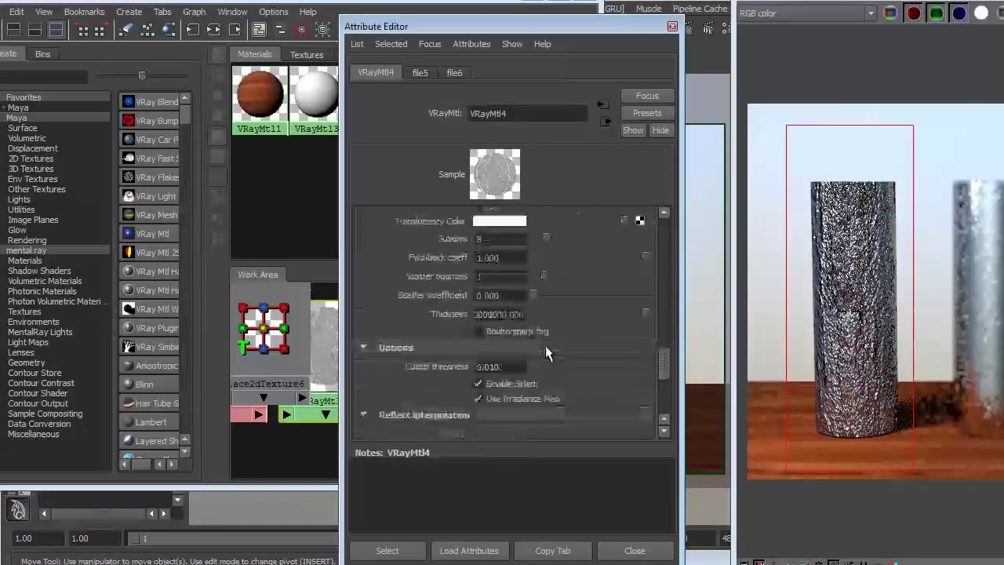
{"action": "scroll", "coordinate": [545, 345], "scroll_direction": "up", "scroll_amount": 2}
{"action": "left_click", "coordinate": [480, 280]}
{"action": "type", "text": "0.05"}
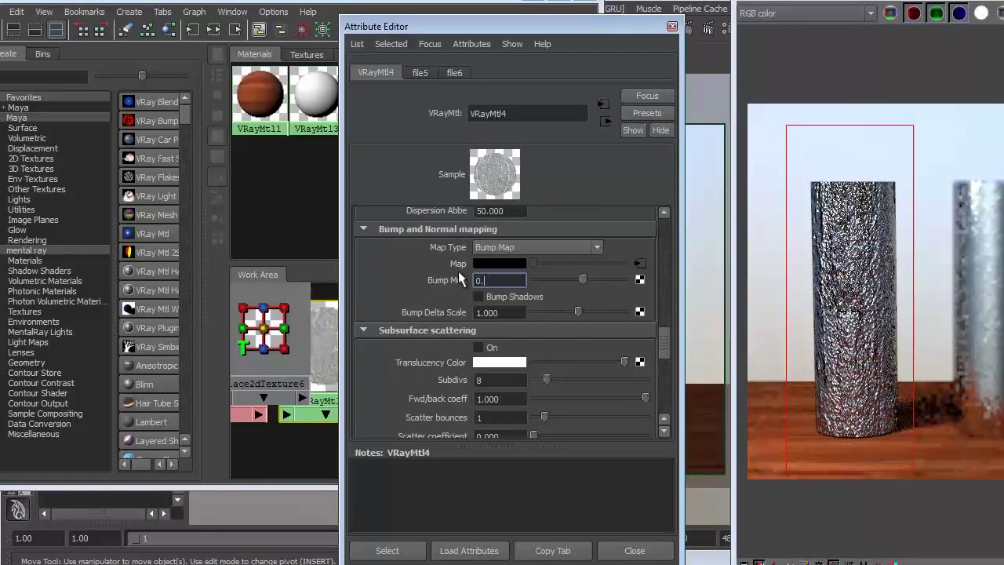
{"action": "key", "text": "Return"}
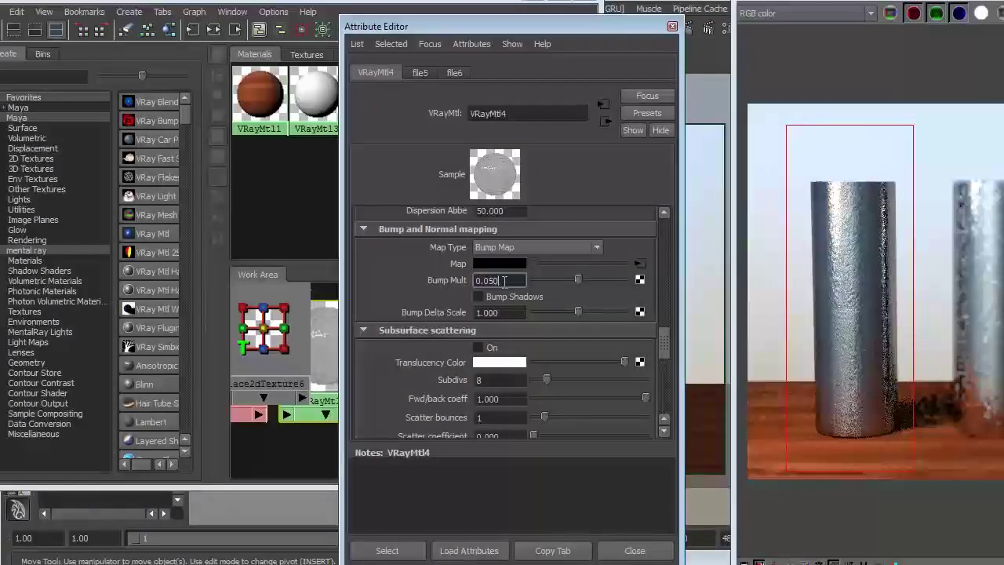
Lower the material's Bump Mult to 0.02 and then to 0.01, and close its attributes
{"action": "left_click_drag", "start_coordinate": [500, 280], "coordinate": [492, 281]}
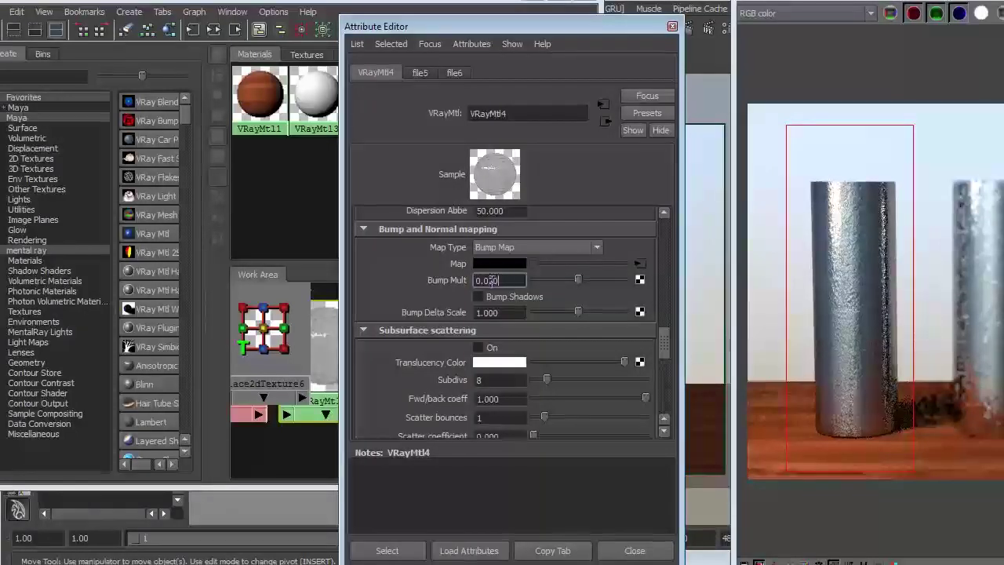
{"action": "type", "text": "2"}
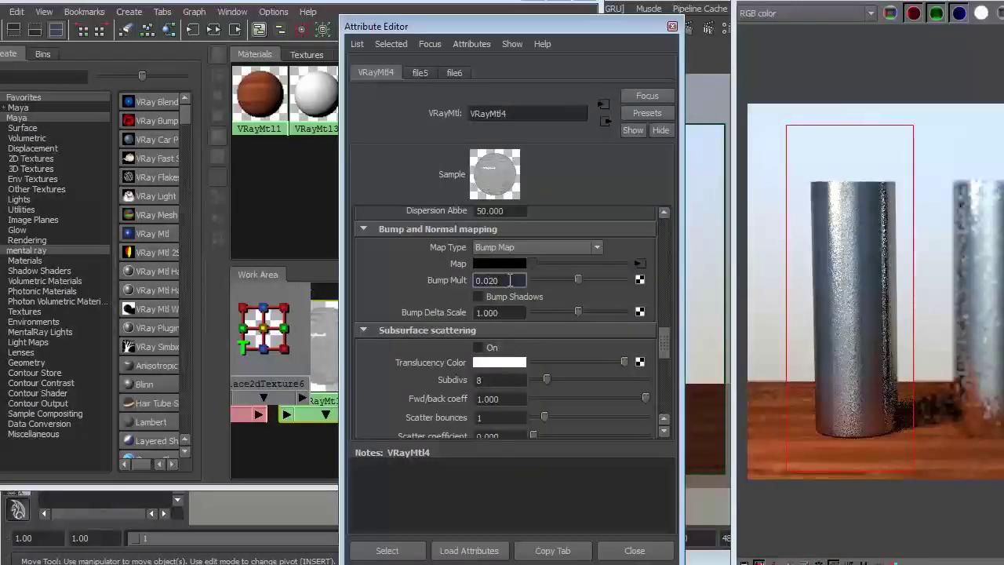
{"action": "key", "text": "Return"}
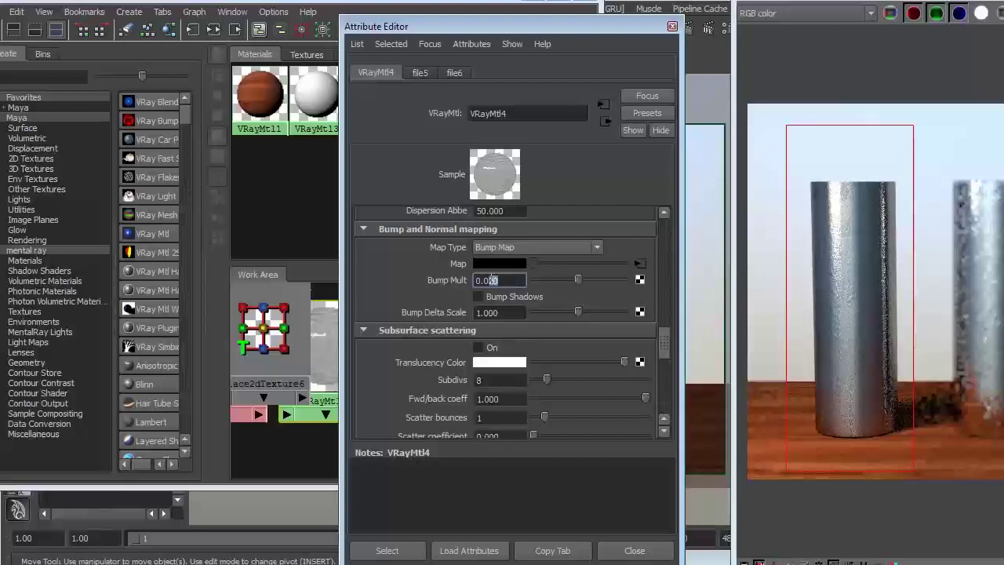
{"action": "type", "text": "1"}
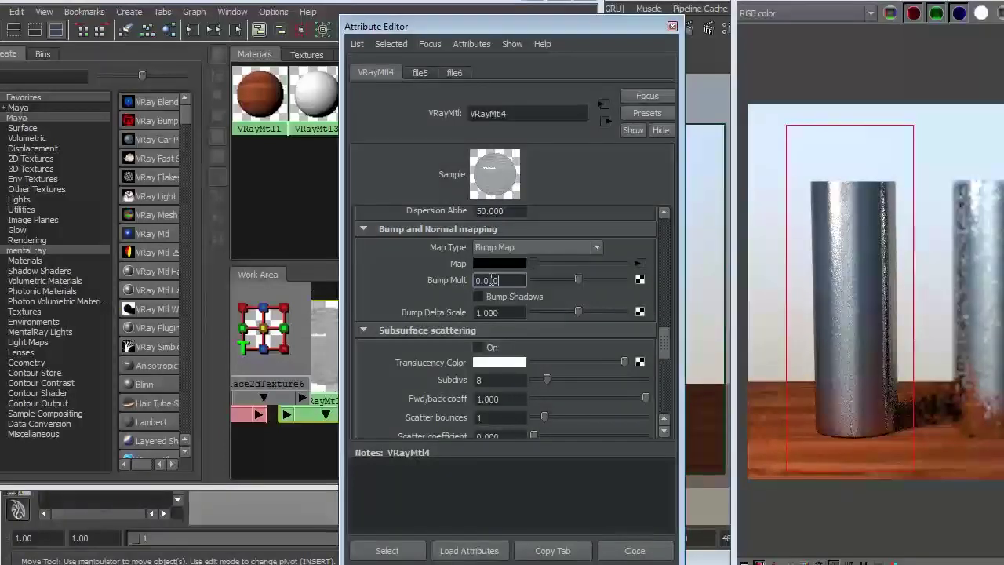
{"action": "key", "text": "Return"}
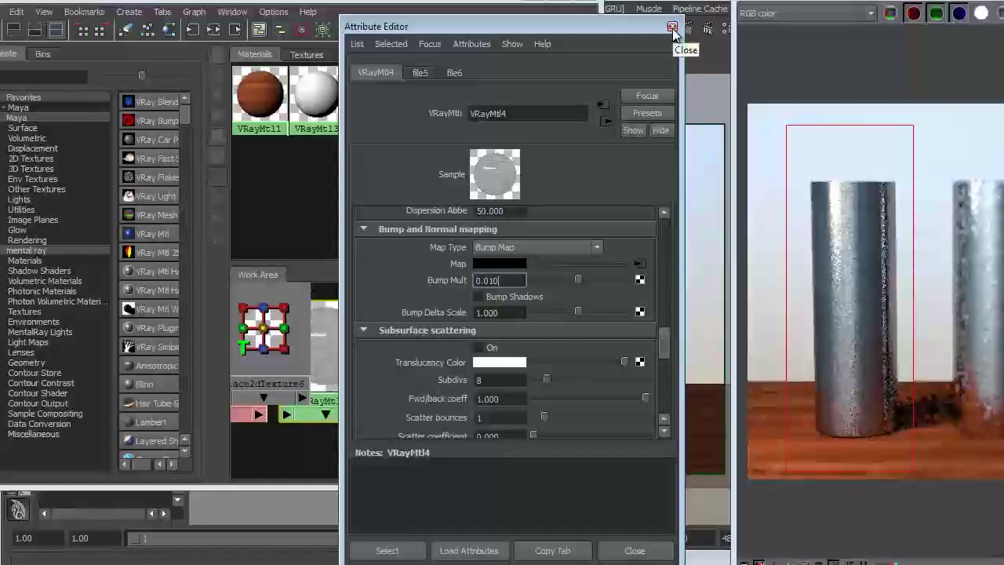
{"action": "left_click", "coordinate": [672, 27]}
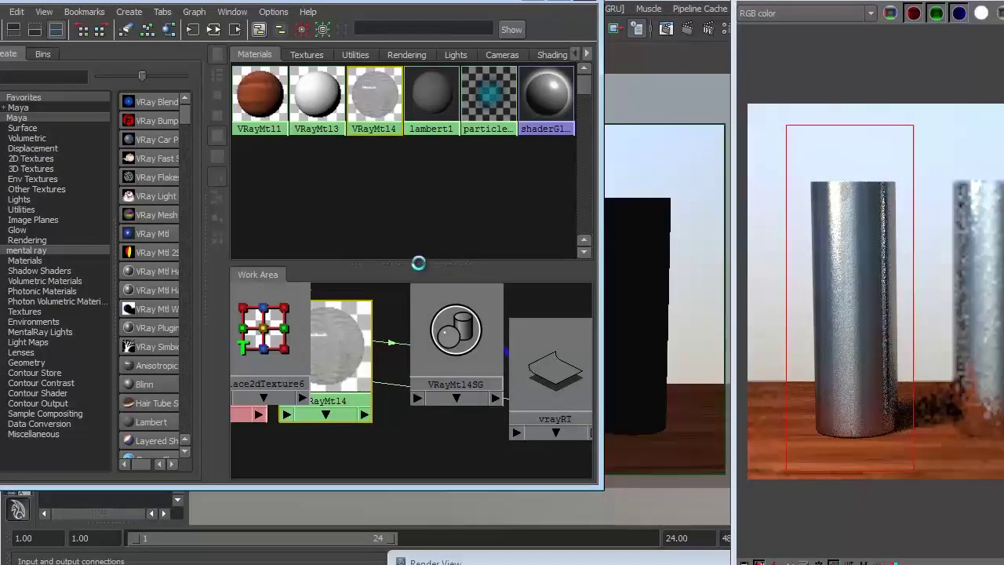
Show the VRayMtl4 material's node network in a taller work area and rename the material MetalMaterial_VR
{"action": "left_click_drag", "start_coordinate": [415, 263], "coordinate": [416, 181]}
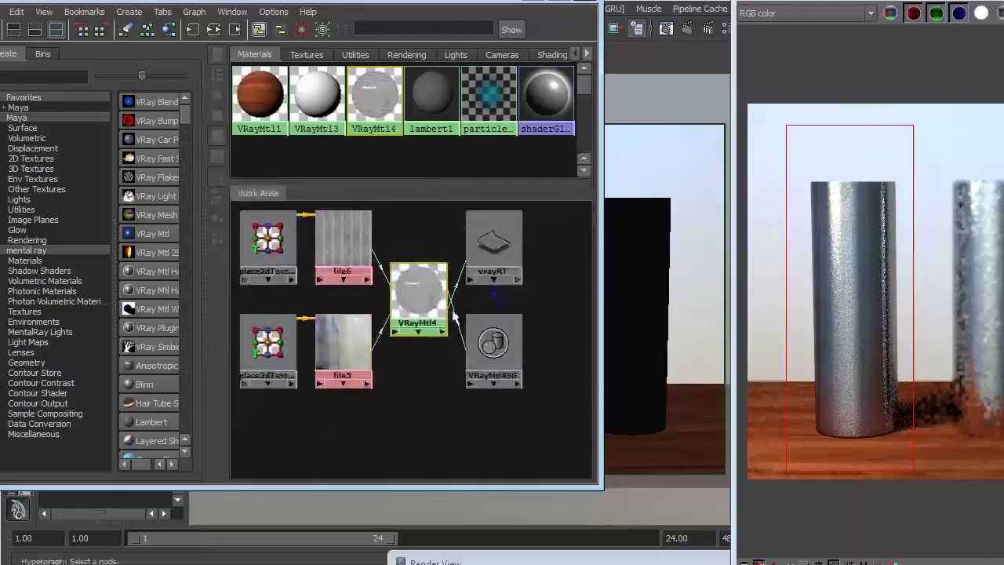
{"action": "double_click", "coordinate": [418, 298]}
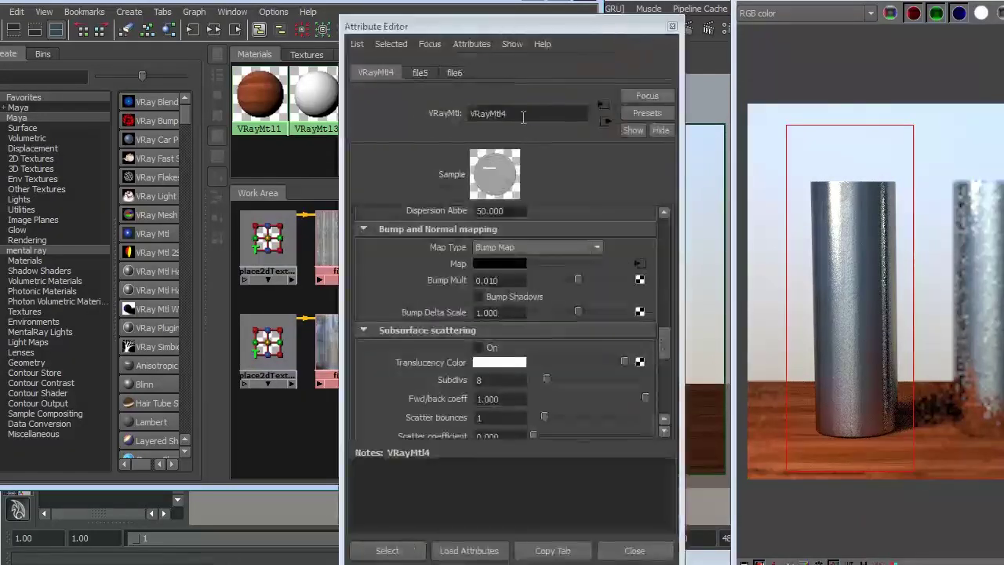
{"action": "type", "text": "Meta"}
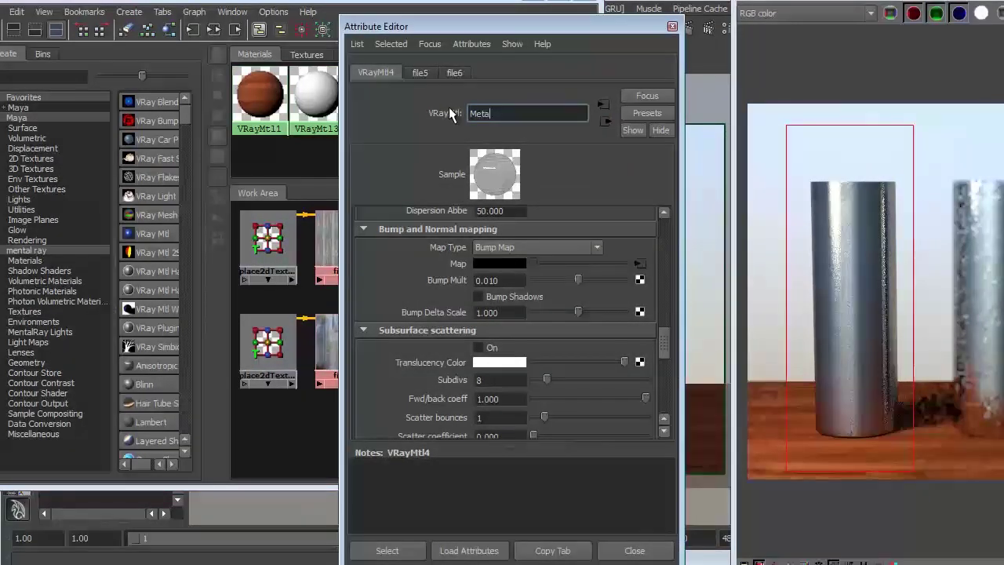
{"action": "type", "text": "l Material"}
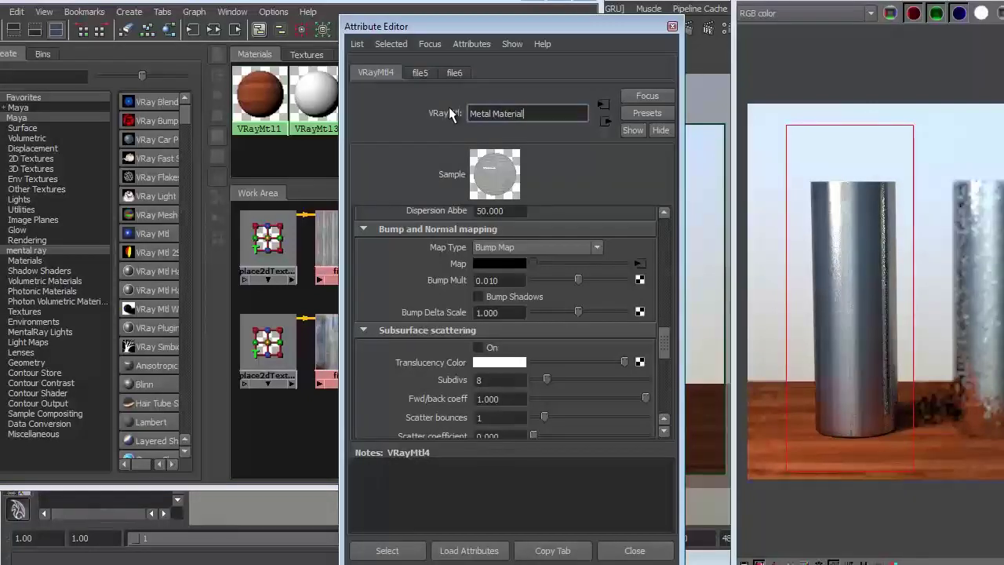
{"action": "key", "text": "Left"}
{"action": "key", "text": "Left"}
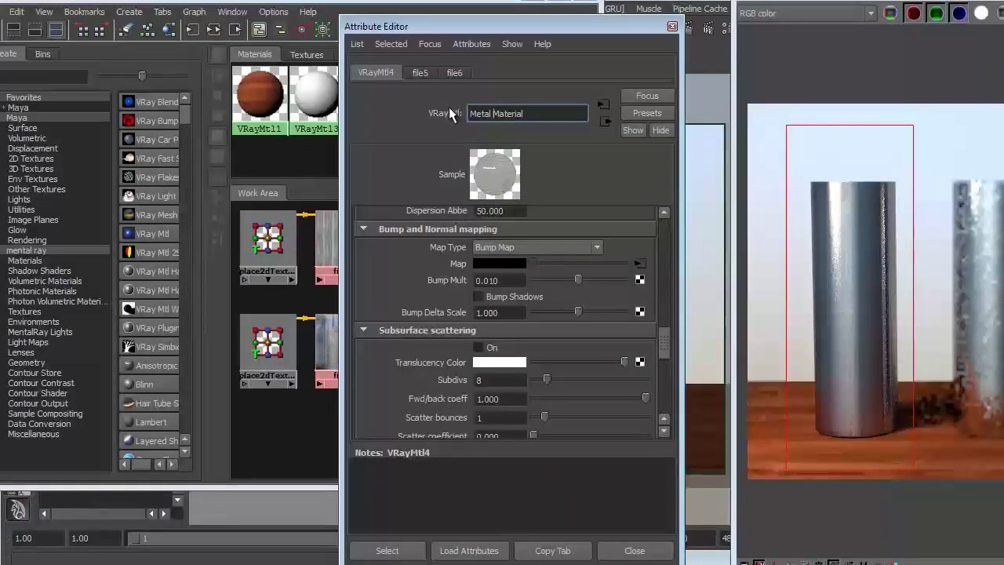
{"action": "key", "text": "Delete"}
{"action": "type", "text": "_"}
{"action": "key", "text": "BackSpace"}
{"action": "left_click", "coordinate": [545, 112]}
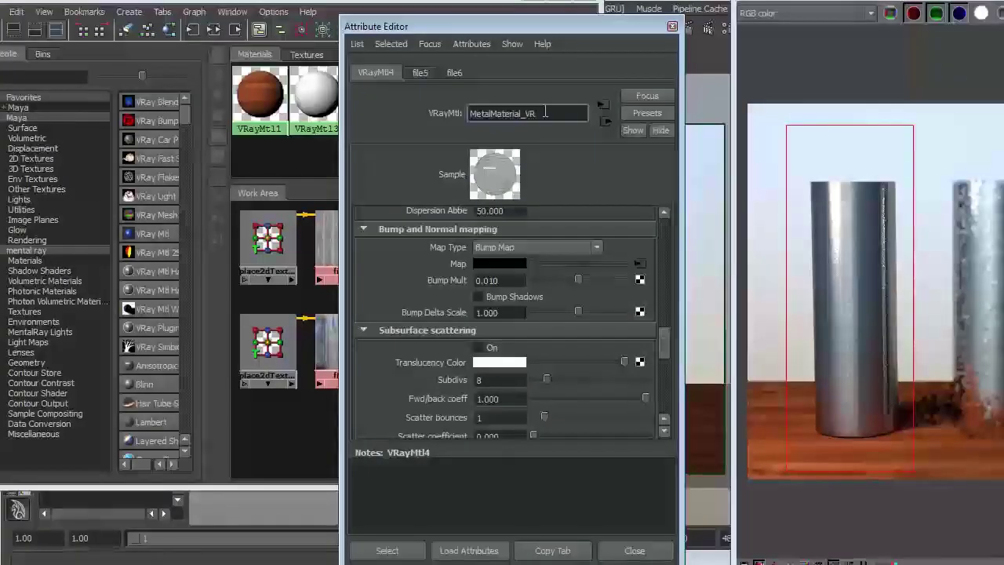
{"action": "left_click", "coordinate": [636, 549]}
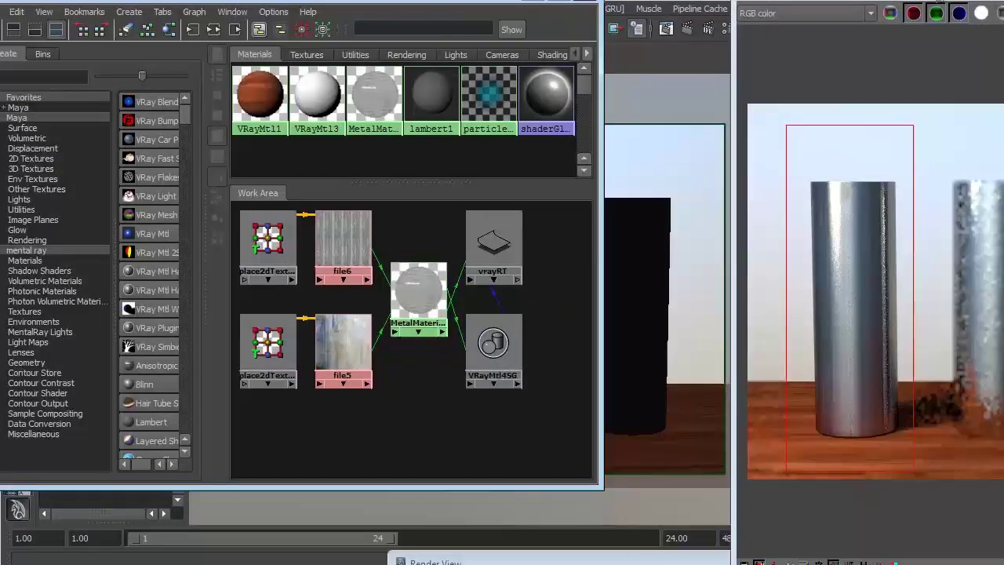
Create a new VRay Mtl below the metal material's network and assign it to the middle cylinder
{"action": "left_click_drag", "start_coordinate": [939, 4], "coordinate": [913, 4]}
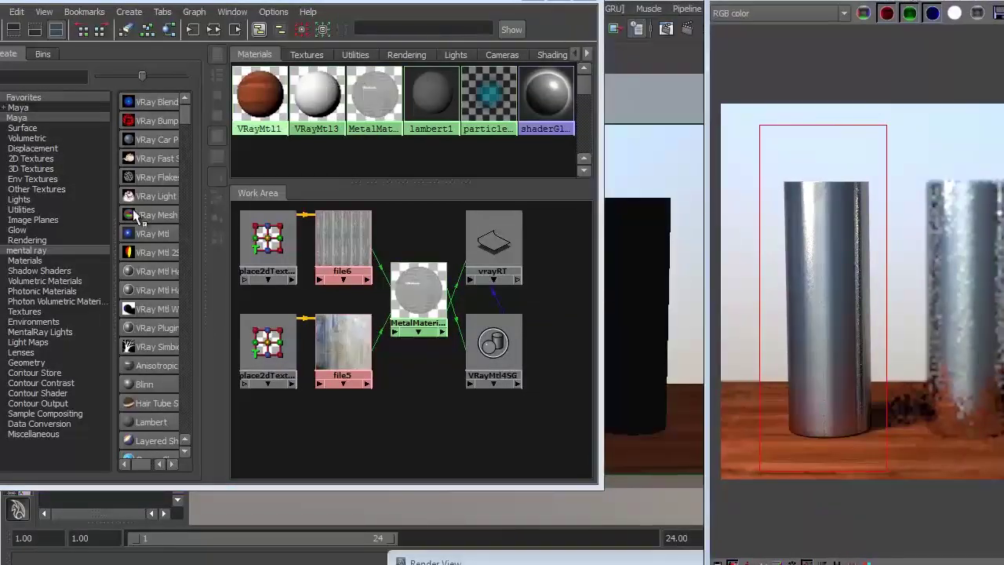
{"action": "left_click", "coordinate": [145, 234]}
{"action": "left_click_drag", "start_coordinate": [276, 228], "coordinate": [439, 423]}
{"action": "left_click_drag", "start_coordinate": [467, 2], "coordinate": [196, 4]}
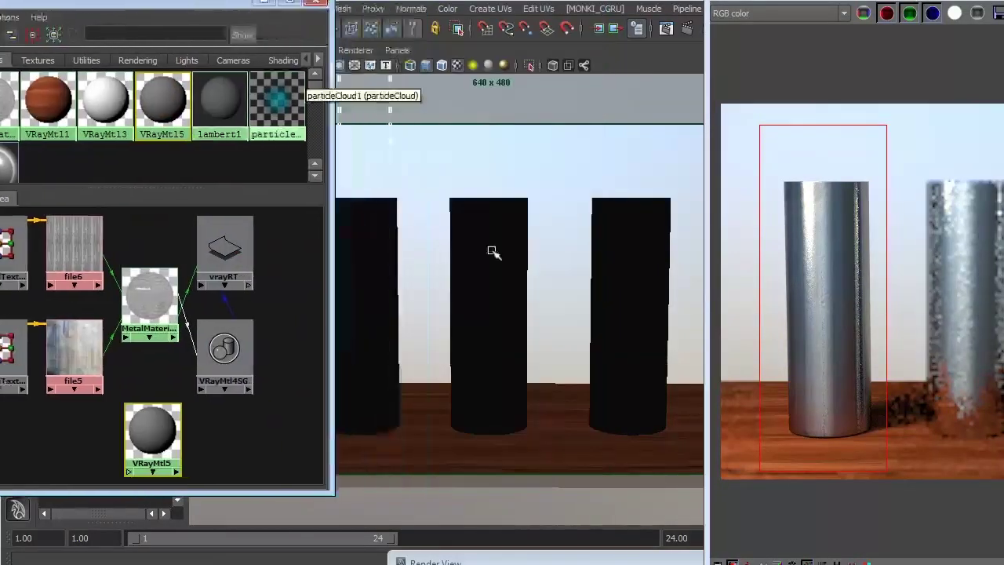
{"action": "left_click", "coordinate": [489, 254]}
{"action": "right_click", "coordinate": [154, 382]}
{"action": "left_click", "coordinate": [152, 340]}
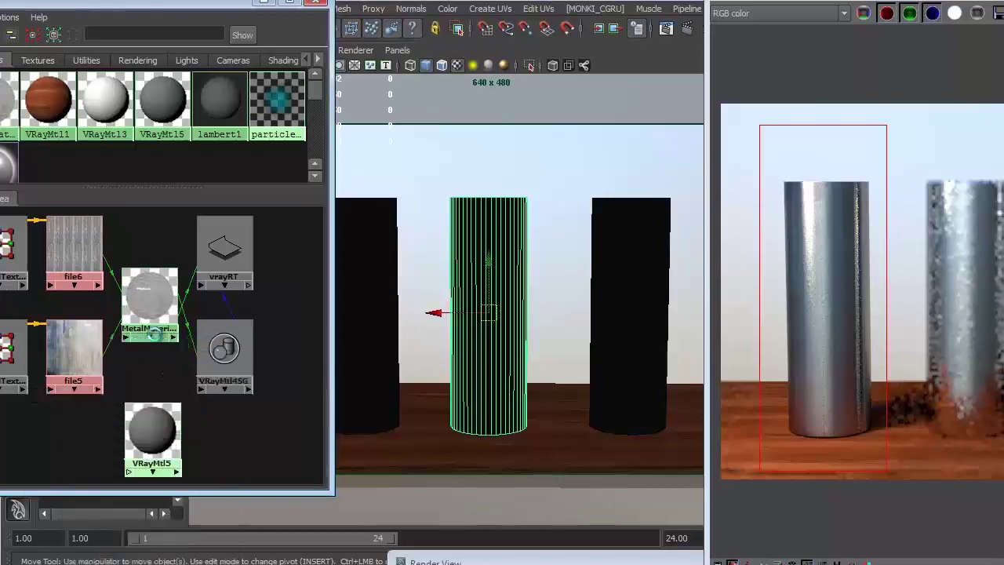
{"action": "left_click", "coordinate": [154, 443]}
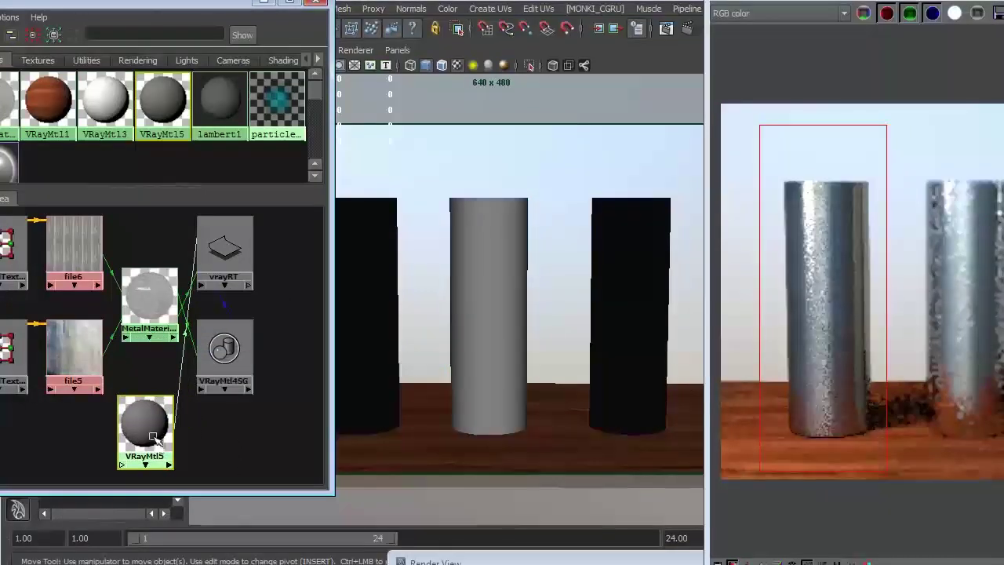
Move the render region around the middle cylinder and arrange the render window so that cylinder stays in view
{"action": "left_click_drag", "start_coordinate": [874, 4], "coordinate": [771, 3]}
{"action": "left_click_drag", "start_coordinate": [804, 130], "coordinate": [927, 456]}
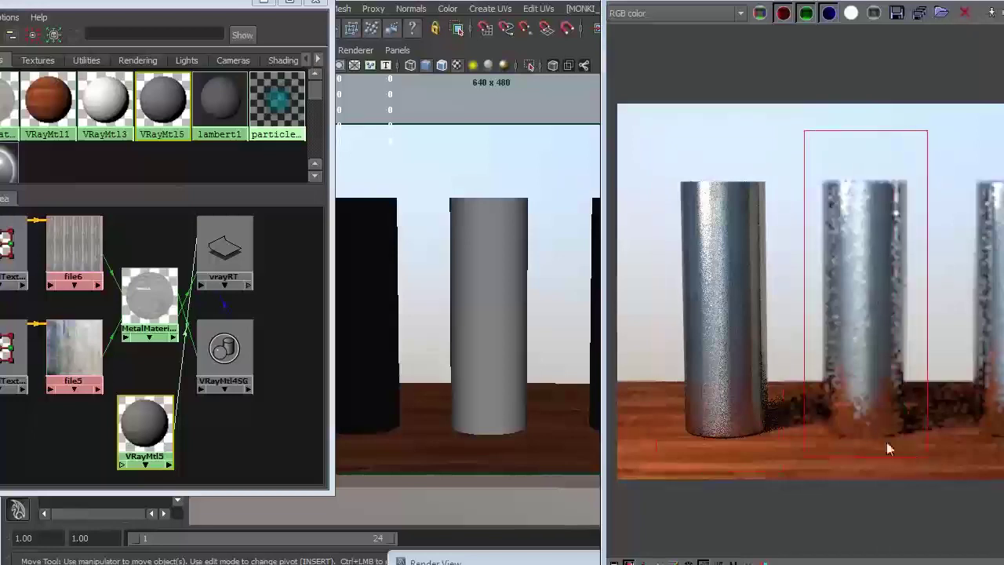
{"action": "key", "text": "space"}
{"action": "left_click", "coordinate": [859, 322]}
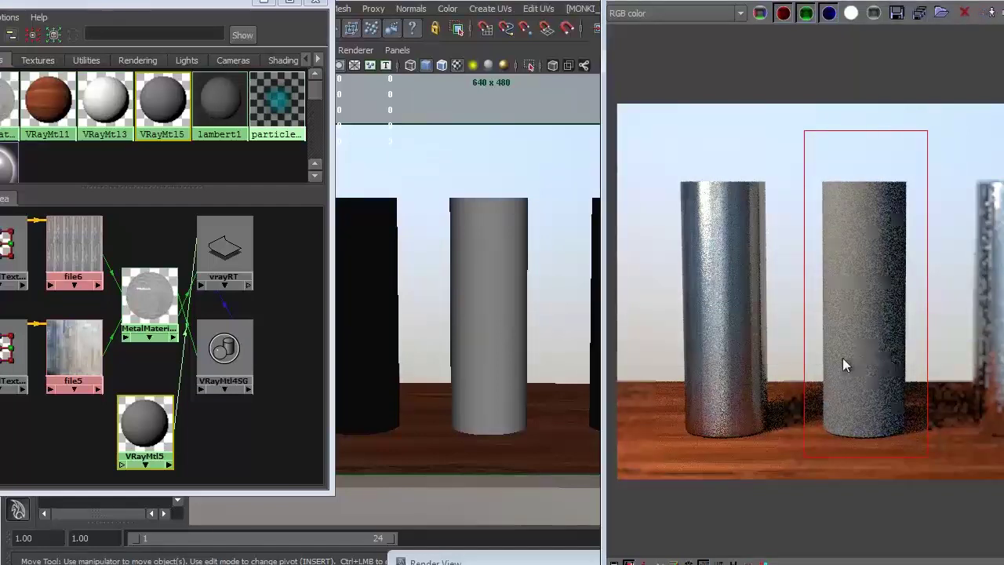
{"action": "left_click_drag", "start_coordinate": [607, 381], "coordinate": [767, 380]}
{"action": "left_click_drag", "start_coordinate": [896, 552], "coordinate": [985, 556]}
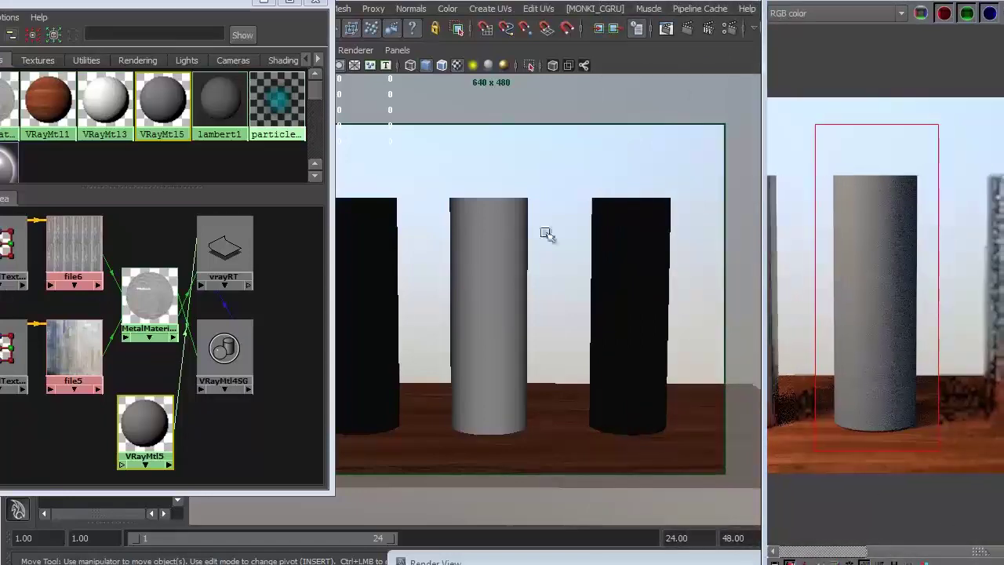
Graph only the VRayMtl5 network in a full-height Hypershade work area, leaving free space before the material node
{"action": "left_click_drag", "start_coordinate": [213, 3], "coordinate": [487, 12]}
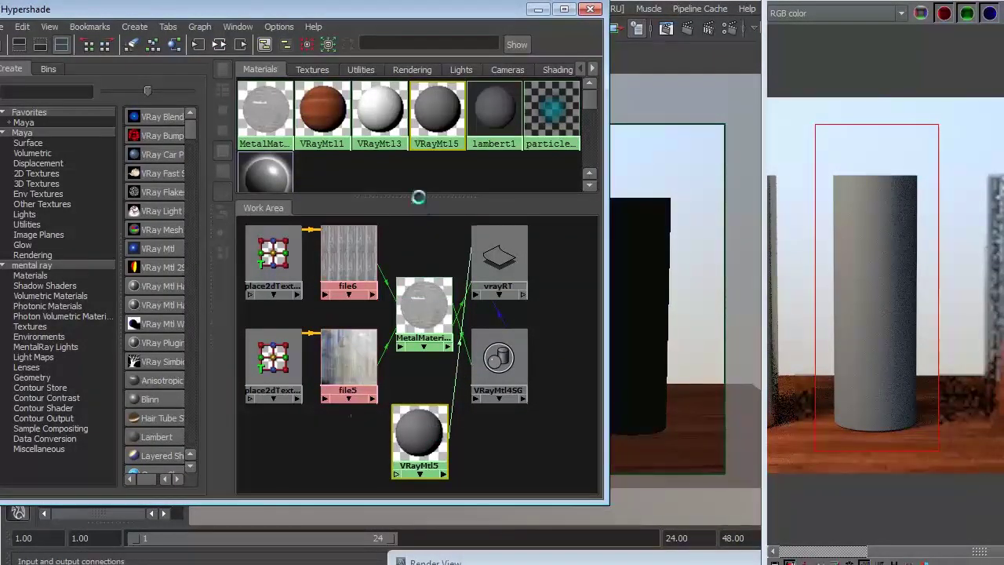
{"action": "left_click", "coordinate": [39, 47]}
{"action": "left_click_drag", "start_coordinate": [493, 134], "coordinate": [281, 231]}
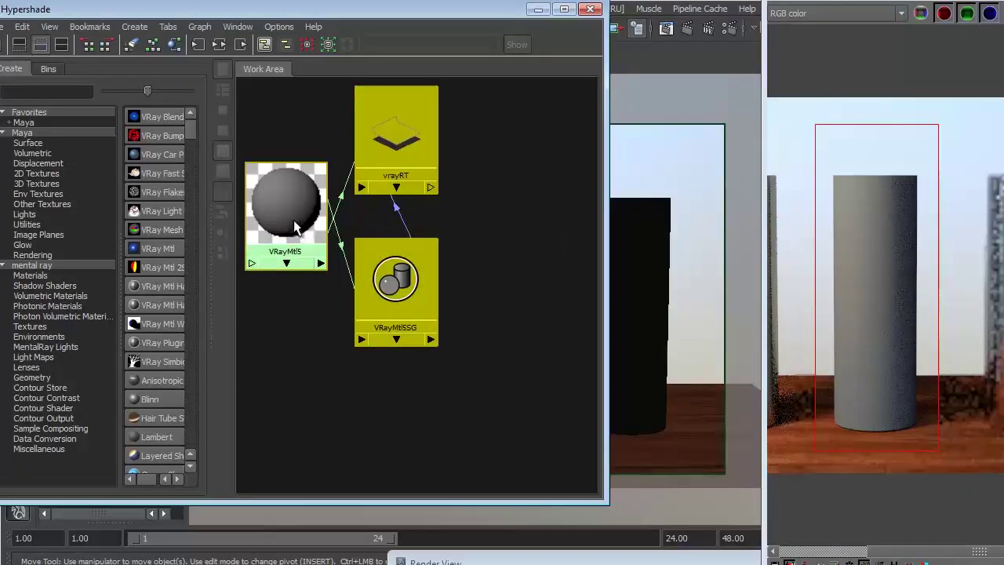
{"action": "key", "text": "f"}
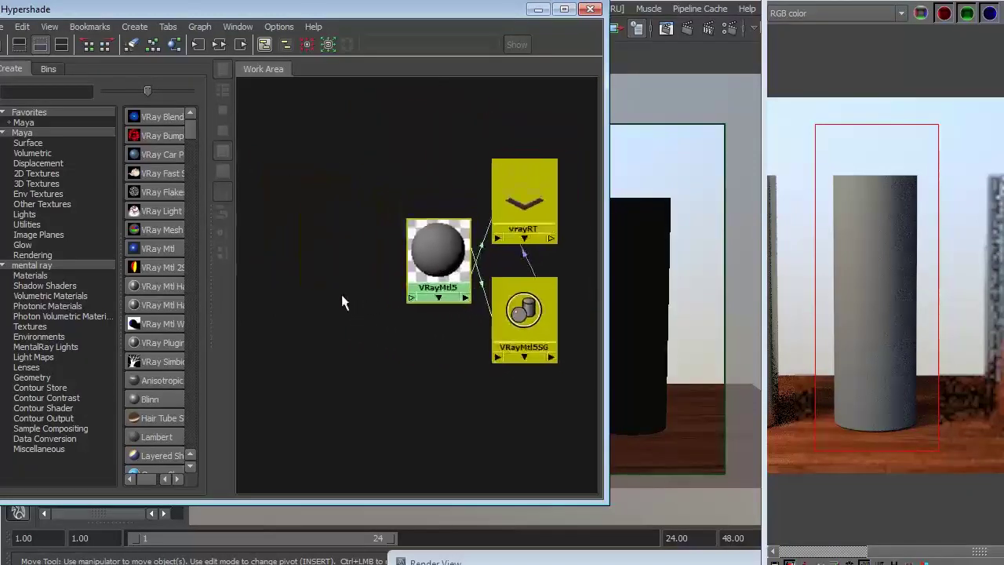
{"action": "left_click", "coordinate": [346, 298]}
{"action": "left_click_drag", "start_coordinate": [81, 19], "coordinate": [110, 16]}
Find the info nodes in the Hypershade node list and create a Sampler Info node
{"action": "left_click", "coordinate": [74, 87]}
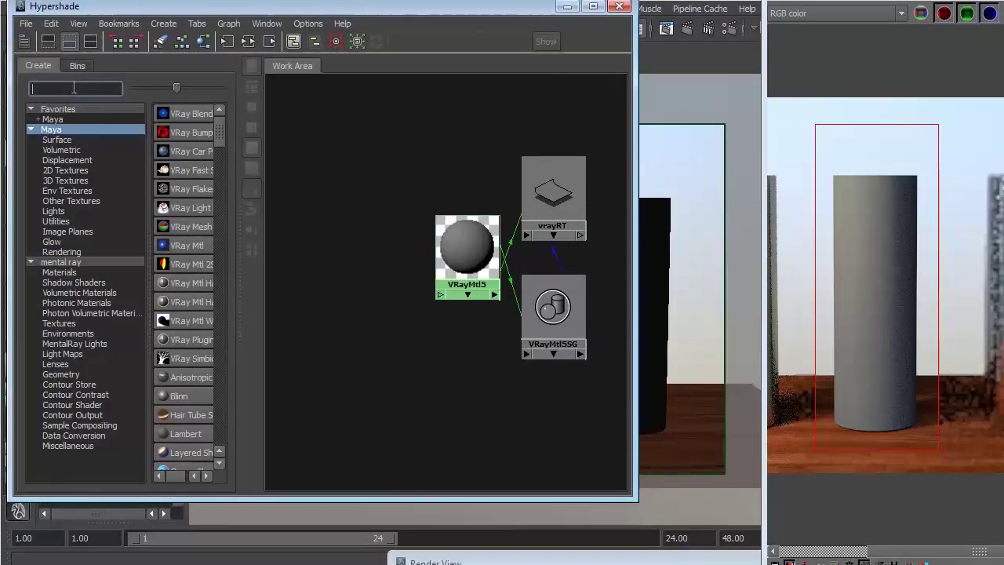
{"action": "type", "text": "info"}
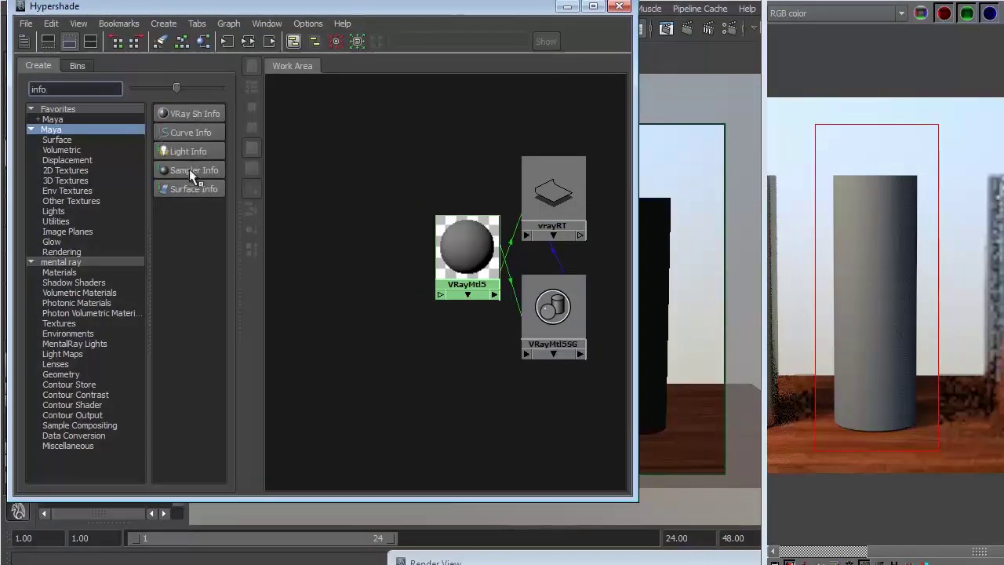
{"action": "left_click", "coordinate": [190, 168]}
Find and create a Ramp texture node, delete its place2dTexture node, and clear the node list filter
{"action": "left_click", "coordinate": [24, 89]}
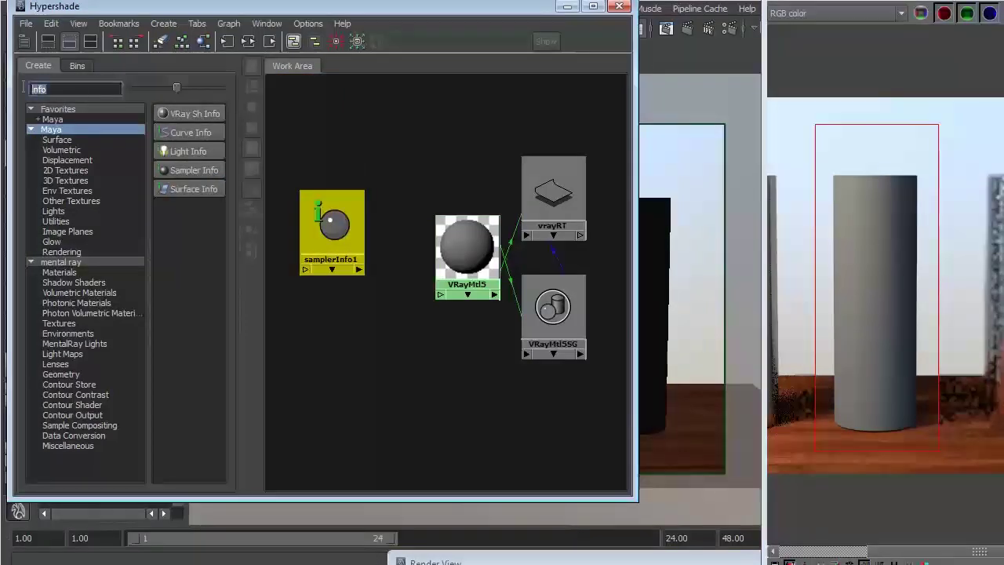
{"action": "type", "text": "ramp"}
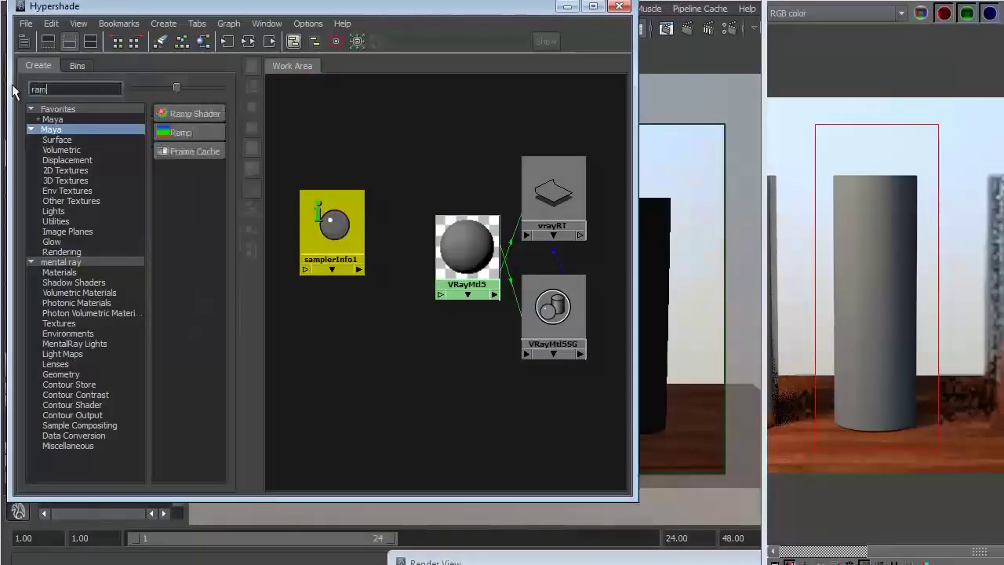
{"action": "left_click", "coordinate": [168, 133]}
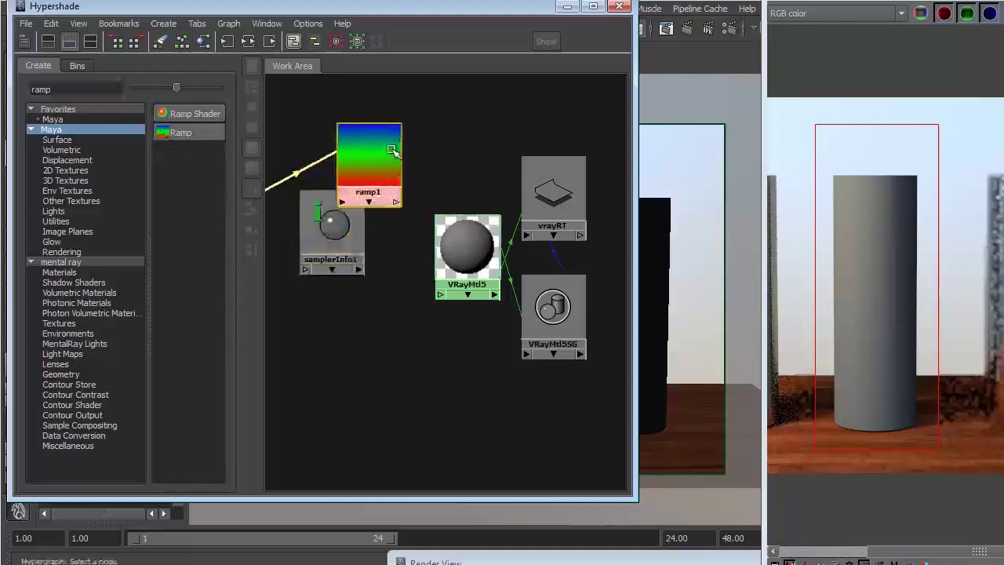
{"action": "left_click", "coordinate": [285, 255]}
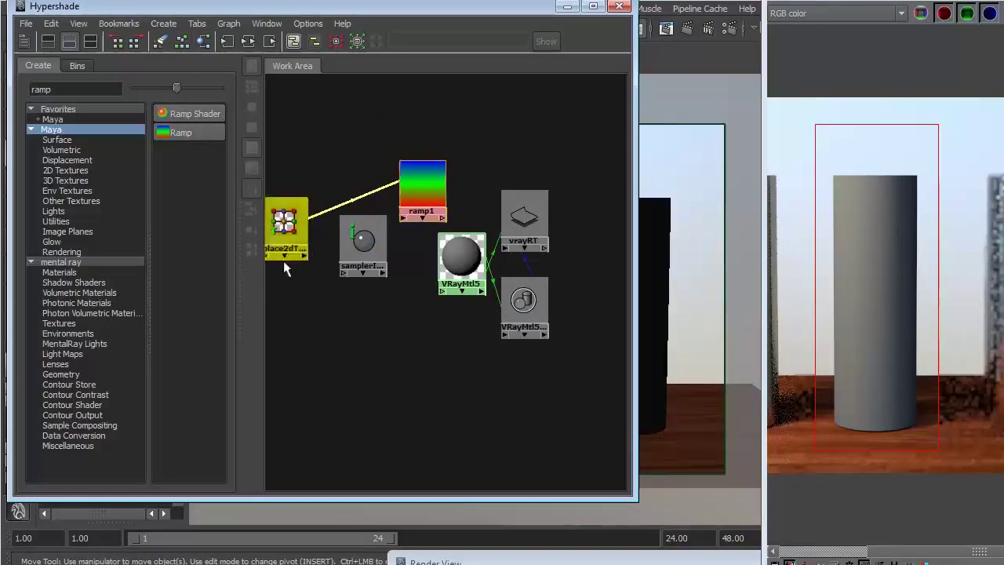
{"action": "key", "text": "Delete"}
{"action": "double_click", "coordinate": [37, 90]}
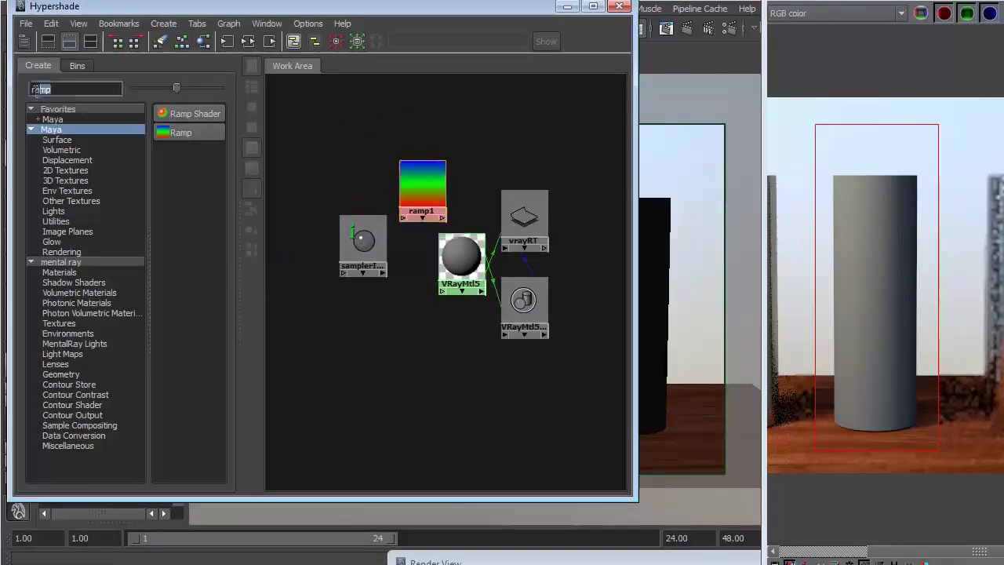
{"action": "key", "text": "BackSpace"}
Space out the ramp and Sampler Info nodes and connect samplerInfo1's facingRatio to both uCoord and vCoord of ramp1
{"action": "left_click_drag", "start_coordinate": [423, 185], "coordinate": [397, 168]}
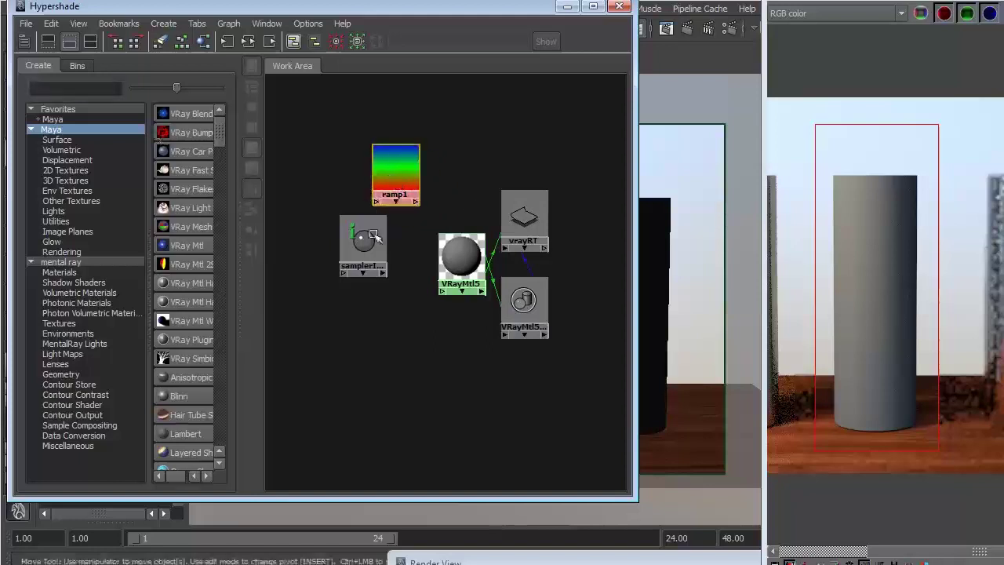
{"action": "left_click_drag", "start_coordinate": [368, 241], "coordinate": [335, 243]}
{"action": "middle_click_drag", "start_coordinate": [330, 243], "coordinate": [404, 179]}
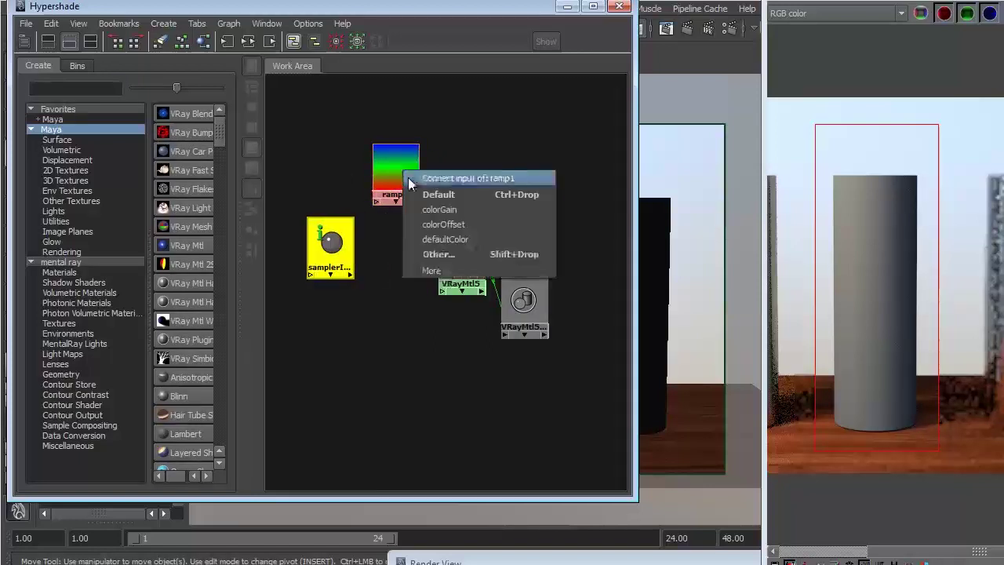
{"action": "left_click", "coordinate": [433, 203]}
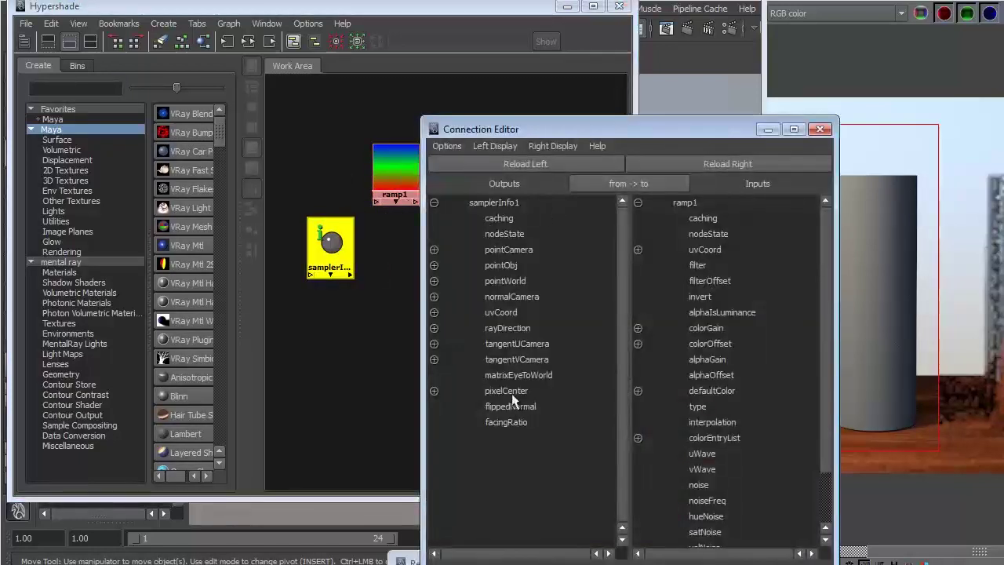
{"action": "left_click", "coordinate": [504, 422]}
{"action": "left_click", "coordinate": [638, 250]}
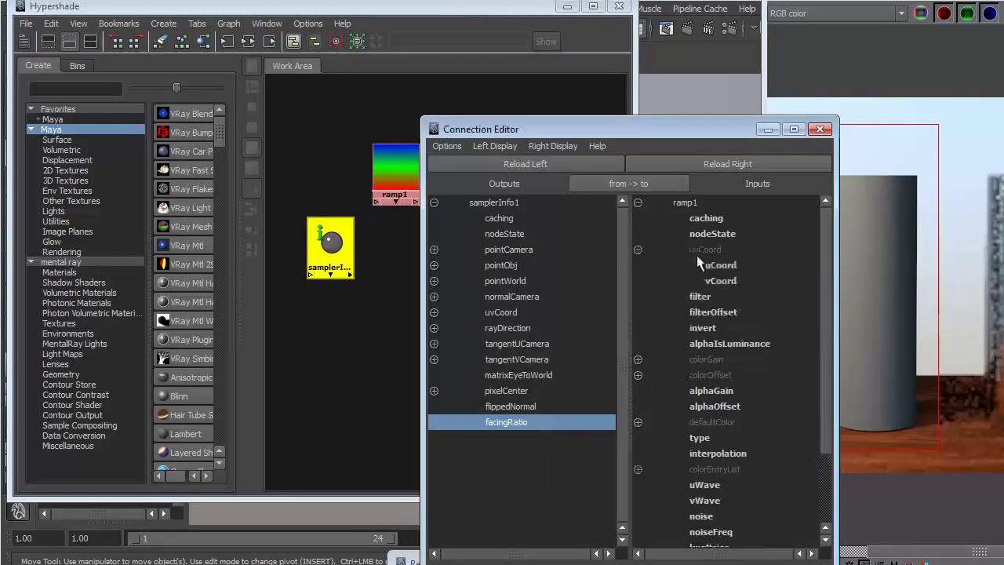
{"action": "left_click", "coordinate": [715, 265]}
{"action": "left_click", "coordinate": [716, 281]}
{"action": "left_click", "coordinate": [820, 129]}
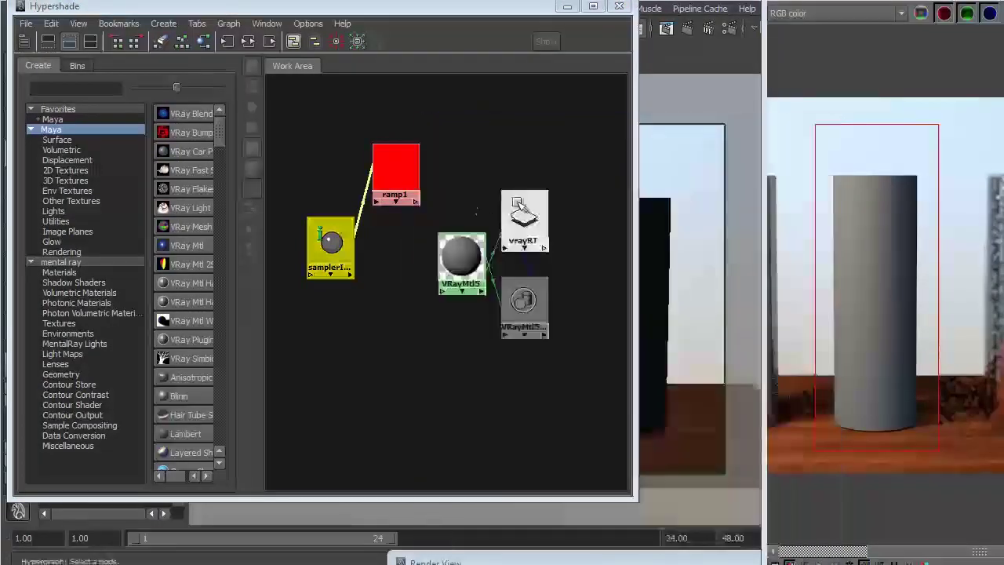
Connect ramp1 to the diffuse color of VRayMtl5 and check the material's attributes
{"action": "middle_click_drag", "start_coordinate": [396, 169], "coordinate": [466, 264]}
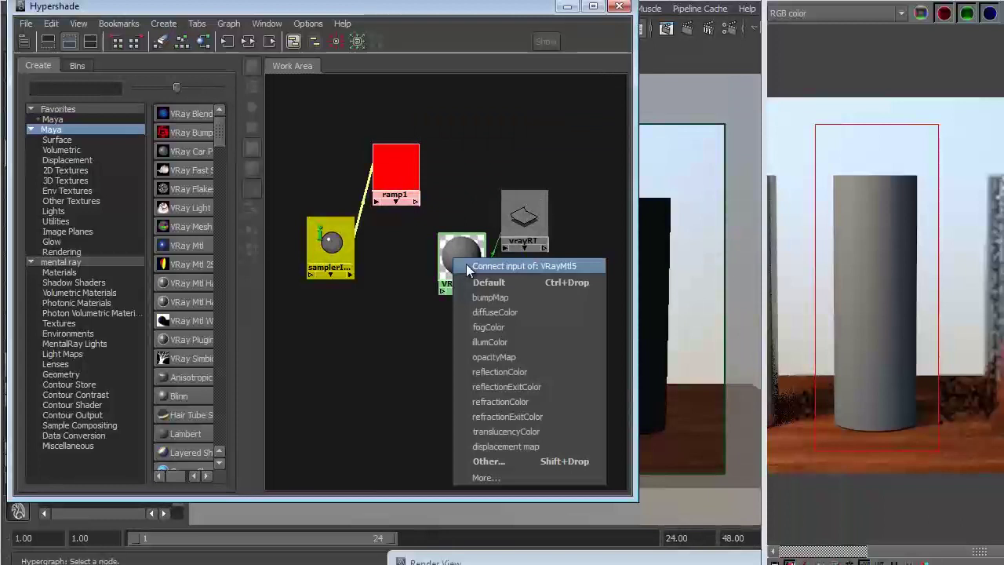
{"action": "left_click", "coordinate": [488, 301]}
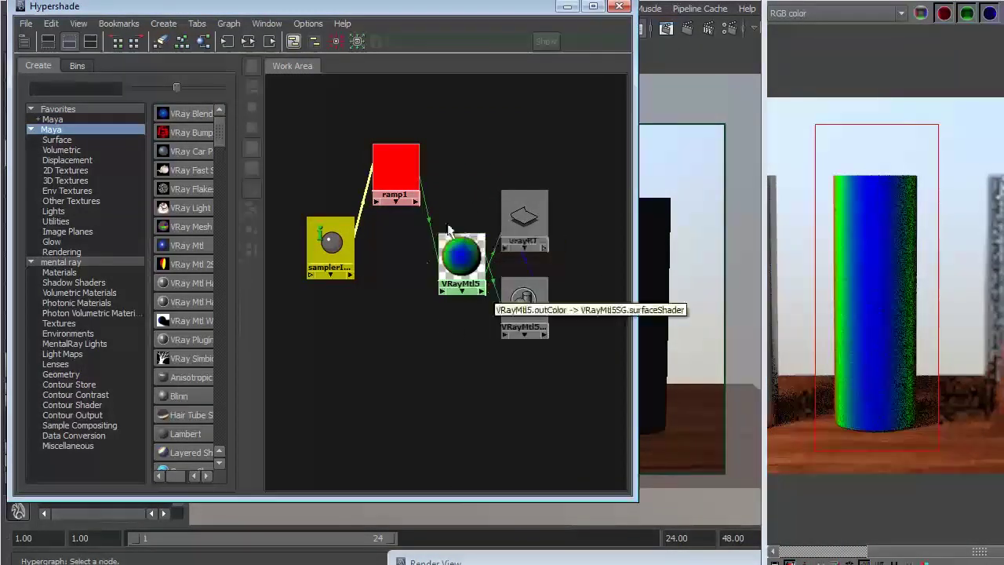
{"action": "double_click", "coordinate": [461, 265]}
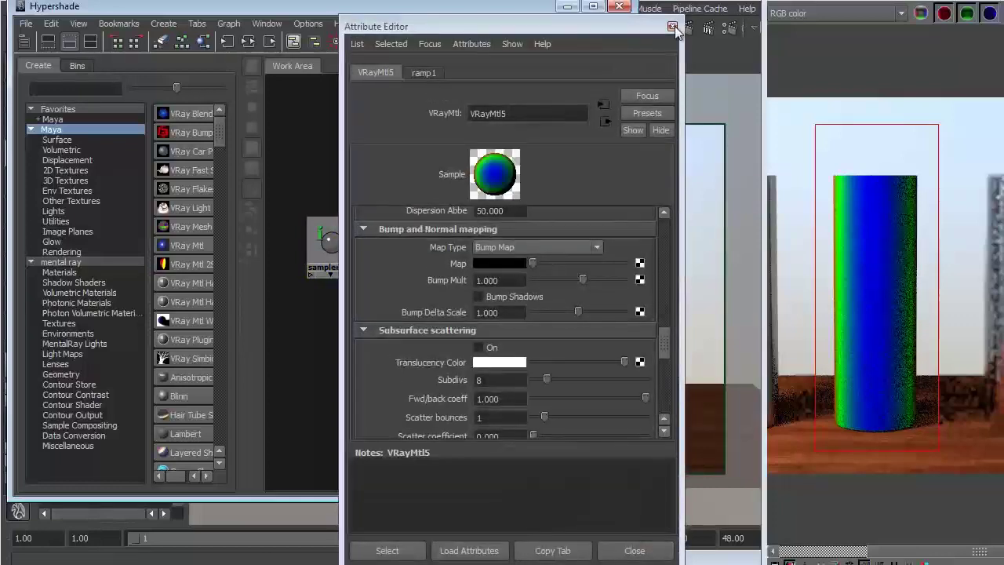
{"action": "left_click", "coordinate": [673, 26]}
Remove the green middle entry from ramp1 and change its blue top entry to purple
{"action": "double_click", "coordinate": [408, 164]}
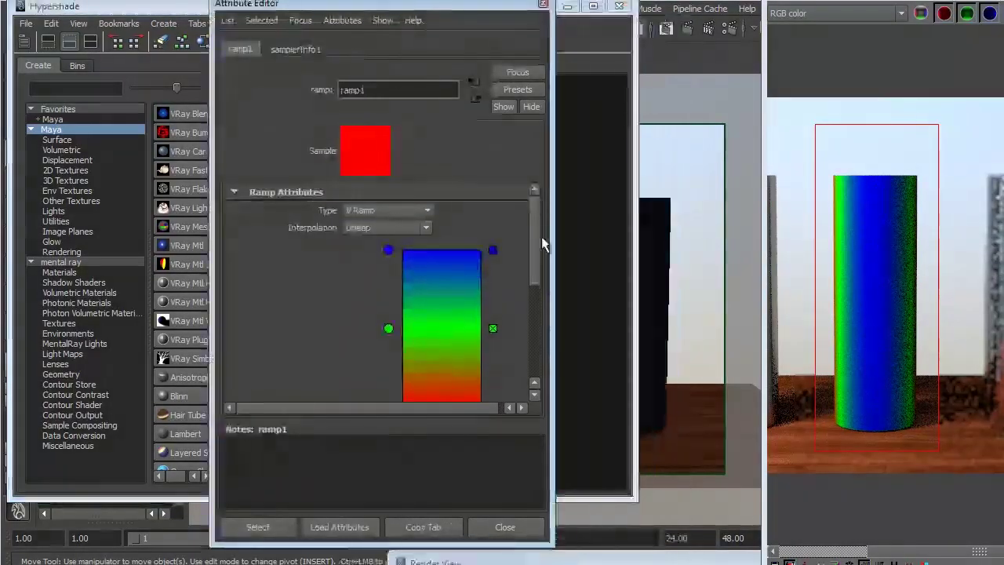
{"action": "left_click_drag", "start_coordinate": [537, 240], "coordinate": [537, 260]}
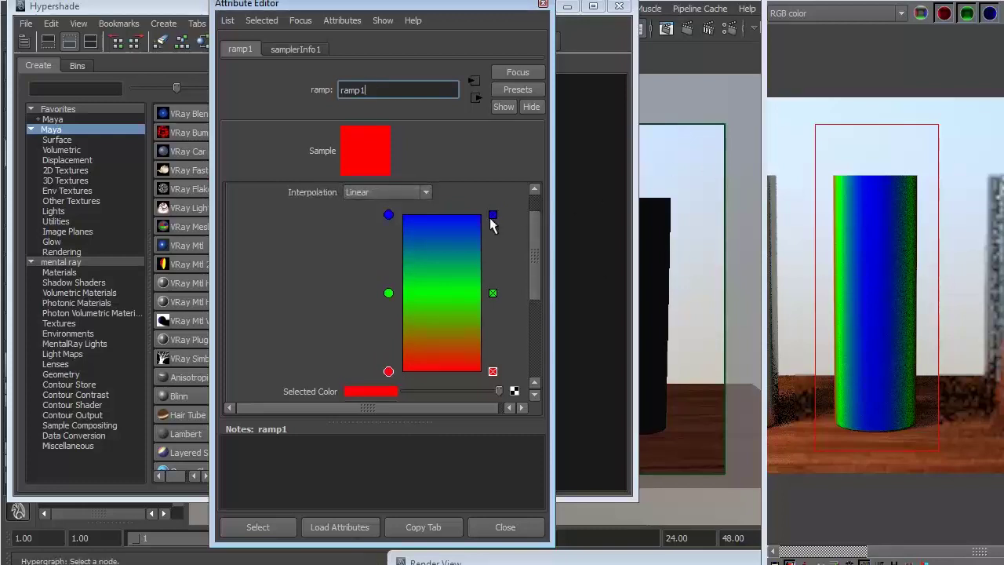
{"action": "left_click", "coordinate": [492, 294]}
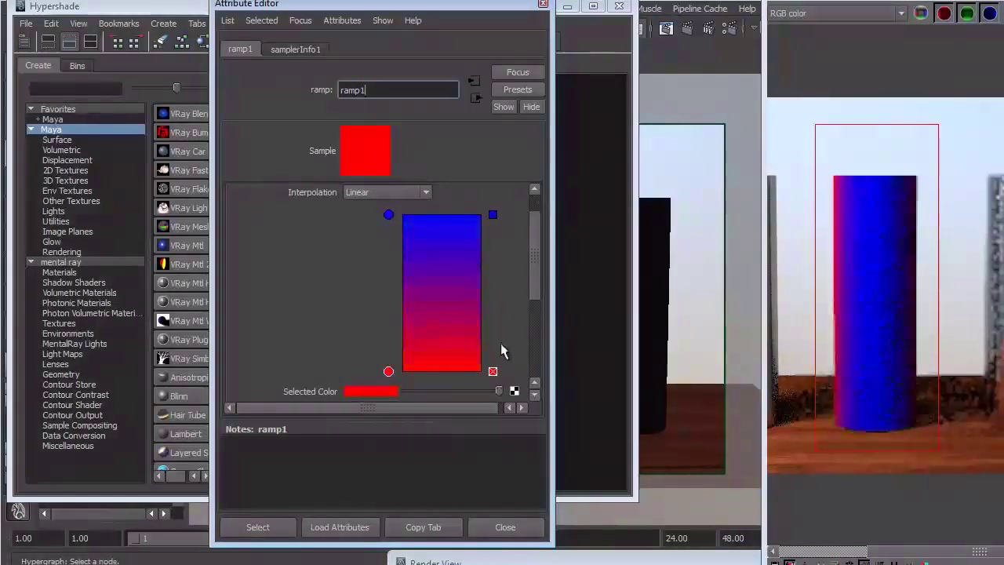
{"action": "left_click", "coordinate": [390, 215]}
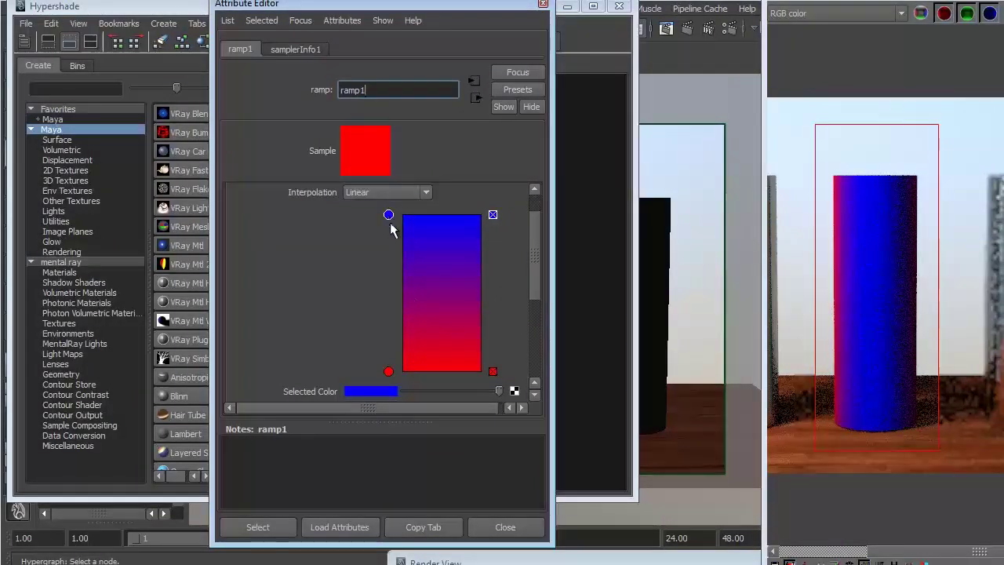
{"action": "left_click", "coordinate": [384, 393]}
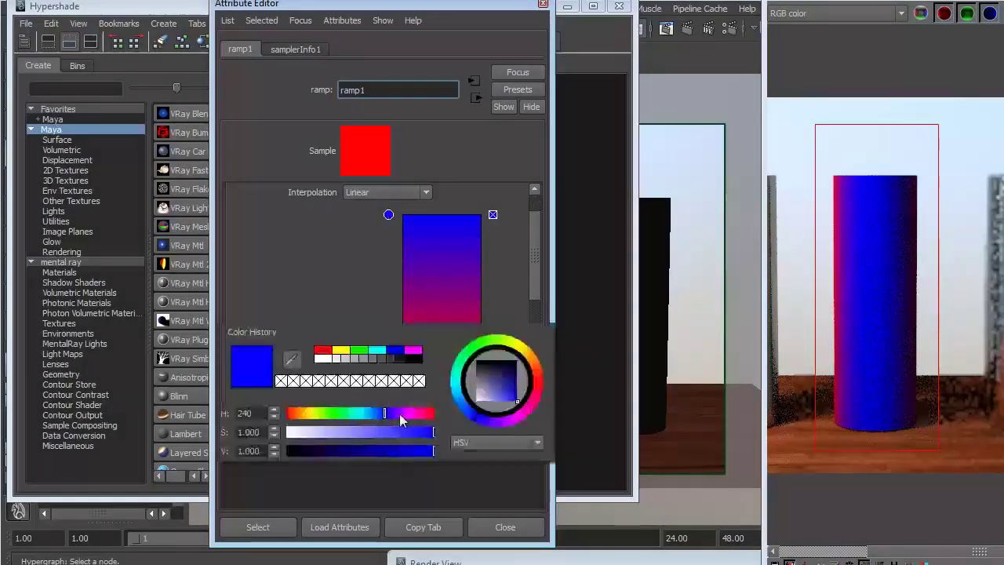
{"action": "left_click", "coordinate": [400, 416]}
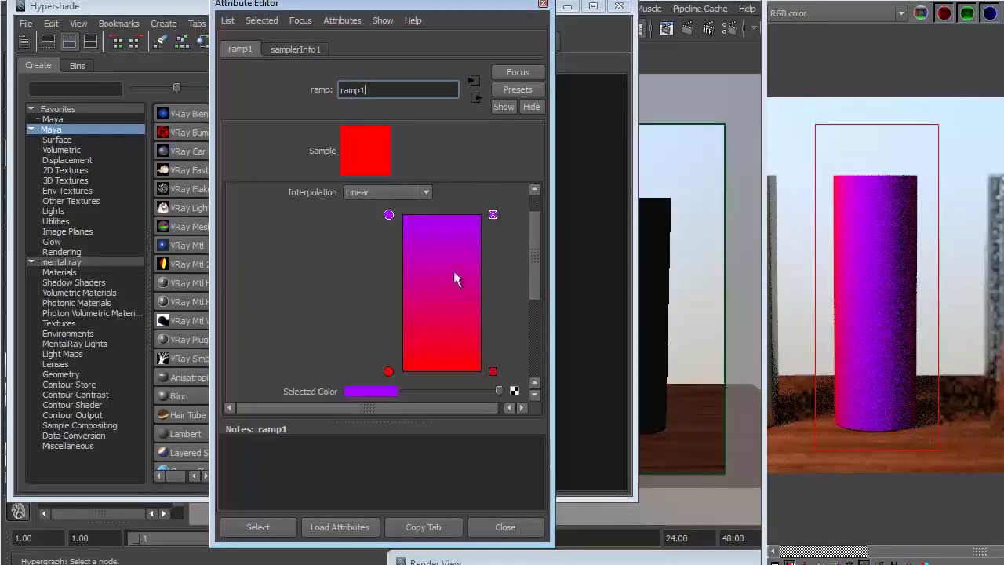
Change the red bottom entry of ramp1 to a dark, slightly desaturated blue
{"action": "left_click", "coordinate": [388, 371]}
{"action": "left_click", "coordinate": [383, 394]}
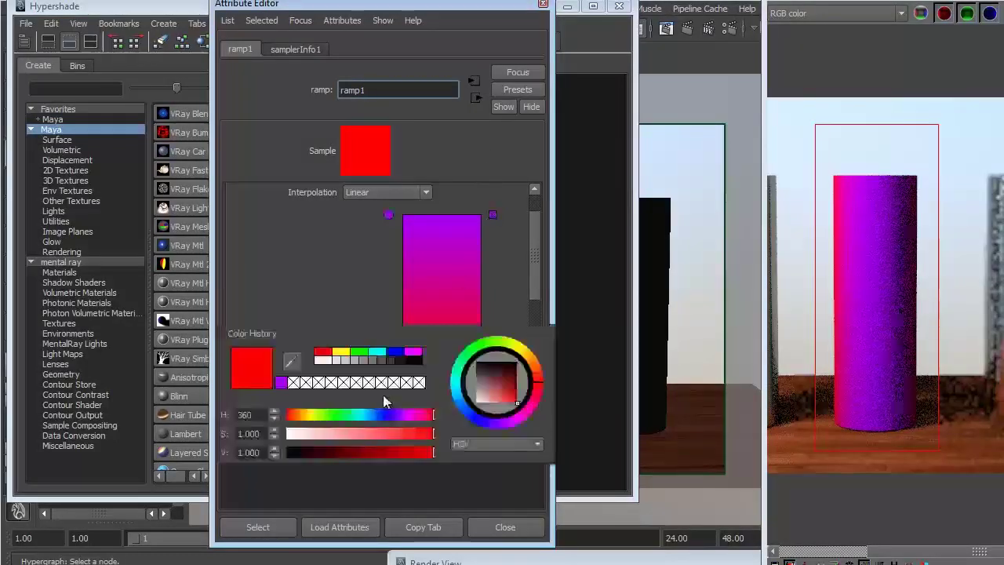
{"action": "left_click", "coordinate": [393, 354]}
{"action": "left_click_drag", "start_coordinate": [383, 452], "coordinate": [357, 453]}
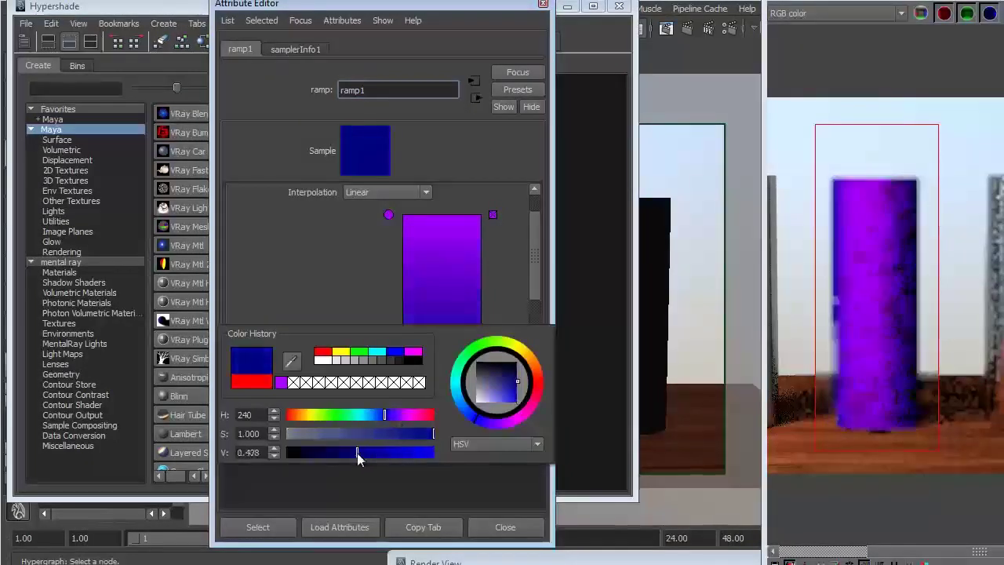
{"action": "left_click", "coordinate": [419, 434]}
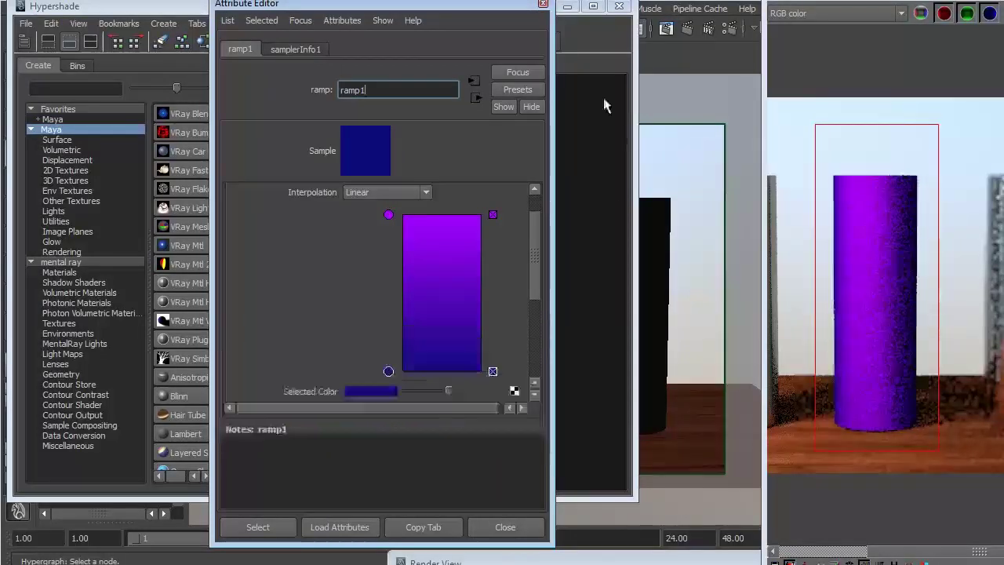
Swap the two ramp1 entries so dark blue sits at the top and purple at the bottom
{"action": "left_click_drag", "start_coordinate": [388, 214], "coordinate": [390, 282]}
{"action": "left_click_drag", "start_coordinate": [389, 371], "coordinate": [389, 214]}
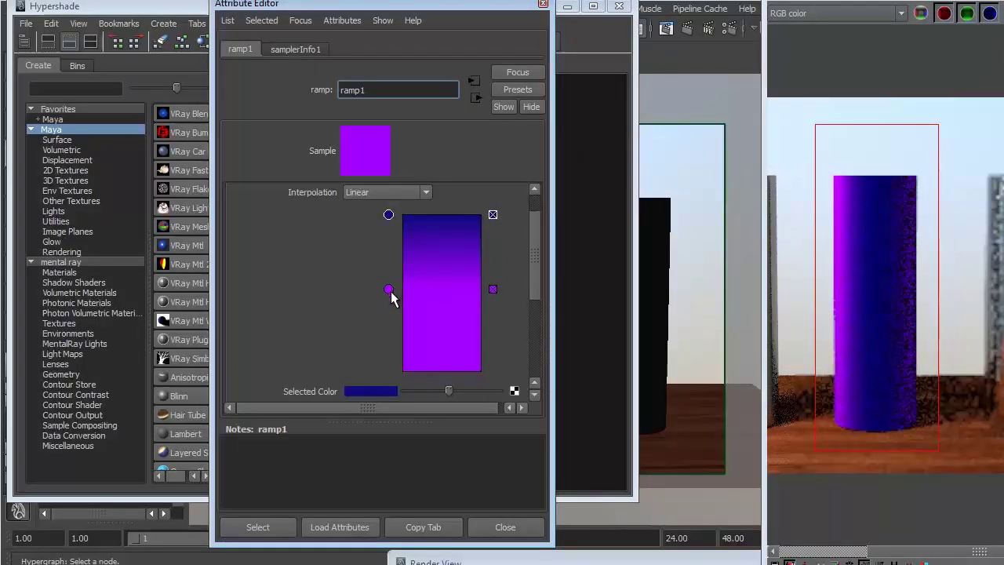
{"action": "left_click_drag", "start_coordinate": [388, 290], "coordinate": [390, 371]}
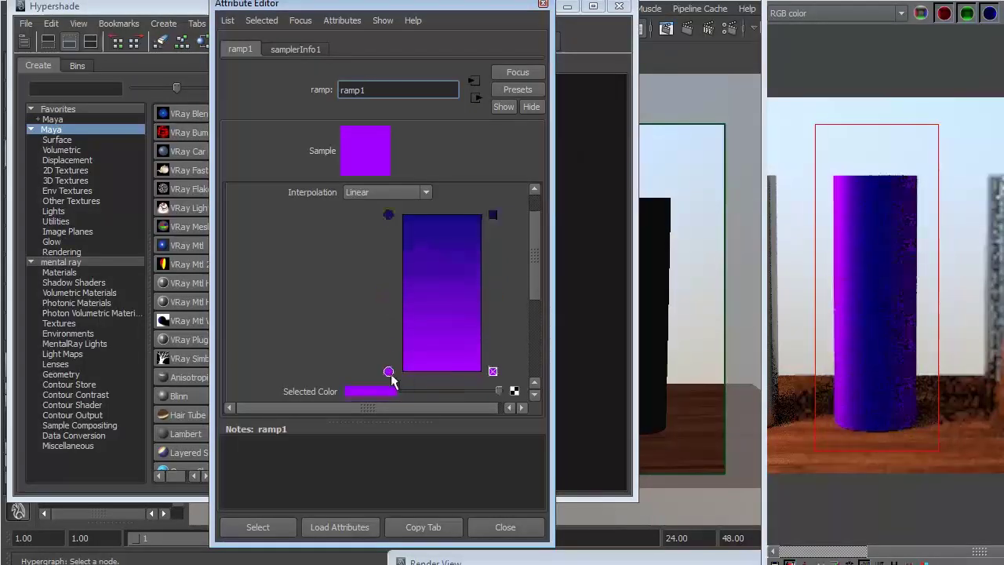
Set ramp1's interpolation to Exponential Up and darken the purple bottom entry
{"action": "left_click", "coordinate": [387, 192]}
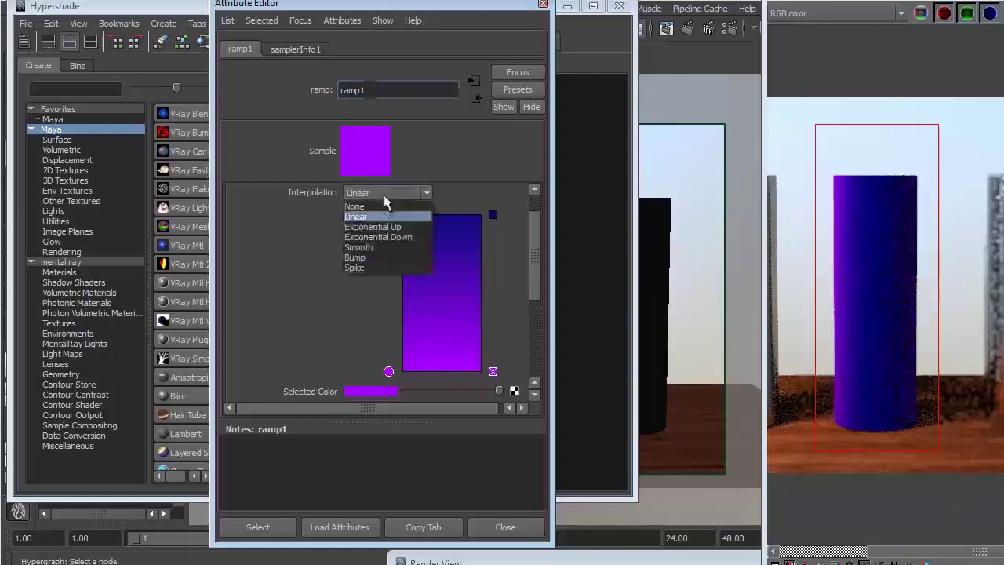
{"action": "left_click", "coordinate": [380, 229]}
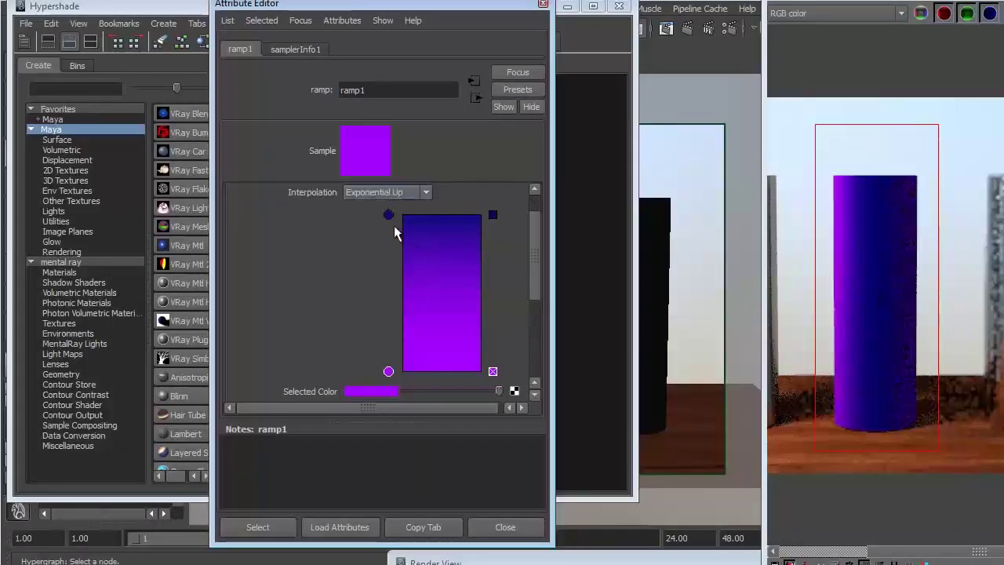
{"action": "left_click", "coordinate": [455, 391]}
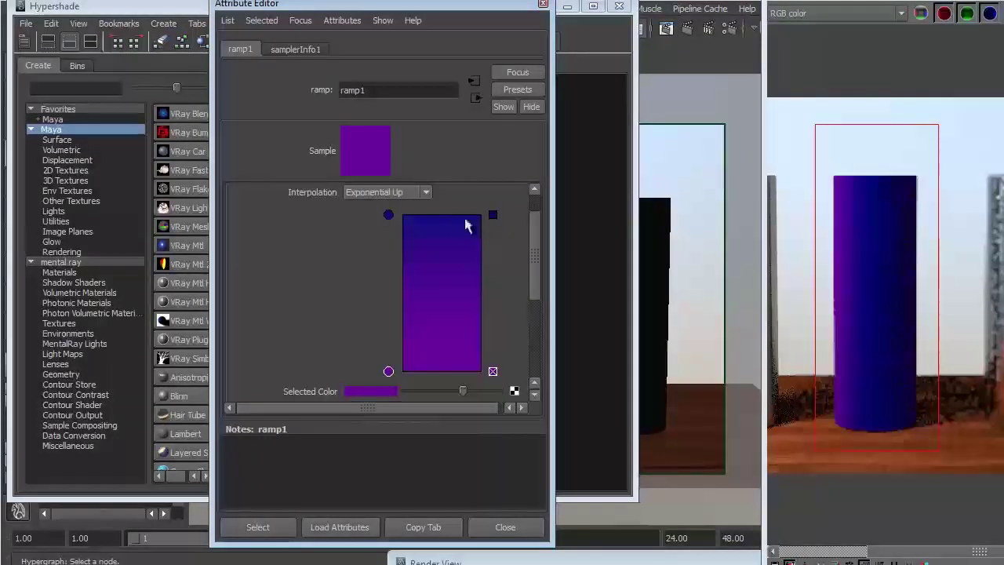
{"action": "left_click", "coordinate": [542, 5]}
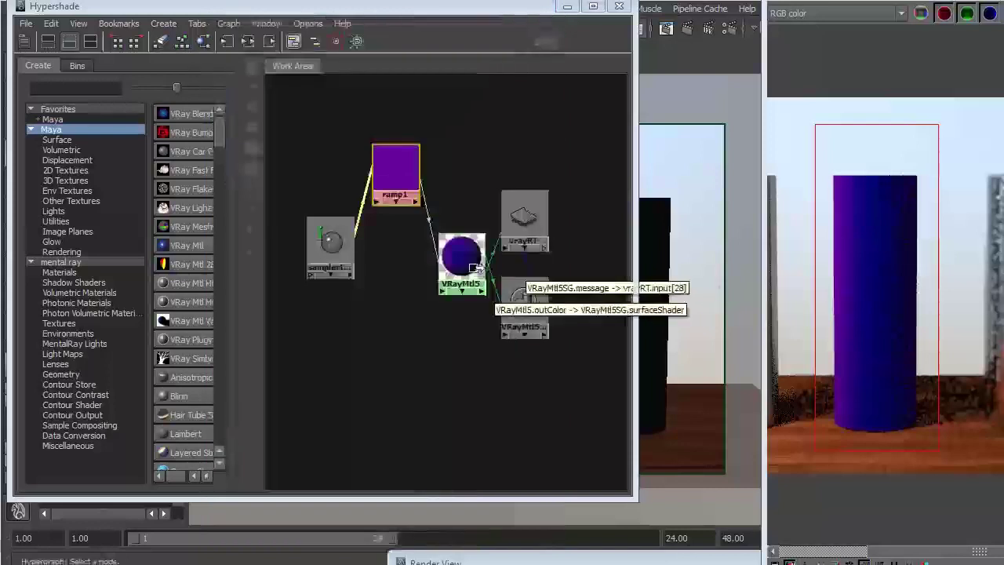
{"action": "double_click", "coordinate": [471, 281]}
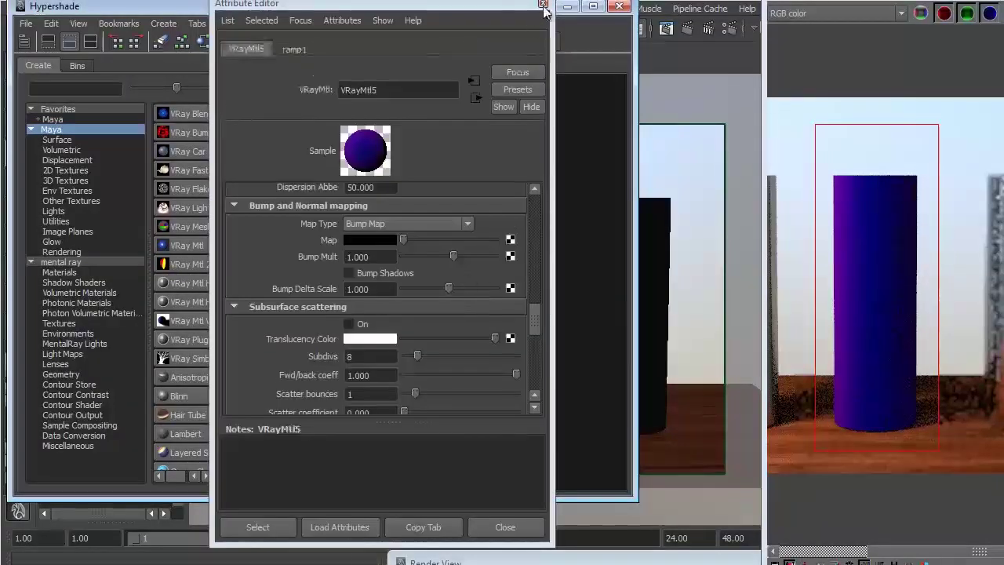
{"action": "left_click", "coordinate": [543, 5]}
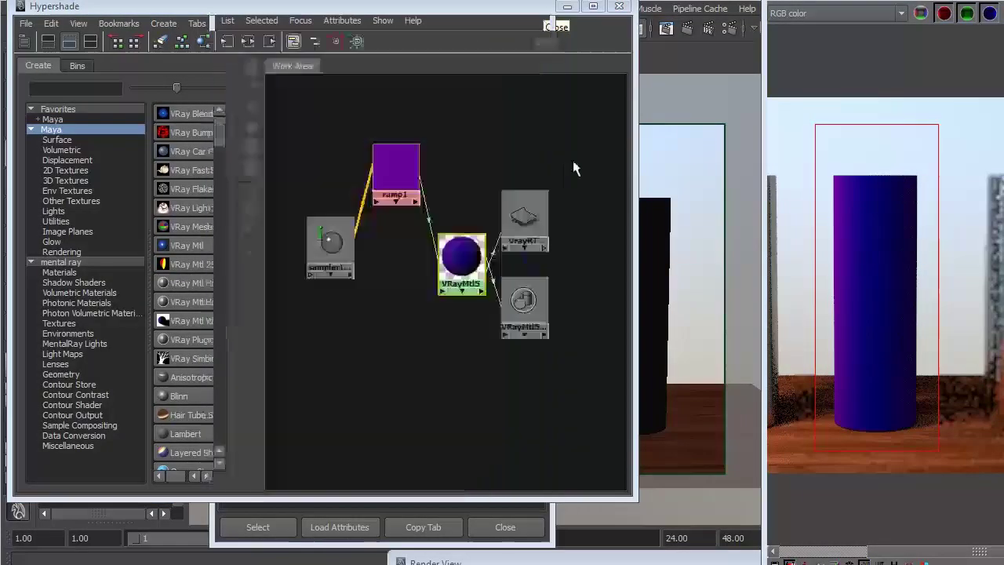
{"action": "left_click", "coordinate": [534, 143]}
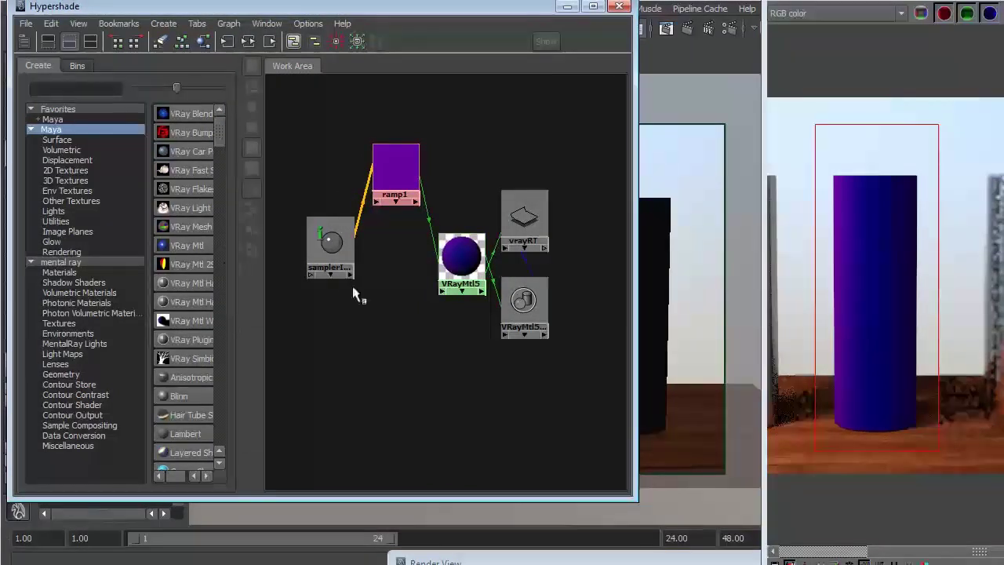
Add two new VRay Mtl nodes and space them apart below the Sampler Info node
{"action": "middle_click_drag", "start_coordinate": [403, 306], "coordinate": [403, 296]}
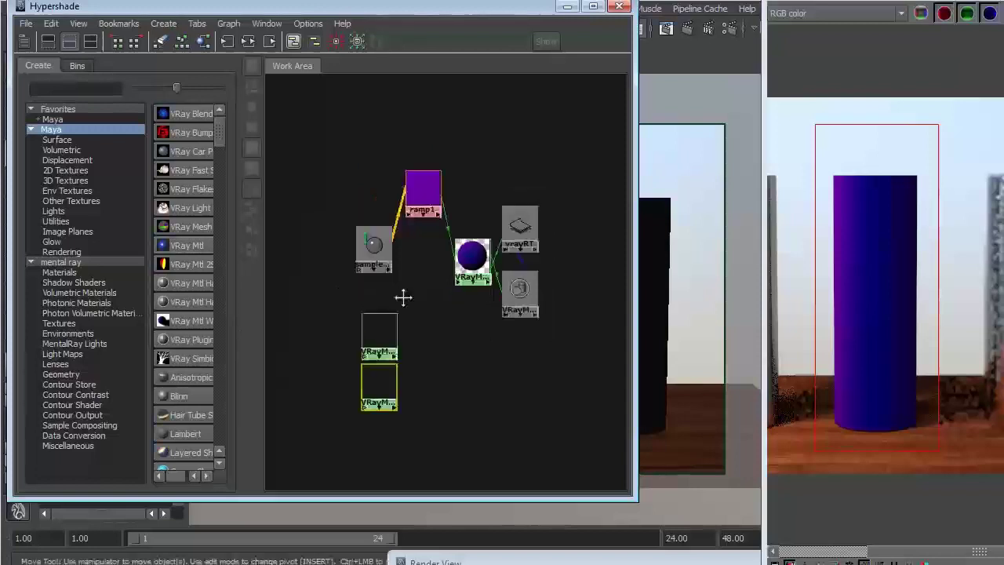
{"action": "left_click_drag", "start_coordinate": [350, 338], "coordinate": [359, 317]}
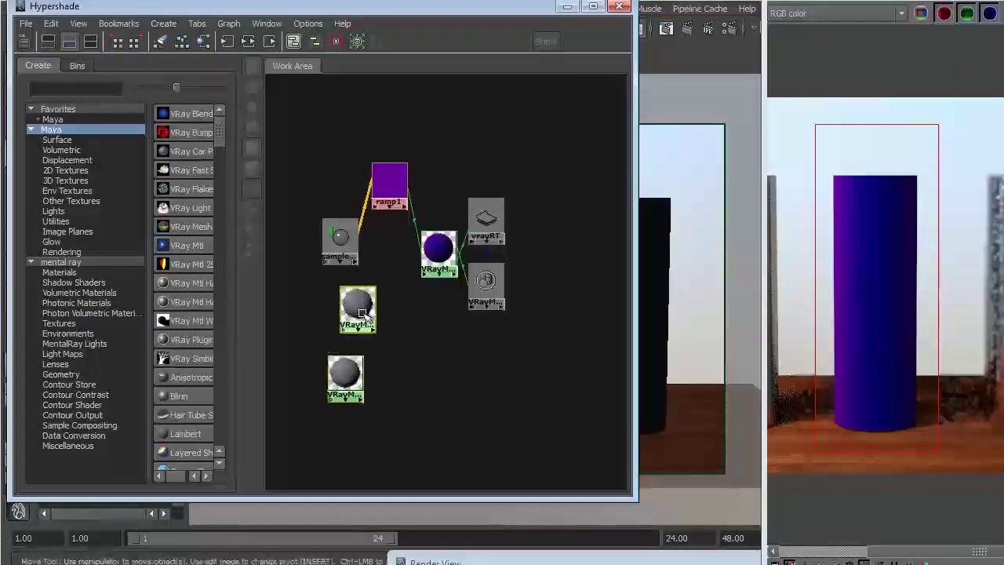
Rename the upper of the two new VRay Mtl nodes to ReflectionMain
{"action": "double_click", "coordinate": [361, 312]}
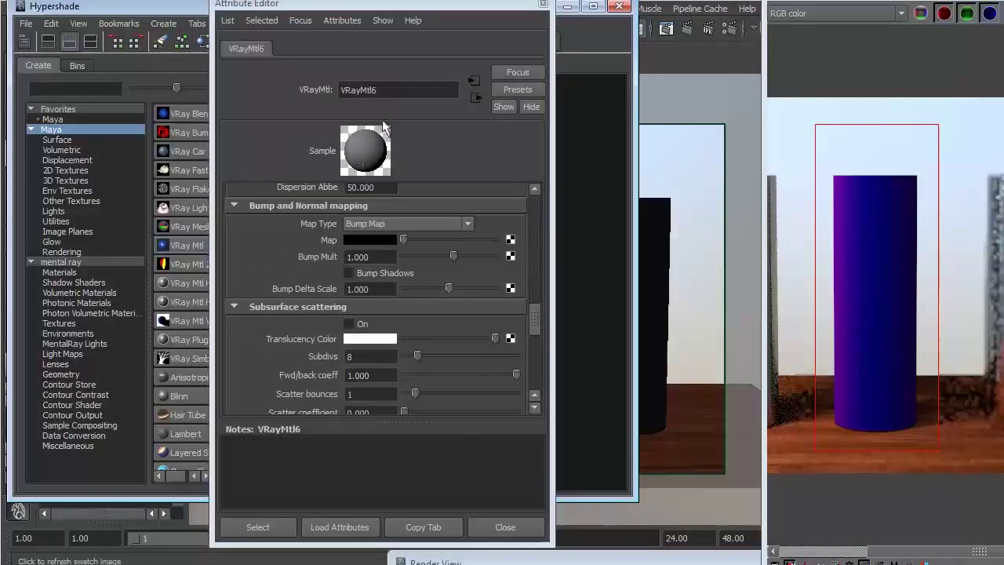
{"action": "type", "text": "Re"}
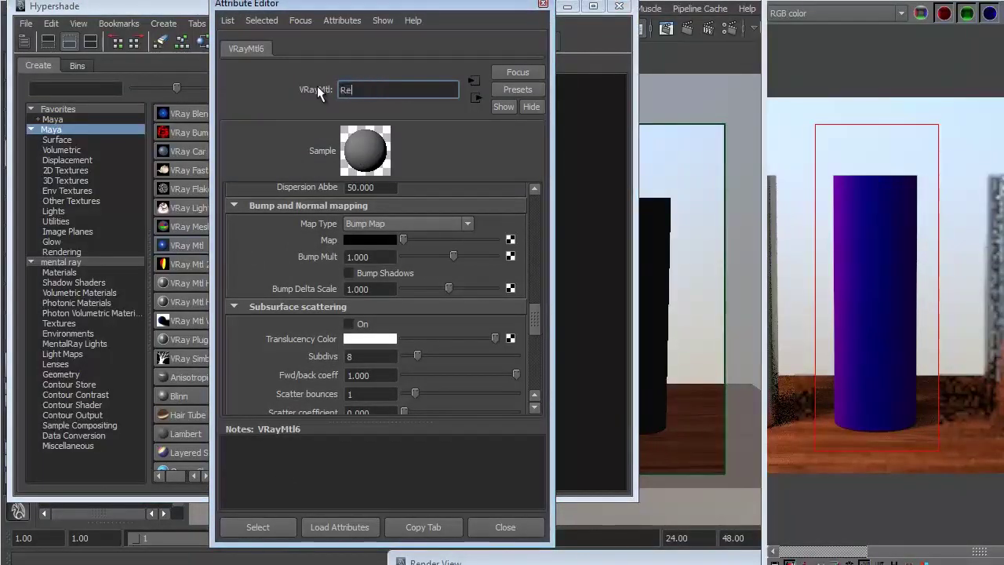
{"action": "type", "text": "flectionA"}
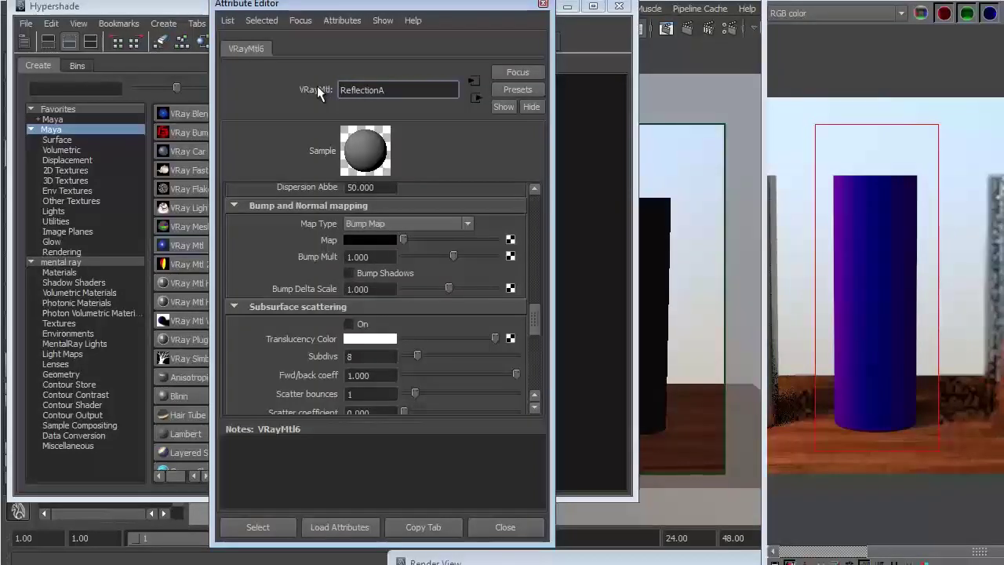
{"action": "key", "text": "BackSpace"}
{"action": "type", "text": "Main"}
{"action": "key", "text": "Return"}
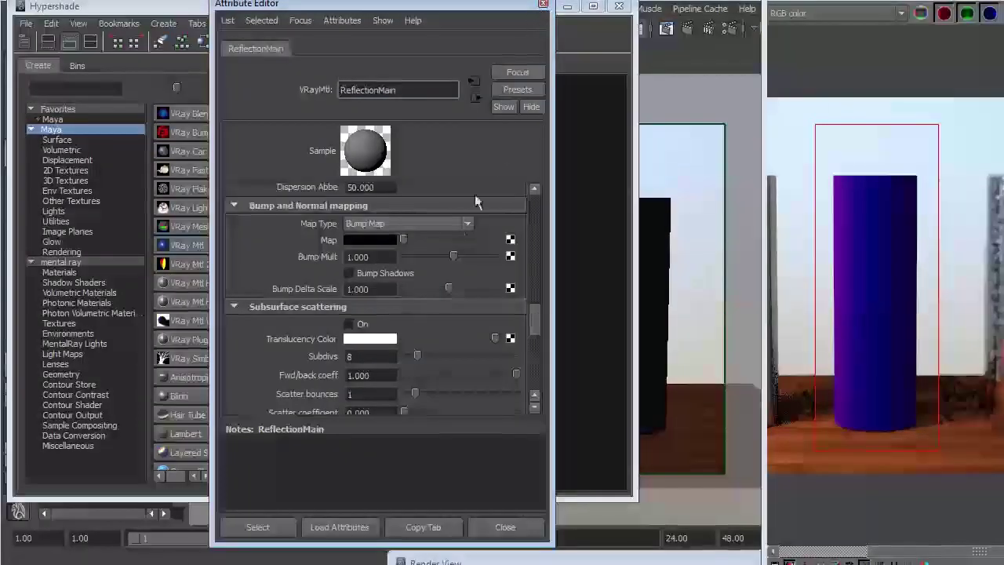
Set ReflectionMain's diffuse color to black and its reflection color to white
{"action": "scroll", "coordinate": [439, 249], "scroll_direction": "up", "scroll_amount": 10}
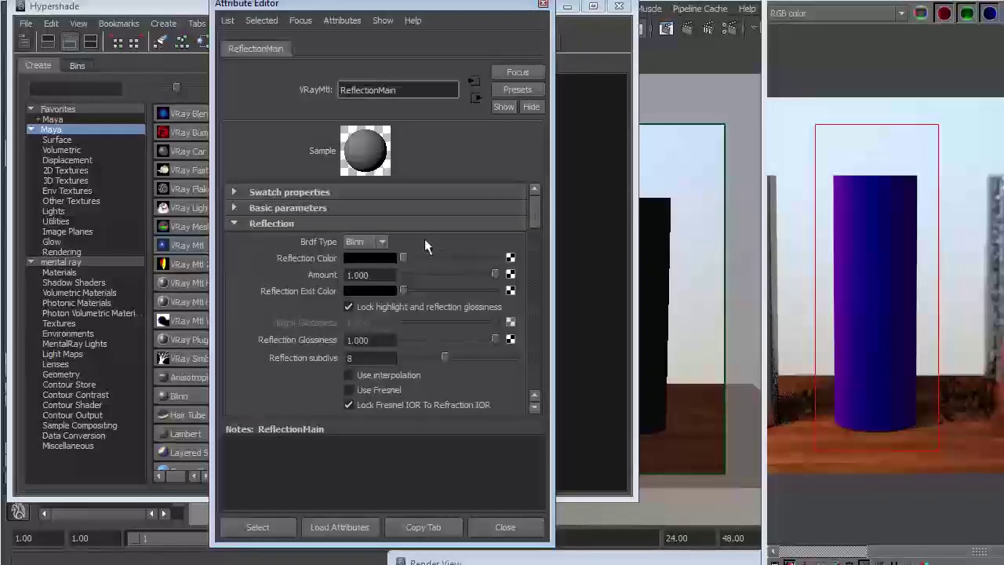
{"action": "left_click", "coordinate": [320, 208]}
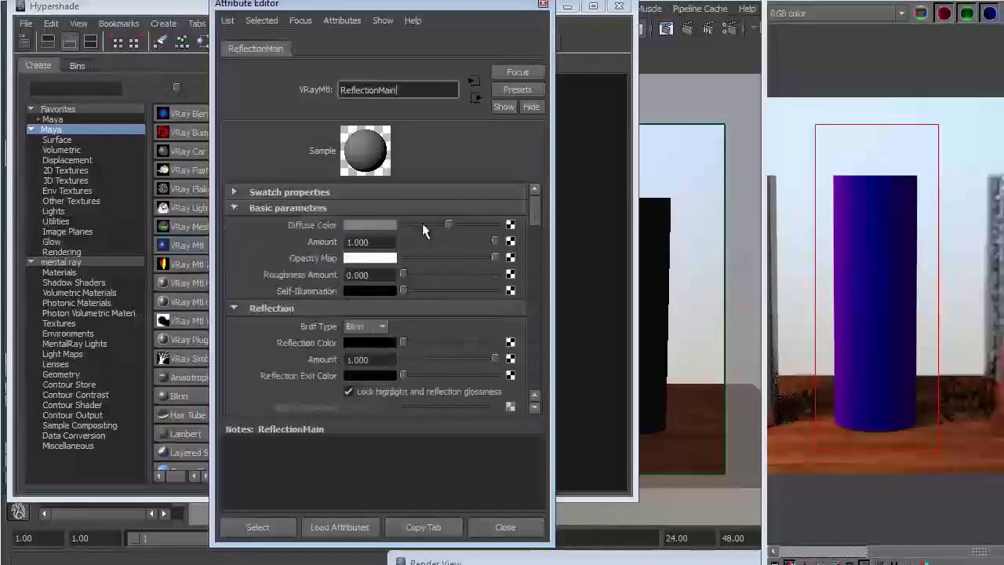
{"action": "left_click_drag", "start_coordinate": [452, 225], "coordinate": [393, 224]}
{"action": "left_click_drag", "start_coordinate": [404, 343], "coordinate": [490, 342]}
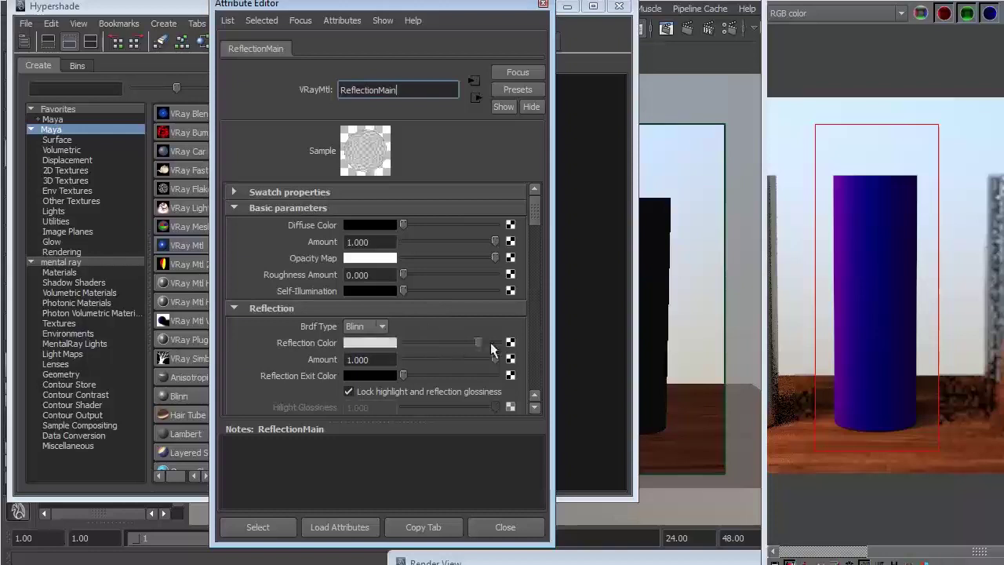
Set ReflectionMain's reflection glossiness to about 0.556 and its BRDF type to Phong
{"action": "scroll", "coordinate": [466, 298], "scroll_direction": "down", "scroll_amount": 3}
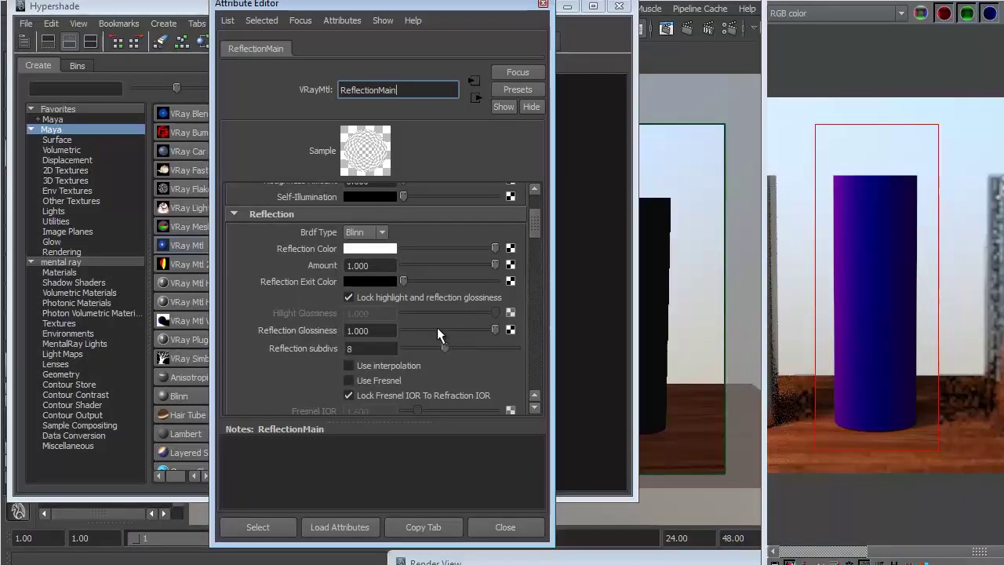
{"action": "left_click", "coordinate": [456, 330]}
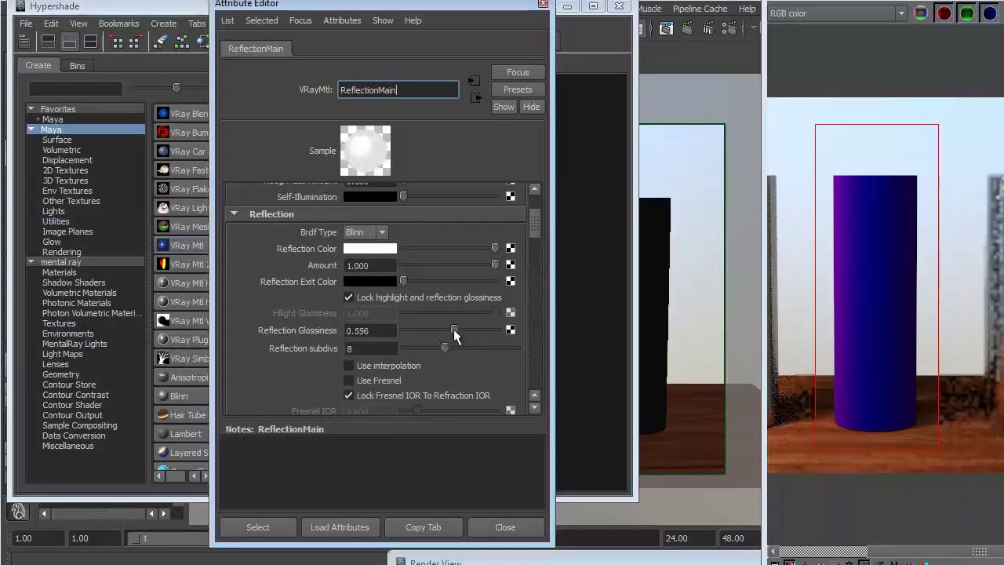
{"action": "left_click", "coordinate": [377, 233]}
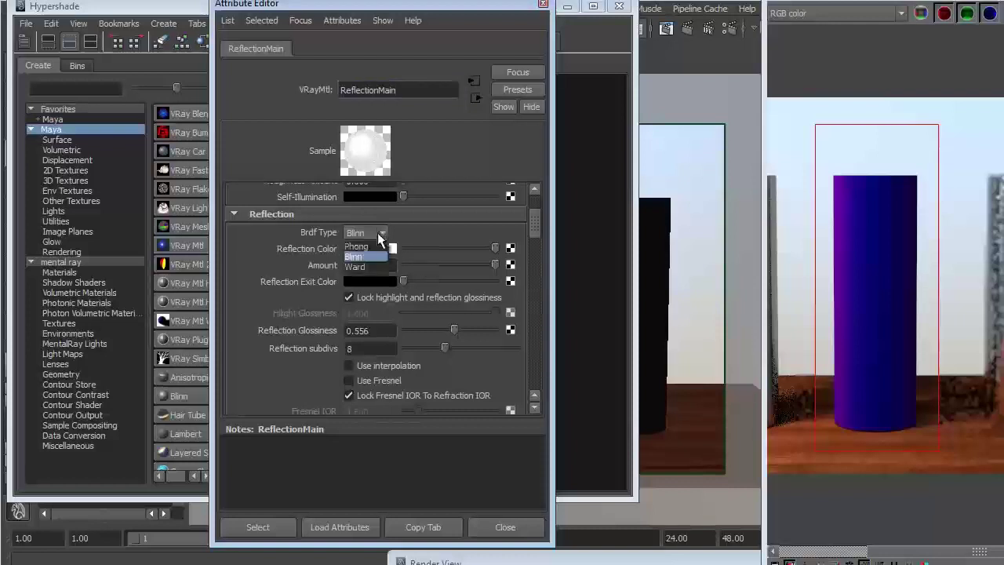
{"action": "left_click", "coordinate": [369, 244]}
Enable Fresnel reflections on ReflectionMain, unlock the Fresnel IOR from the refraction IOR and set it to 1.3
{"action": "scroll", "coordinate": [461, 290], "scroll_direction": "down", "scroll_amount": 2}
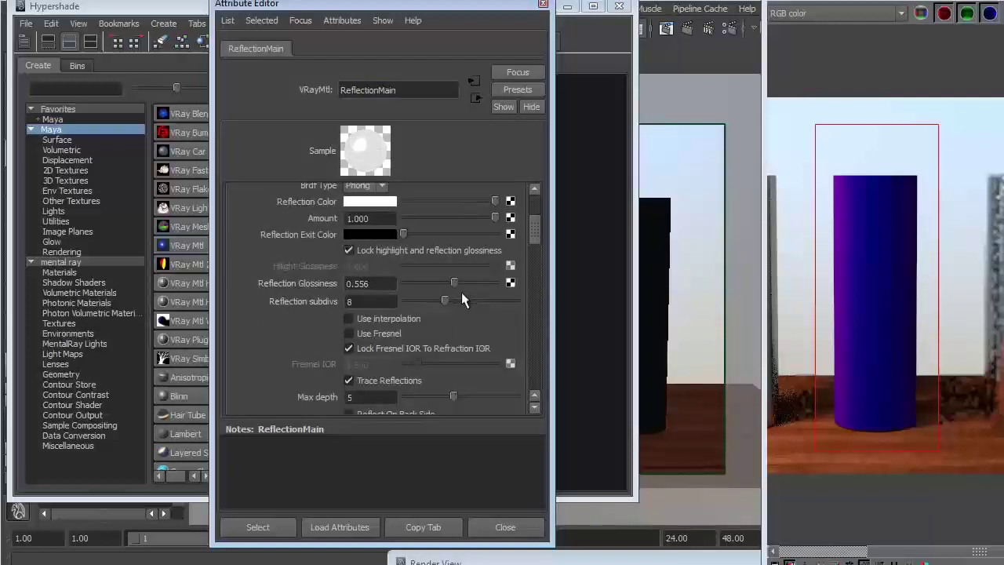
{"action": "scroll", "coordinate": [461, 293], "scroll_direction": "down", "scroll_amount": 2}
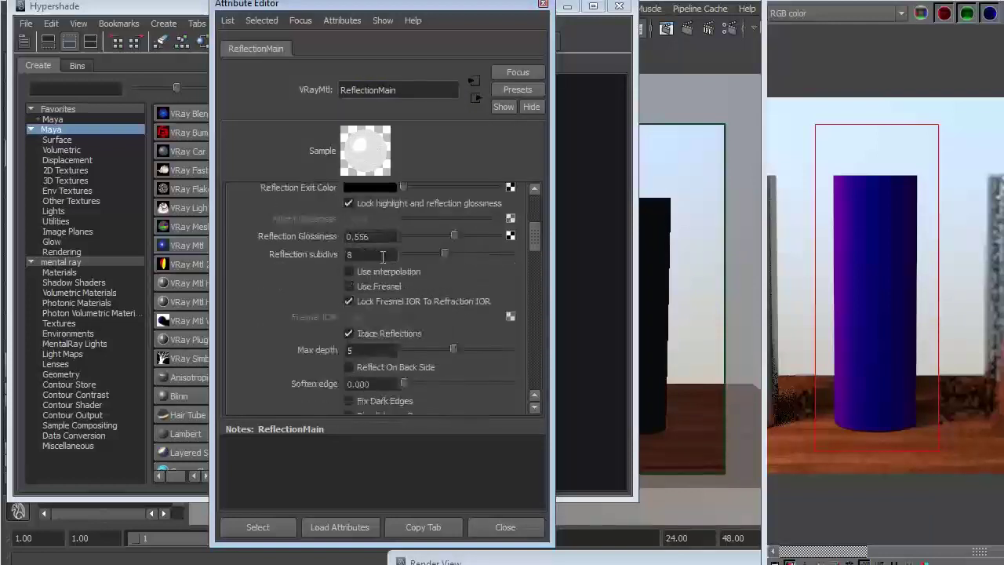
{"action": "left_click", "coordinate": [379, 286]}
{"action": "left_click", "coordinate": [384, 302]}
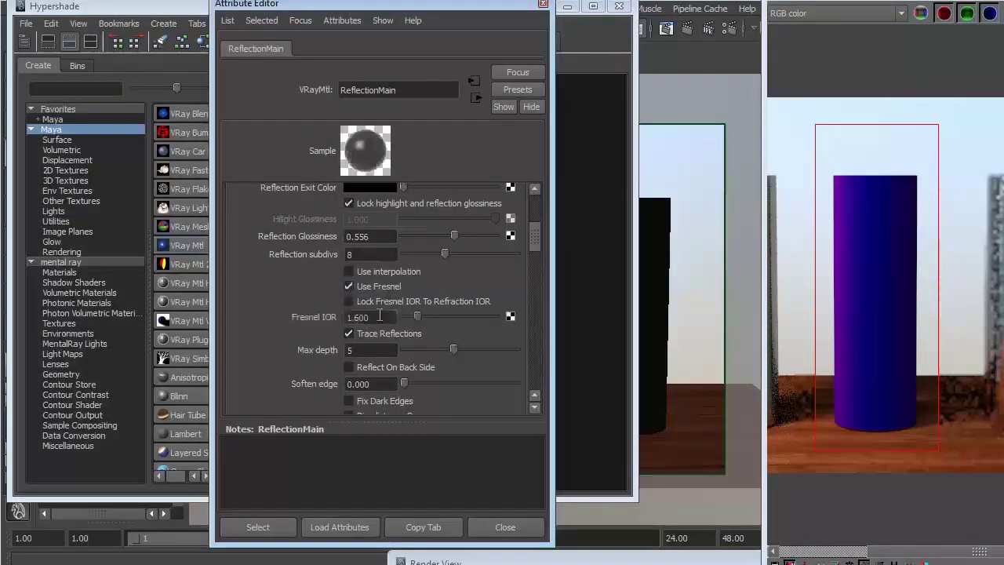
{"action": "double_click", "coordinate": [358, 317]}
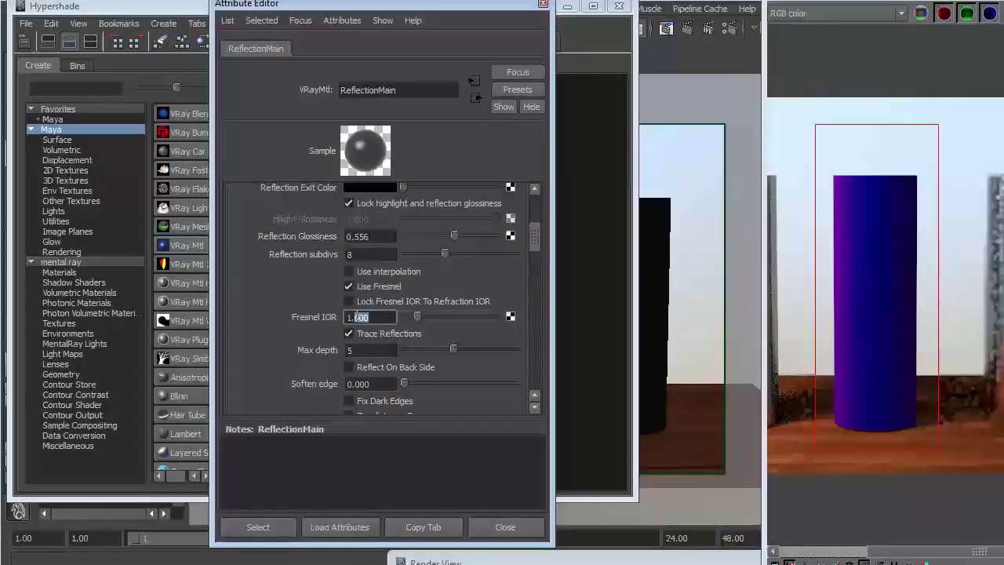
{"action": "type", "text": "3"}
{"action": "key", "text": "Return"}
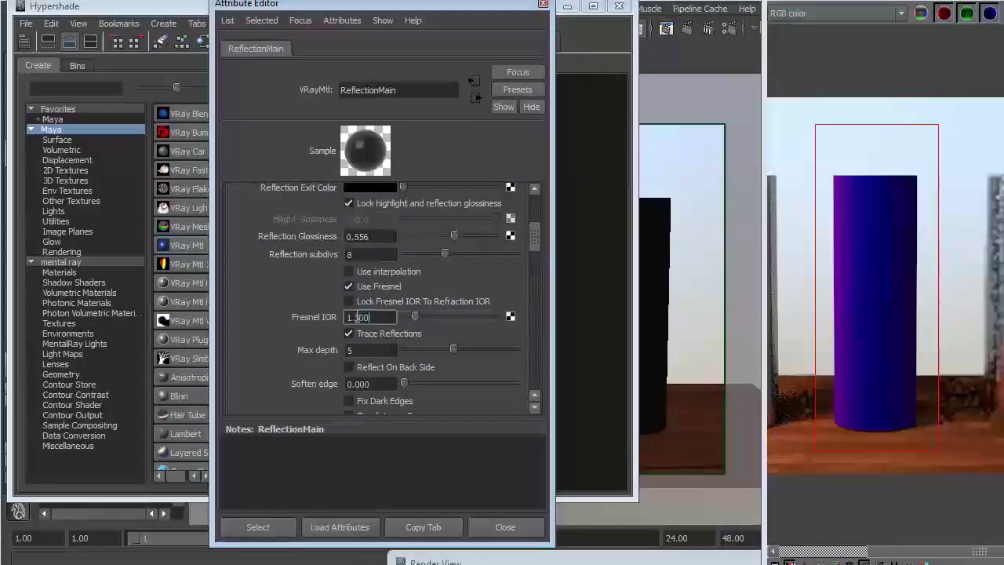
{"action": "left_click", "coordinate": [543, 6]}
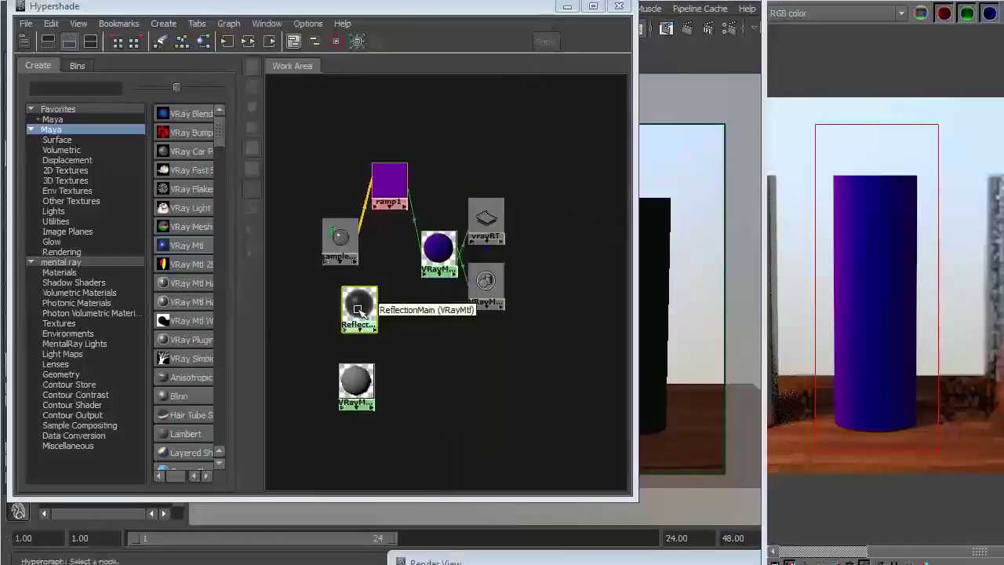
Darken the lower new VRay Mtl's diffuse color to near black and set its reflection color to white
{"action": "double_click", "coordinate": [357, 381]}
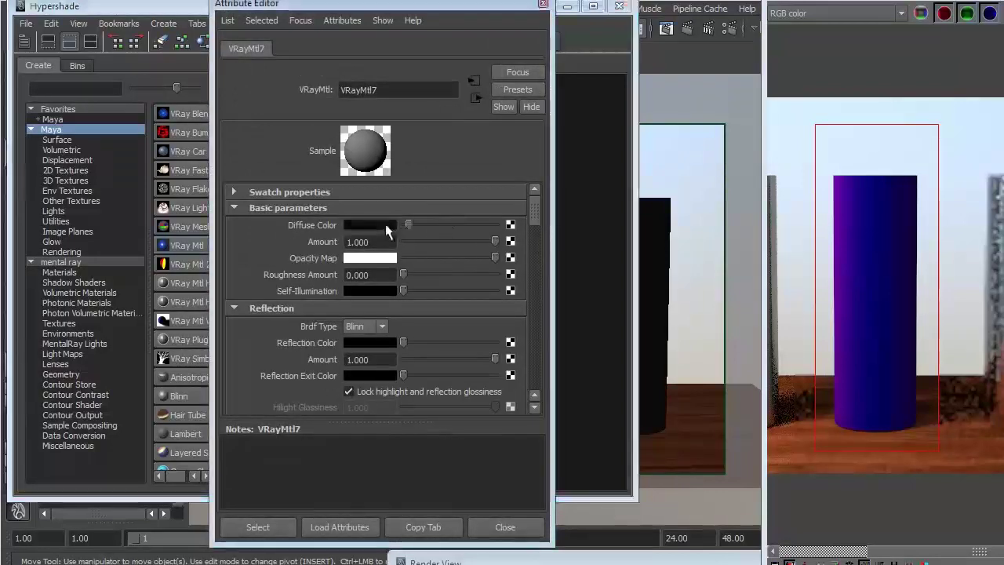
{"action": "scroll", "coordinate": [398, 288], "scroll_direction": "down", "scroll_amount": 1}
{"action": "left_click_drag", "start_coordinate": [407, 293], "coordinate": [503, 295]}
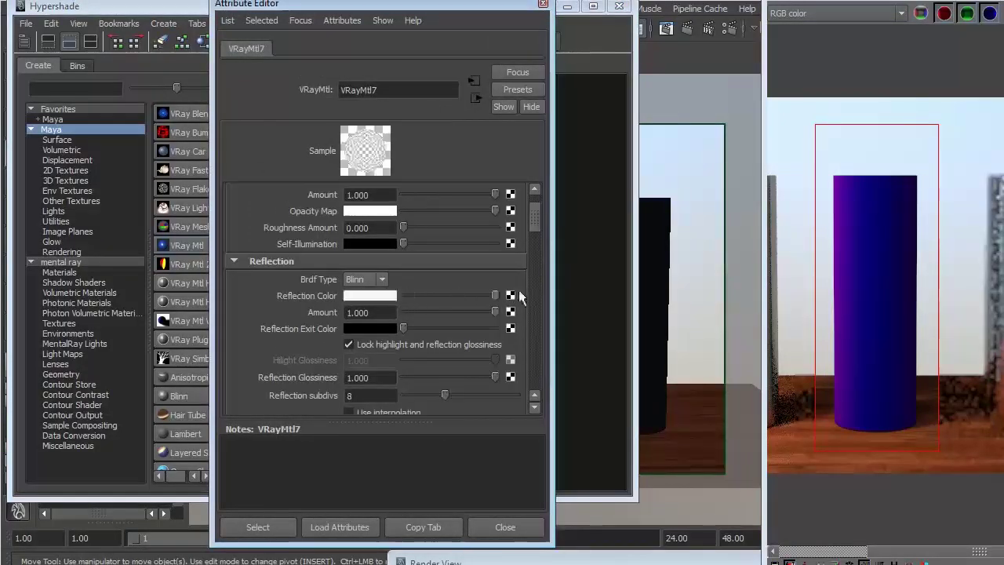
Enable Fresnel on the lower new VRay Mtl and unlock its Fresnel IOR from the refraction IOR
{"action": "scroll", "coordinate": [463, 287], "scroll_direction": "down", "scroll_amount": 1}
{"action": "scroll", "coordinate": [462, 290], "scroll_direction": "down", "scroll_amount": 1}
{"action": "left_click", "coordinate": [380, 333]}
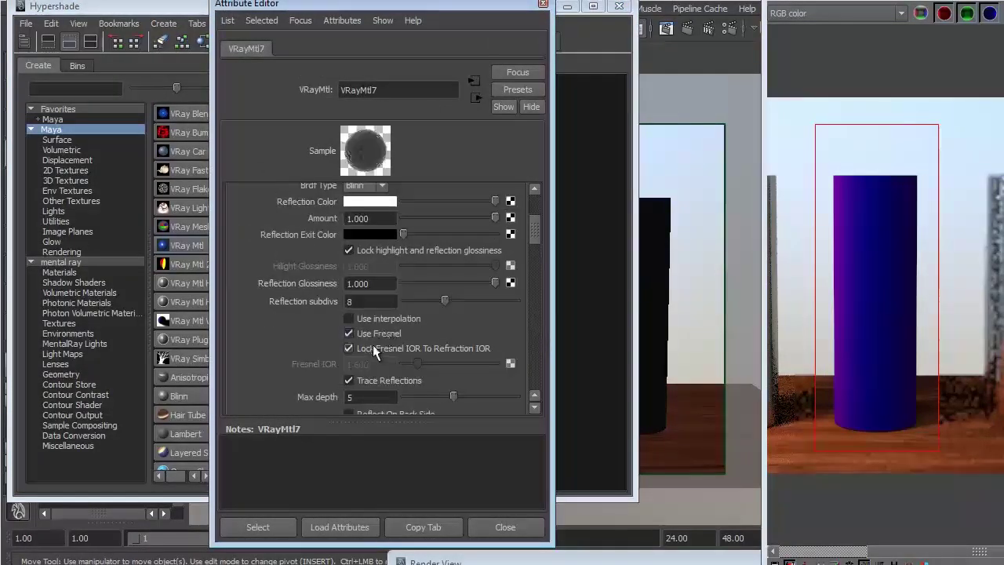
{"action": "left_click", "coordinate": [373, 347]}
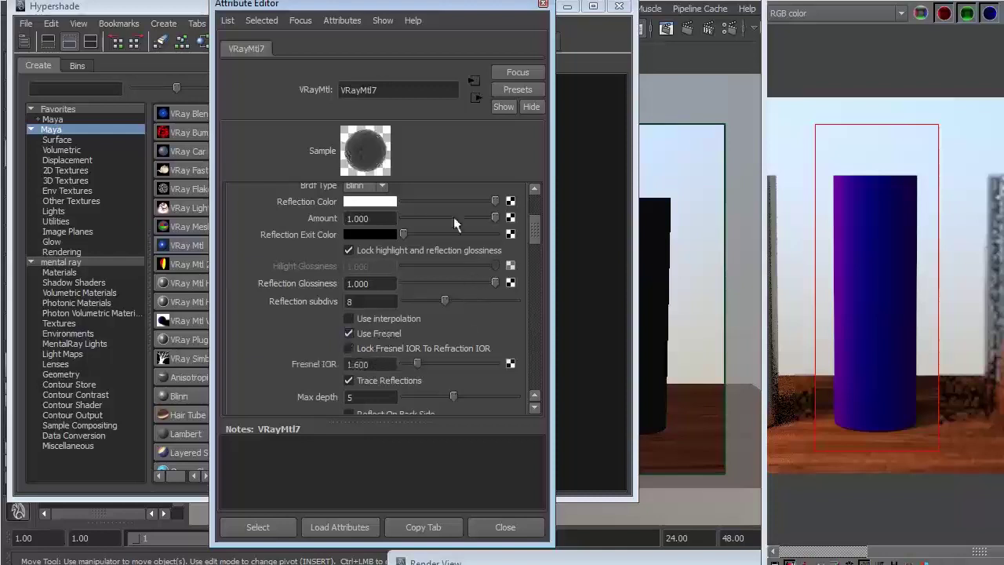
Rename the lower new VRay Mtl to ReflectionSharpRim and close its attributes
{"action": "double_click", "coordinate": [382, 91]}
{"action": "type", "text": "Re"}
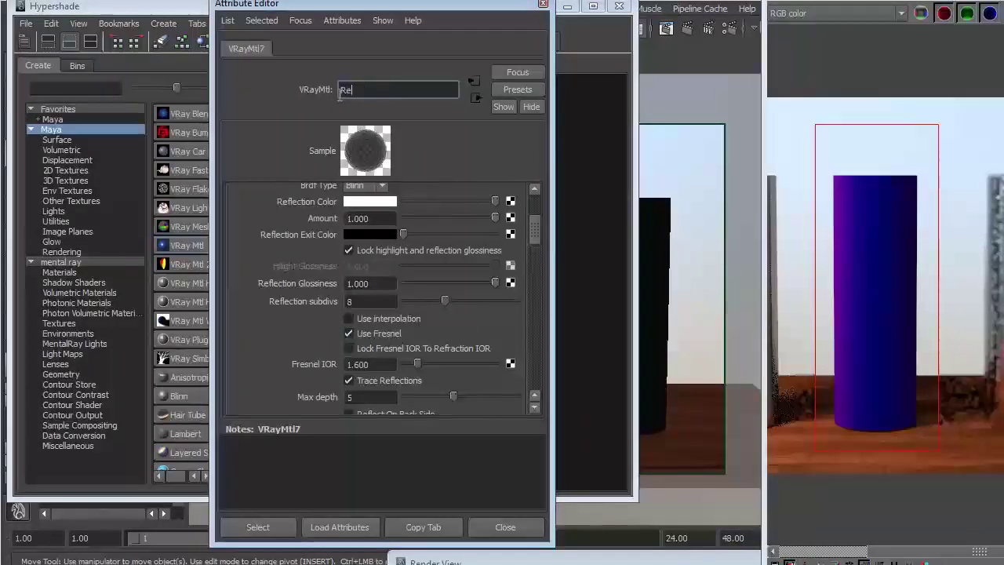
{"action": "type", "text": "ionSharpRim"}
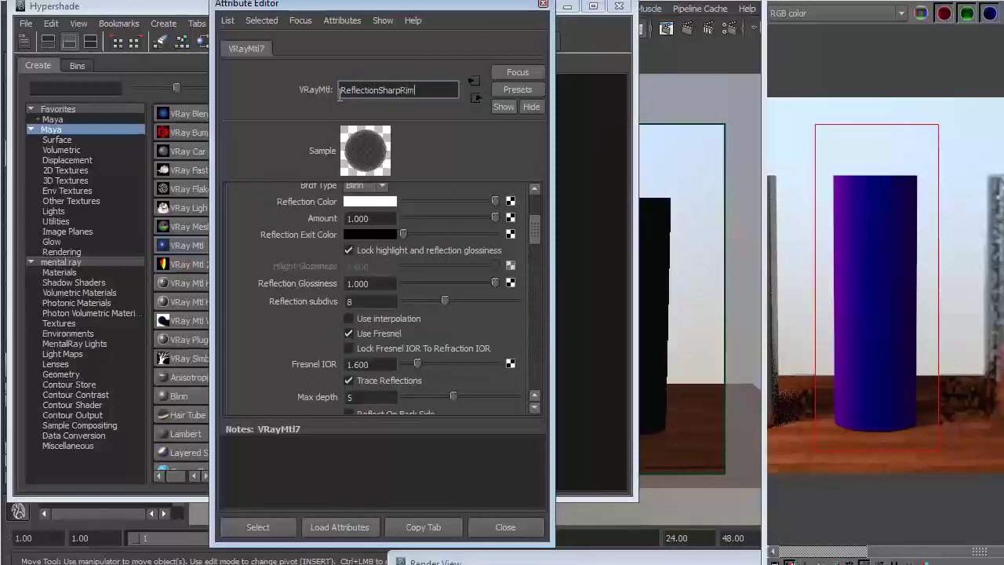
{"action": "left_click", "coordinate": [480, 531]}
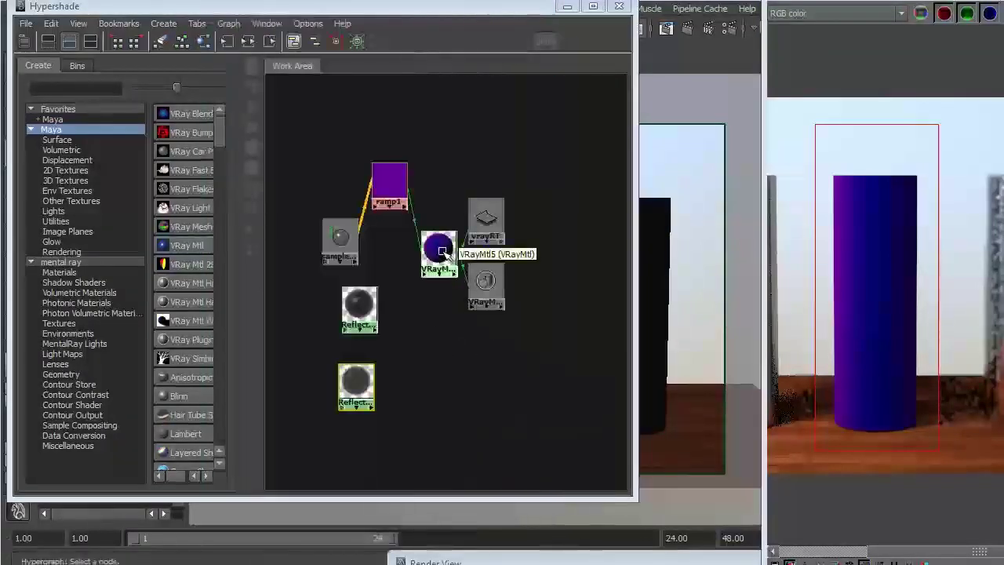
Add a VRay Blend Mtl node beside the shading network and delete the surplus duplicate blend node
{"action": "left_click", "coordinate": [340, 238]}
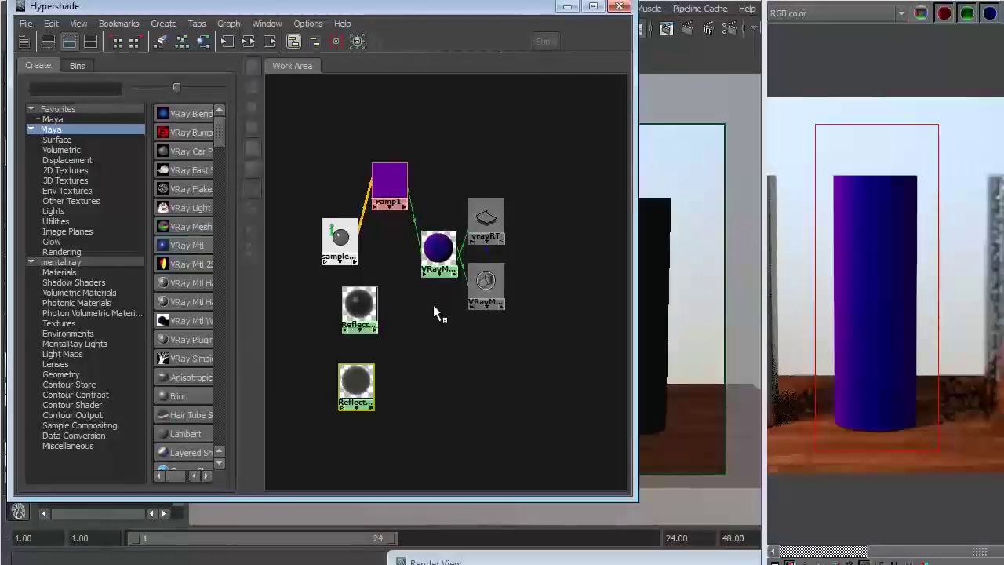
{"action": "left_click_drag", "start_coordinate": [378, 152], "coordinate": [536, 269]}
{"action": "left_click_drag", "start_coordinate": [399, 194], "coordinate": [297, 135]}
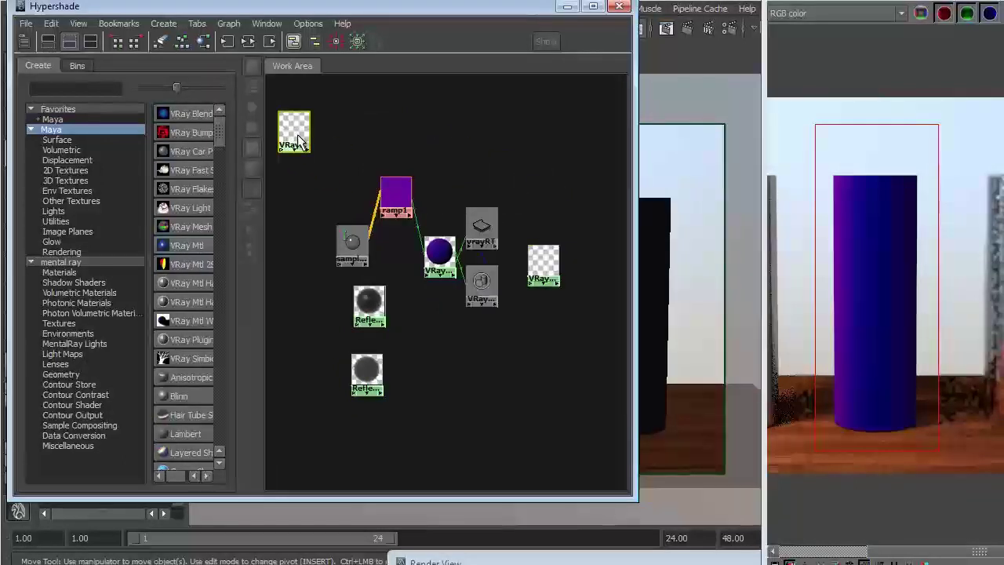
{"action": "key", "text": "Delete"}
Connect VRayMtl5 as the blend material's base, ReflectionMain as Coat Material 0 and ReflectionSharpRim as Coat Material 1
{"action": "double_click", "coordinate": [541, 265]}
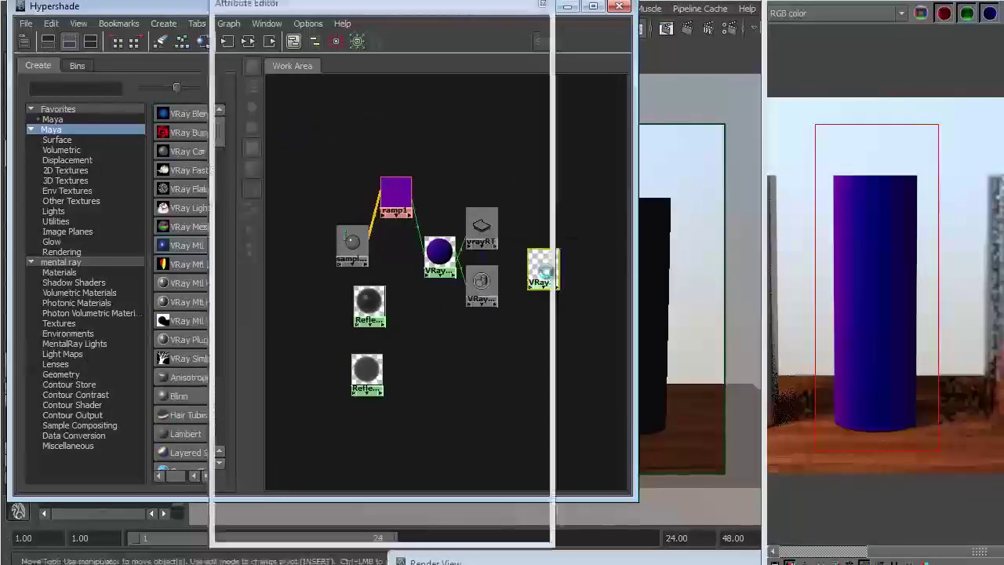
{"action": "left_click_drag", "start_coordinate": [419, 5], "coordinate": [723, 11]}
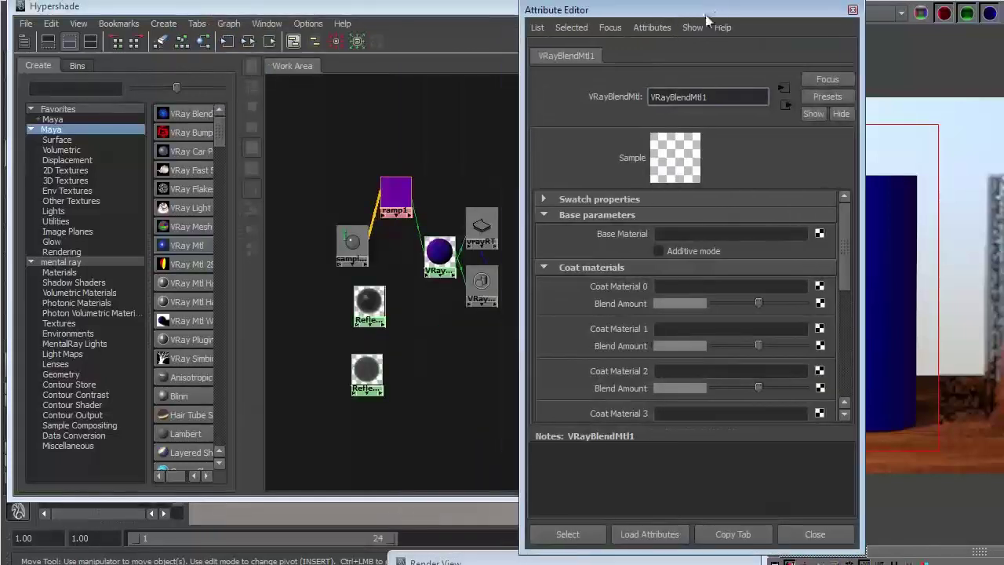
{"action": "middle_click_drag", "start_coordinate": [446, 248], "coordinate": [543, 267]}
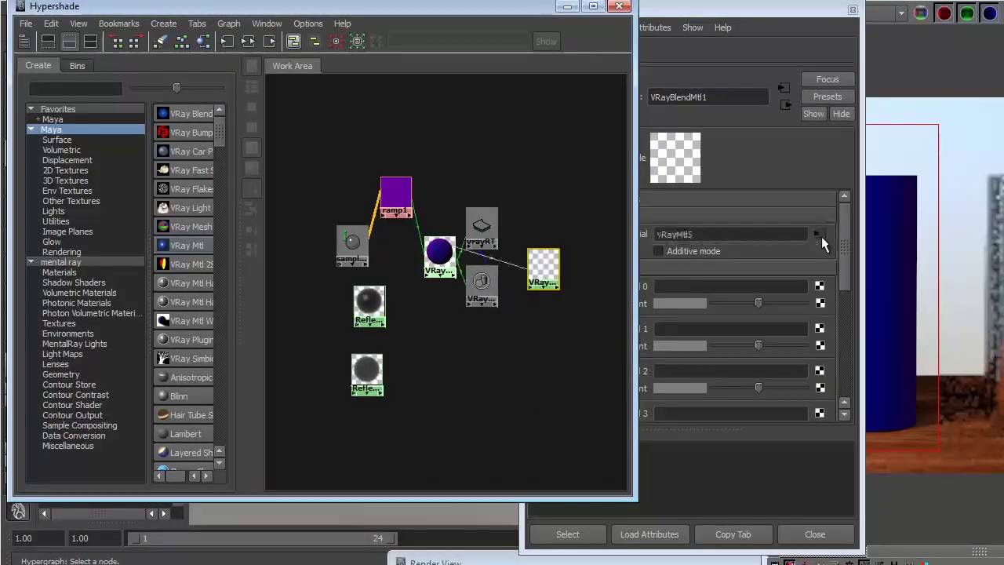
{"action": "middle_click_drag", "start_coordinate": [369, 302], "coordinate": [543, 267]}
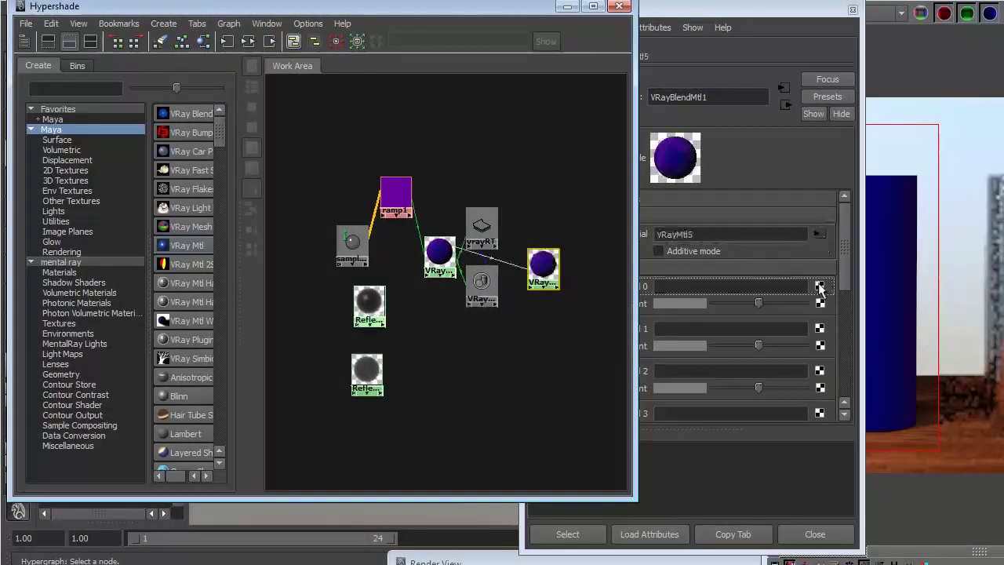
{"action": "middle_click_drag", "start_coordinate": [368, 372], "coordinate": [820, 333]}
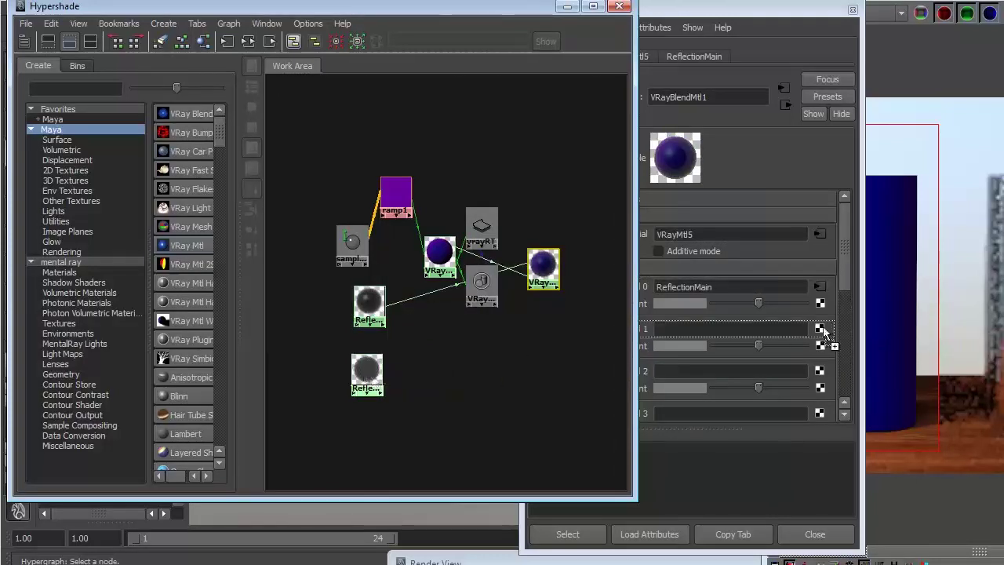
Set the blend amounts of Coat Materials 0 and 1 to white and enable Additive mode on the blend material
{"action": "left_click_drag", "start_coordinate": [780, 346], "coordinate": [807, 346]}
{"action": "left_click_drag", "start_coordinate": [785, 303], "coordinate": [806, 303]}
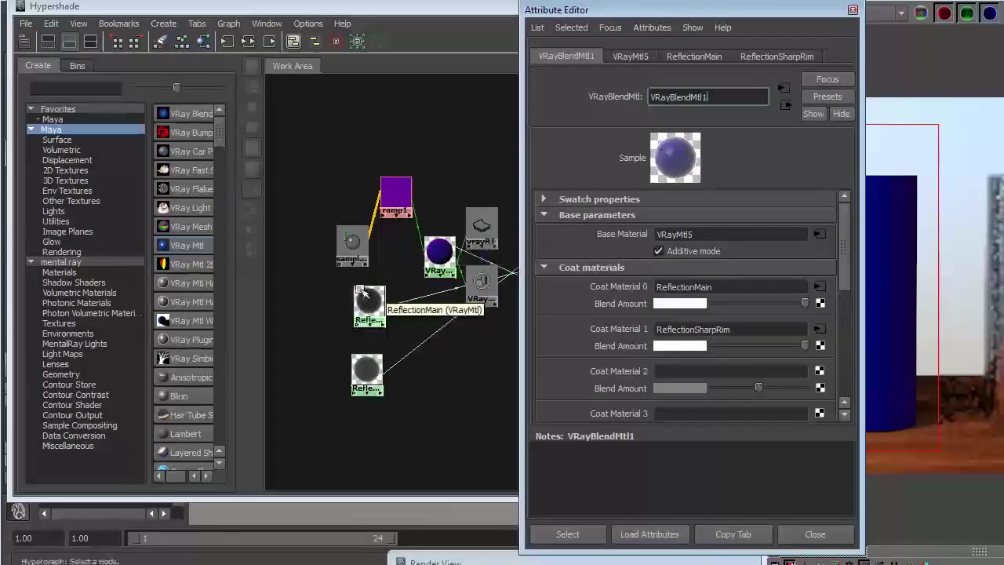
{"action": "left_click", "coordinate": [853, 9]}
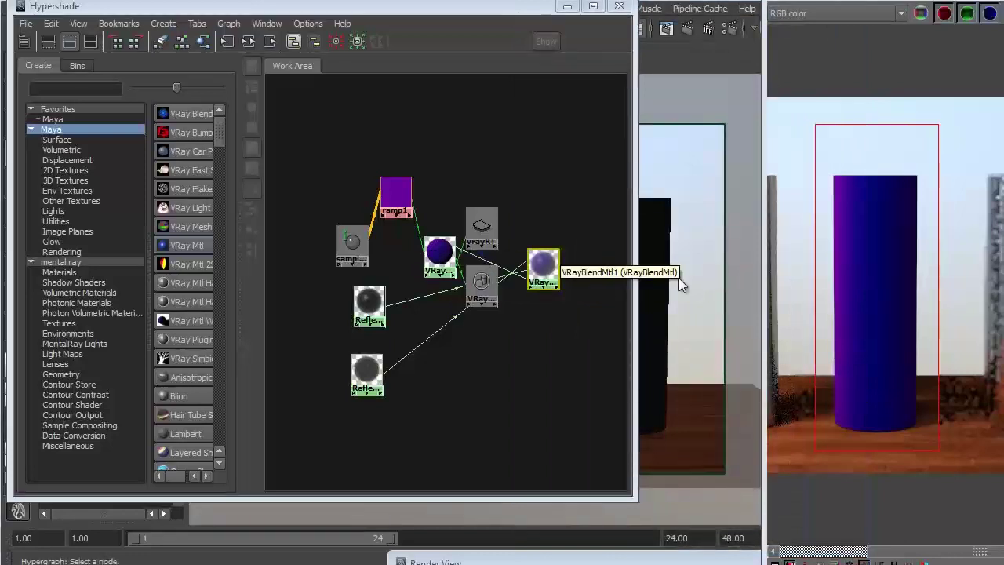
Assign VRayBlendMtl1 to the purple middle cylinder in the viewport and deselect it
{"action": "left_click_drag", "start_coordinate": [458, 12], "coordinate": [229, 12]}
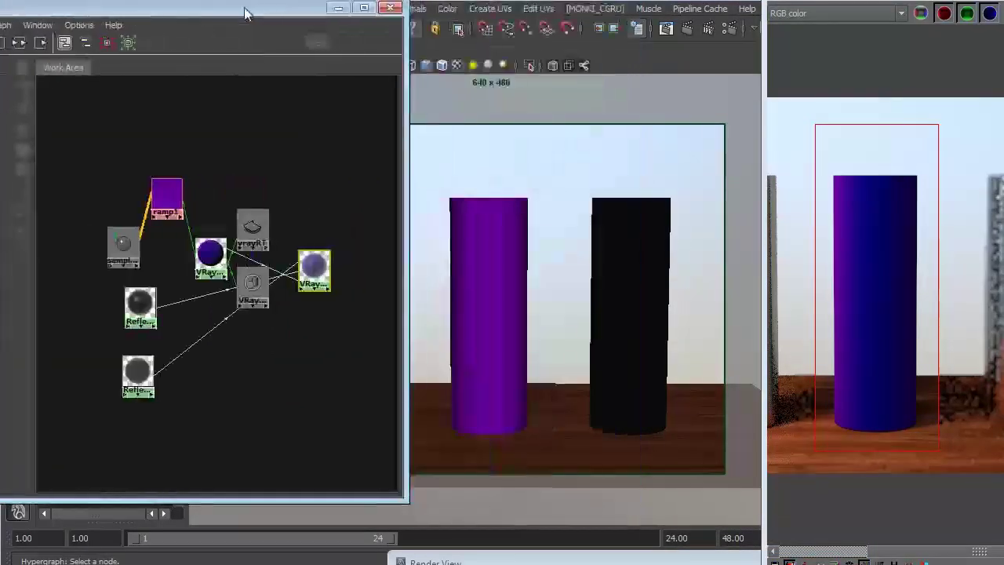
{"action": "left_click", "coordinate": [473, 227]}
{"action": "right_click_drag", "start_coordinate": [315, 263], "coordinate": [316, 227]}
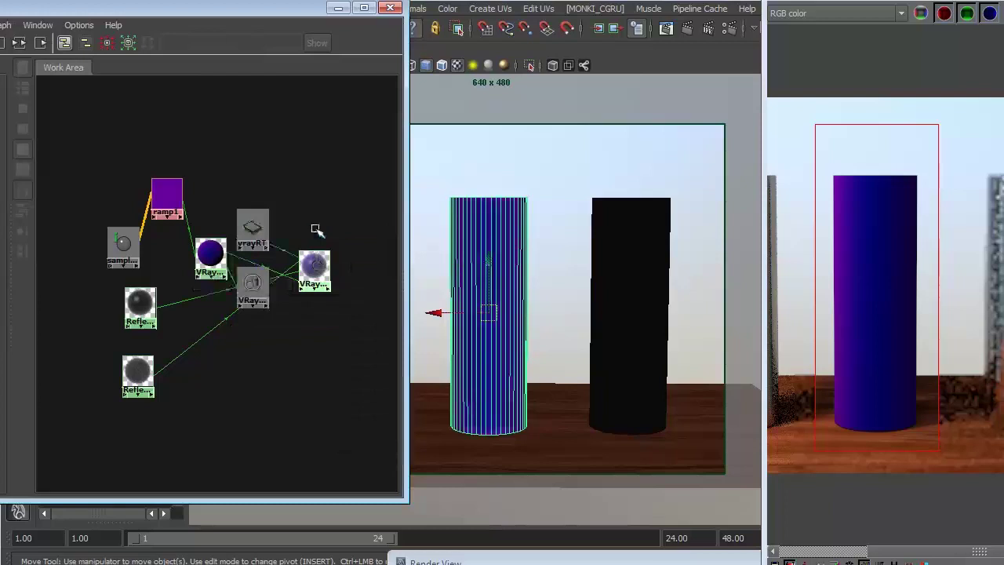
{"action": "left_click", "coordinate": [353, 209]}
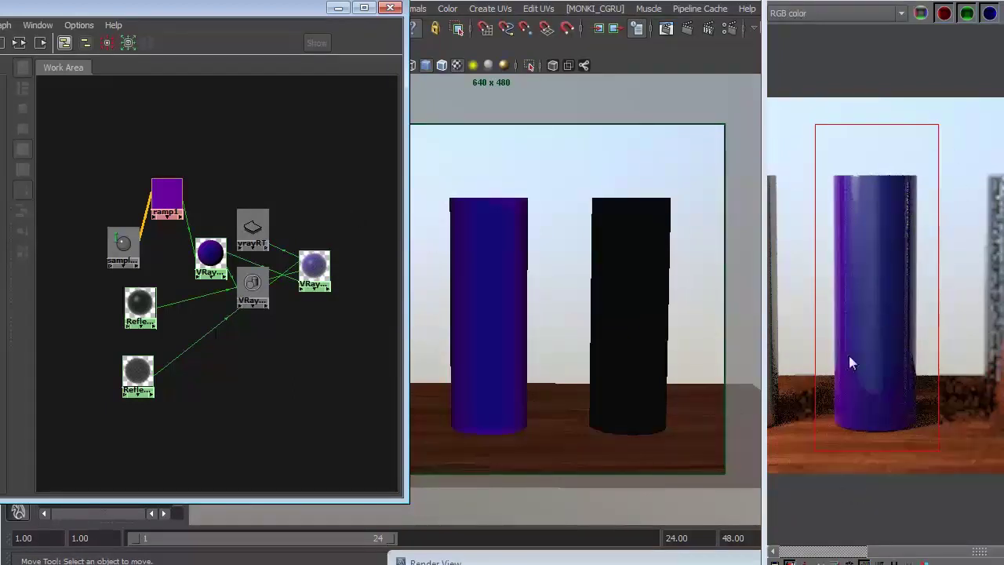
Review the ReflectionMain material's basic and reflection settings and close its attributes
{"action": "left_click", "coordinate": [133, 312]}
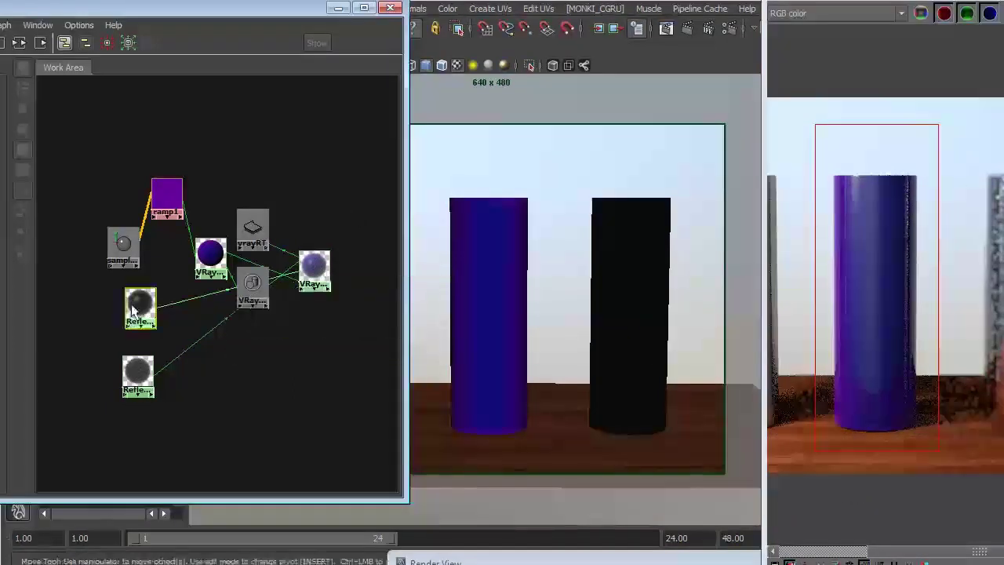
{"action": "double_click", "coordinate": [138, 304]}
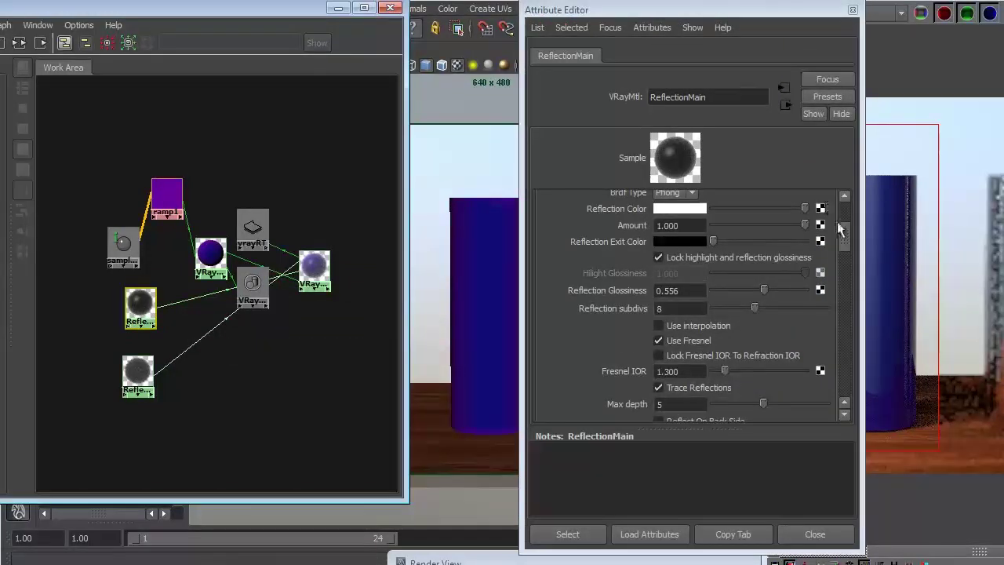
{"action": "left_click_drag", "start_coordinate": [846, 243], "coordinate": [846, 208]}
{"action": "left_click_drag", "start_coordinate": [727, 17], "coordinate": [588, 16]}
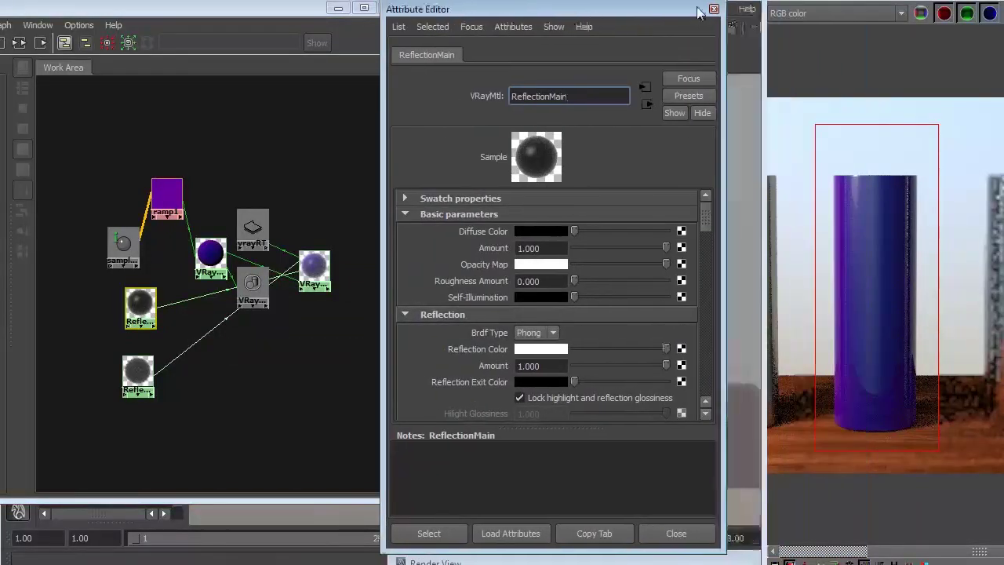
{"action": "left_click", "coordinate": [714, 9]}
Test VRayBlendMtl1 with each coat's blend amount at black, settling on light grey for Coat Material 0 and near-white for Coat Material 1
{"action": "double_click", "coordinate": [314, 267]}
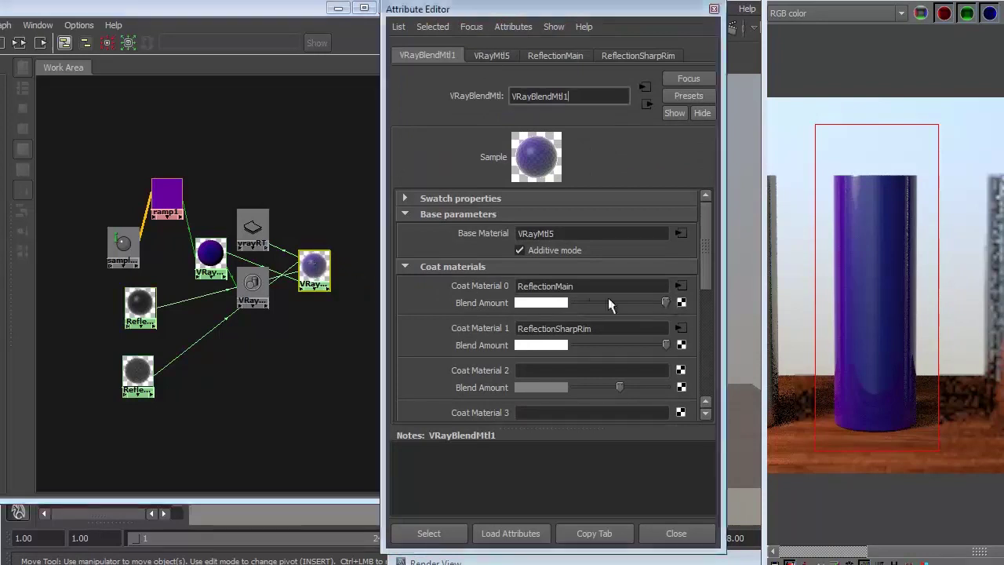
{"action": "left_click_drag", "start_coordinate": [608, 303], "coordinate": [561, 305]}
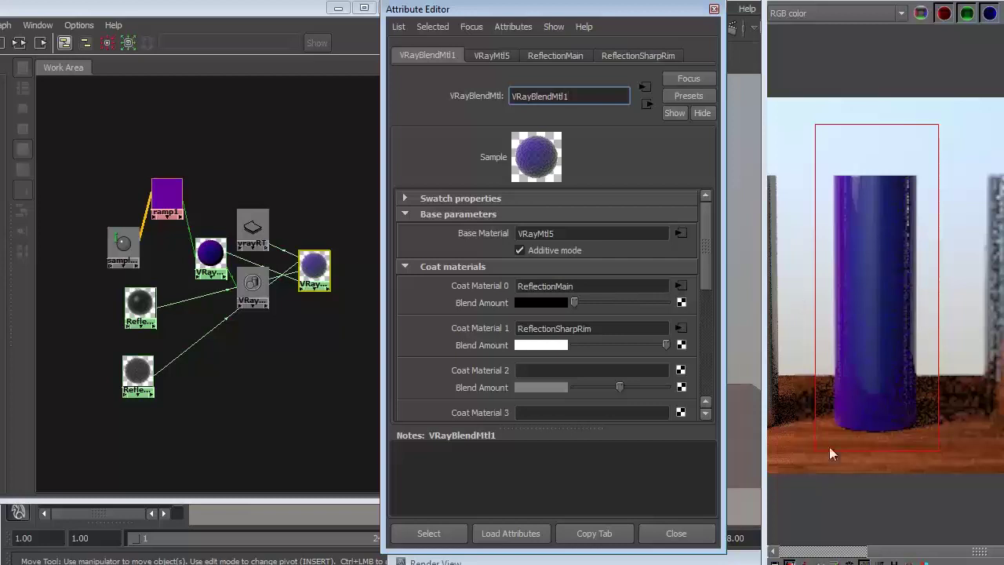
{"action": "left_click_drag", "start_coordinate": [598, 305], "coordinate": [670, 302]}
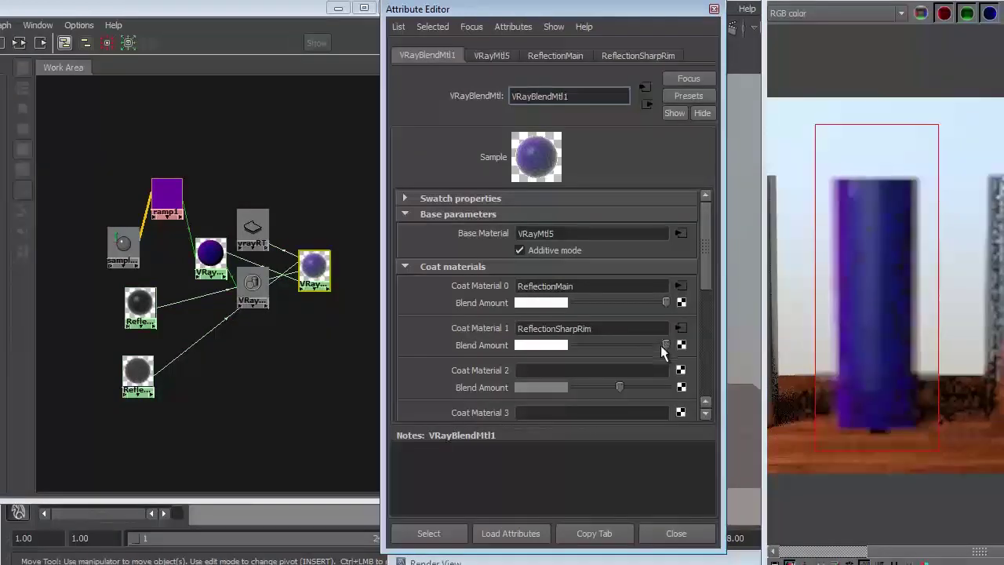
{"action": "left_click_drag", "start_coordinate": [665, 345], "coordinate": [573, 346]}
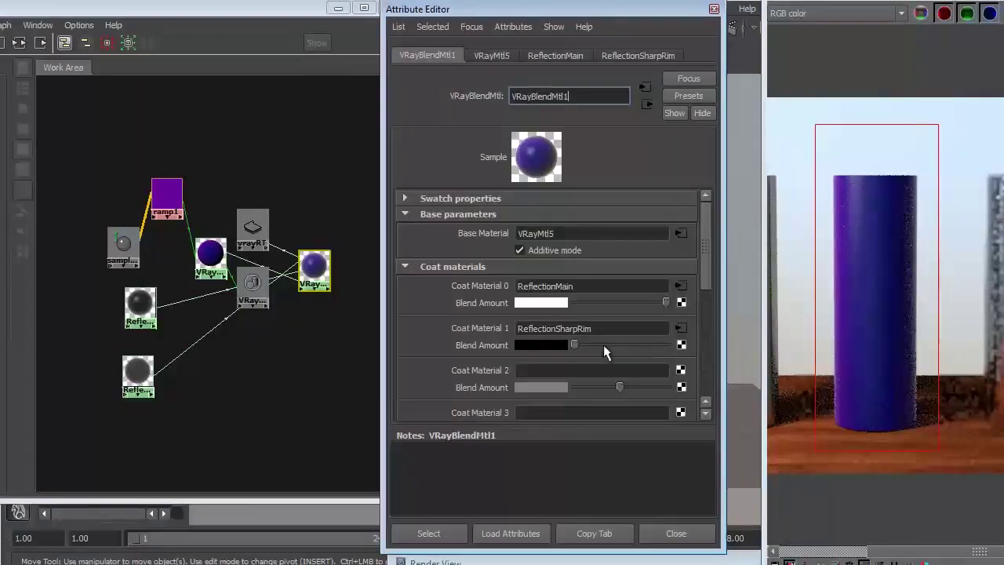
{"action": "left_click_drag", "start_coordinate": [602, 344], "coordinate": [648, 346]}
{"action": "left_click_drag", "start_coordinate": [666, 302], "coordinate": [641, 303]}
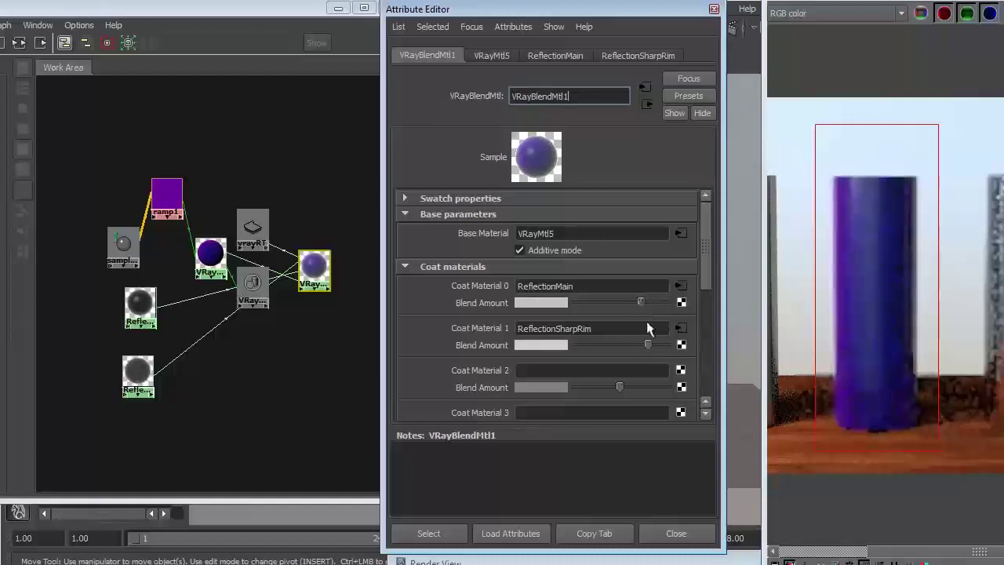
{"action": "left_click_drag", "start_coordinate": [647, 346], "coordinate": [645, 347]}
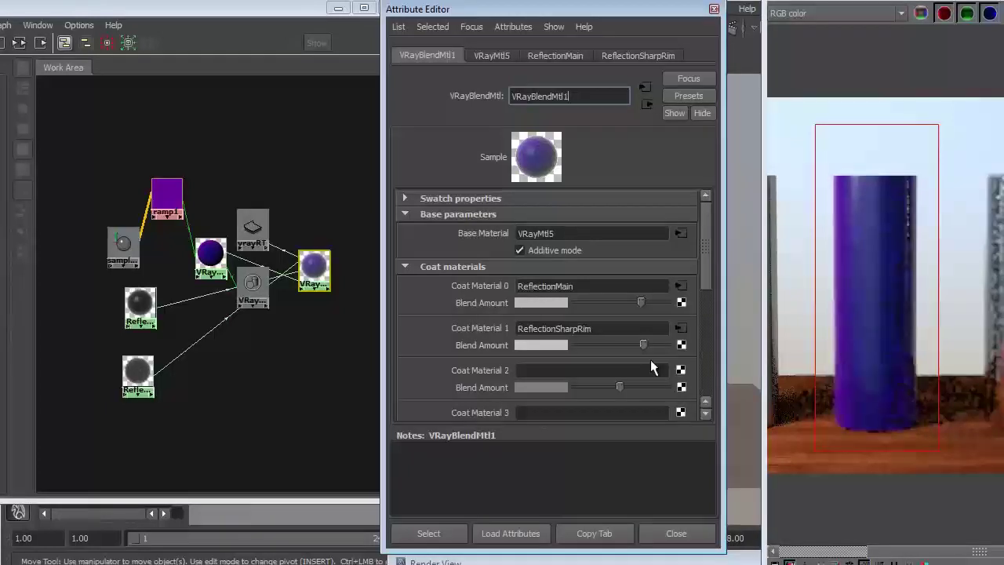
{"action": "mouse_move", "coordinate": [644, 345]}
{"action": "left_mouse_down"}
{"action": "mouse_move", "coordinate": [671, 344]}
{"action": "mouse_move", "coordinate": [660, 342]}
{"action": "left_mouse_up"}
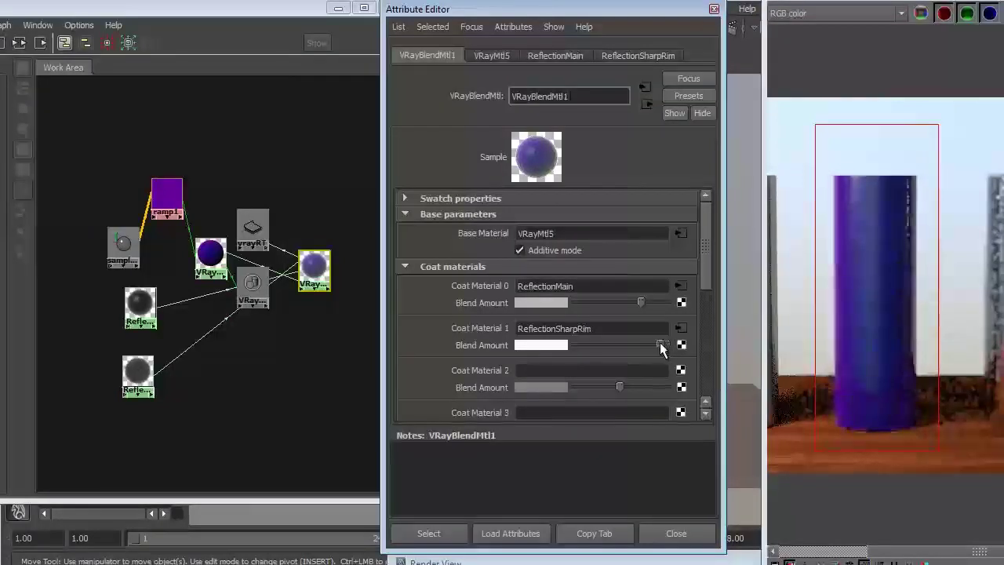
Set the Fresnel IOR of the ReflectionSharpRim material to 1.3
{"action": "left_click", "coordinate": [140, 366]}
{"action": "scroll", "coordinate": [591, 335], "scroll_direction": "down", "scroll_amount": 8}
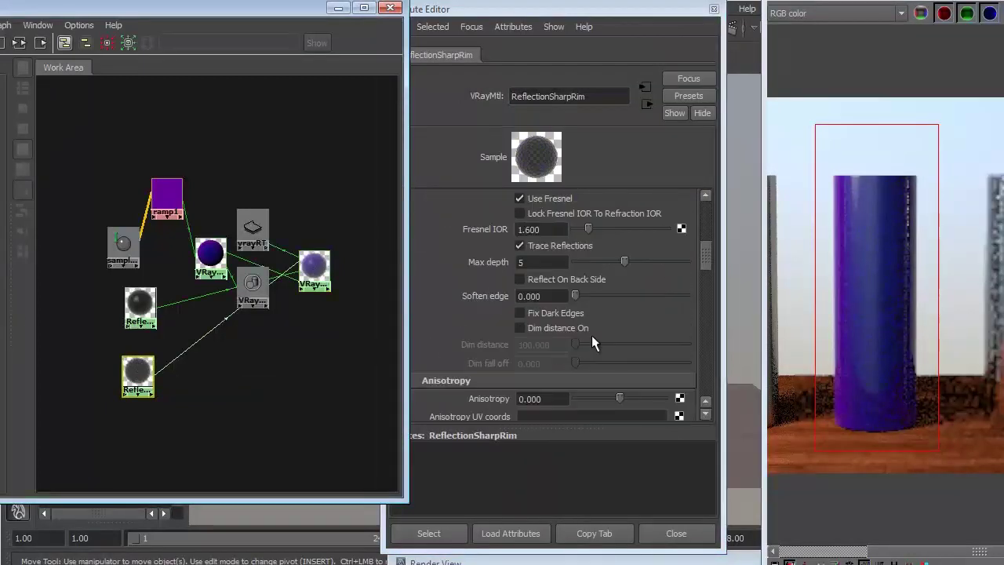
{"action": "scroll", "coordinate": [592, 343], "scroll_direction": "up", "scroll_amount": 2}
{"action": "left_click", "coordinate": [528, 276]}
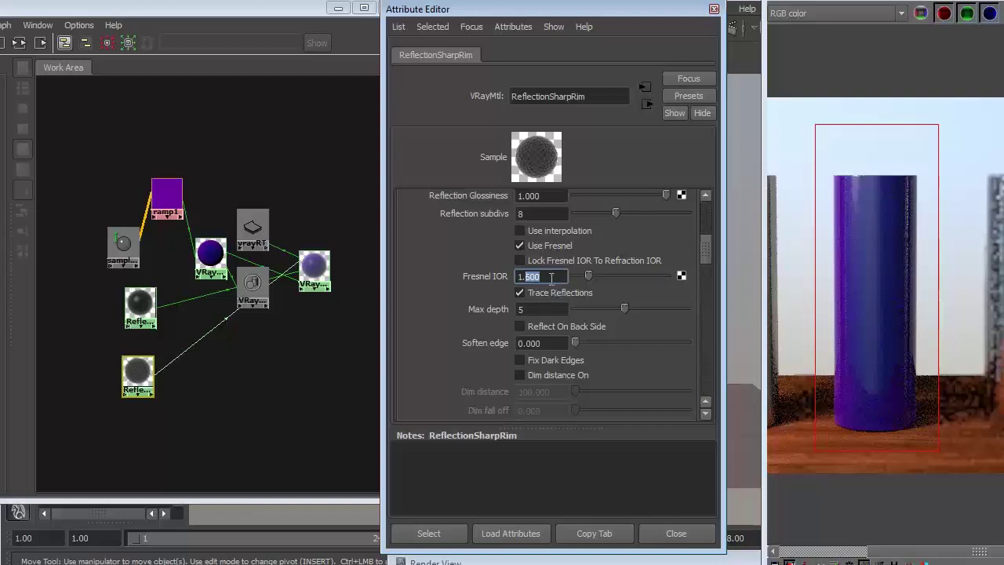
{"action": "type", "text": "3"}
{"action": "key", "text": "Return"}
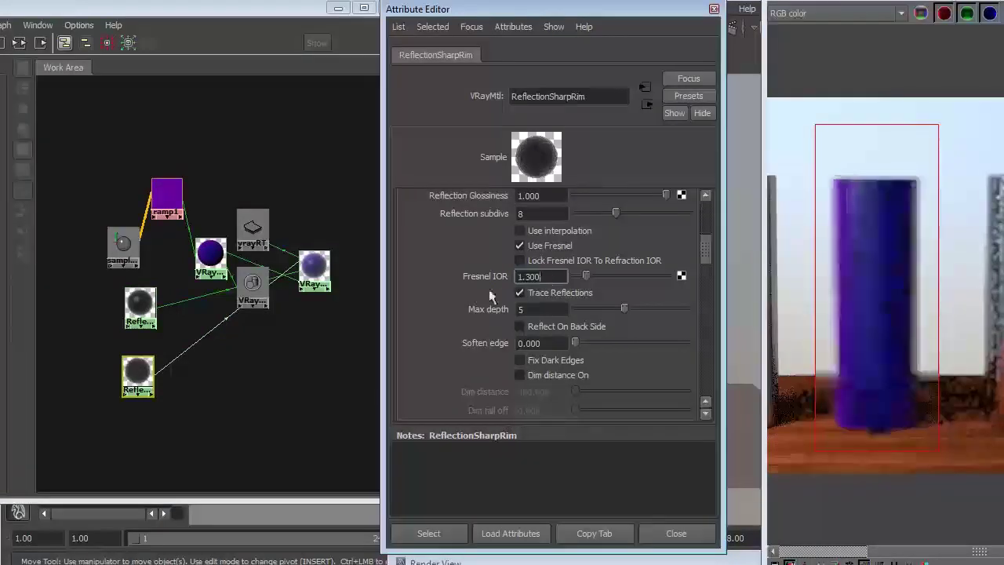
Set ReflectionMain's Fresnel IOR to 1.5, check ReflectionSharpRim's reflection settings, and close the material attributes
{"action": "left_click", "coordinate": [141, 306]}
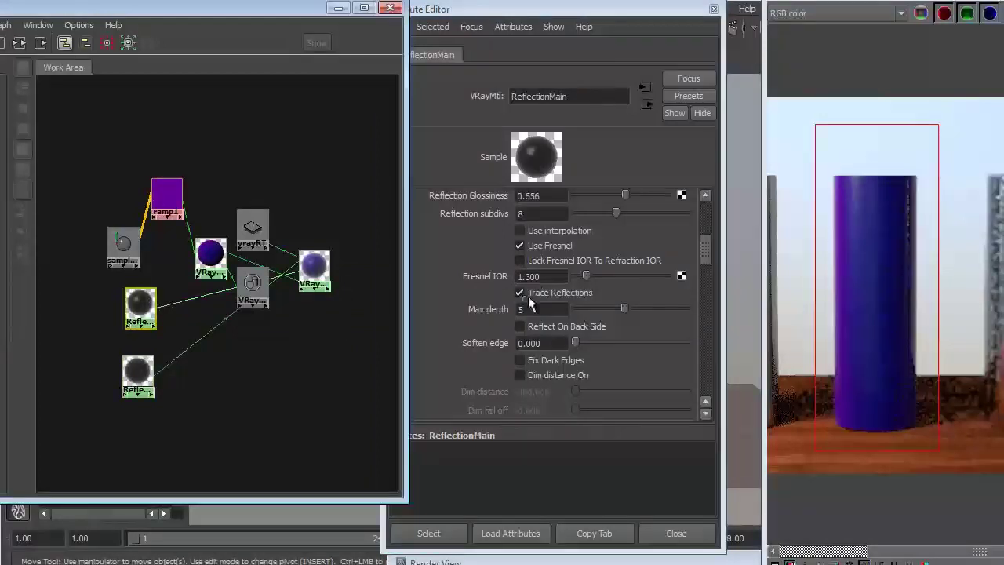
{"action": "type", "text": "5"}
{"action": "key", "text": "Return"}
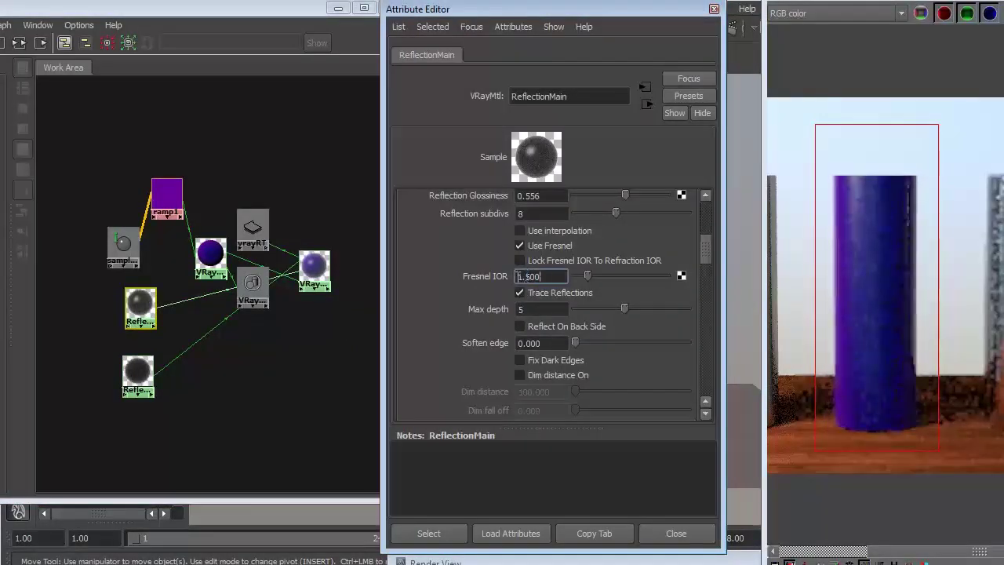
{"action": "left_click", "coordinate": [137, 375]}
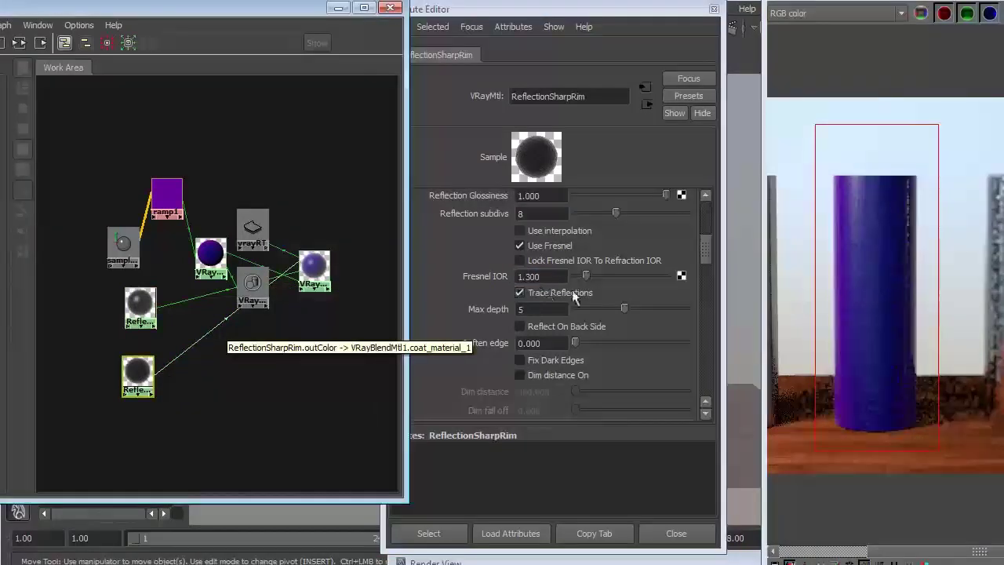
{"action": "scroll", "coordinate": [615, 316], "scroll_direction": "down", "scroll_amount": 2}
{"action": "scroll", "coordinate": [615, 317], "scroll_direction": "up", "scroll_amount": 4}
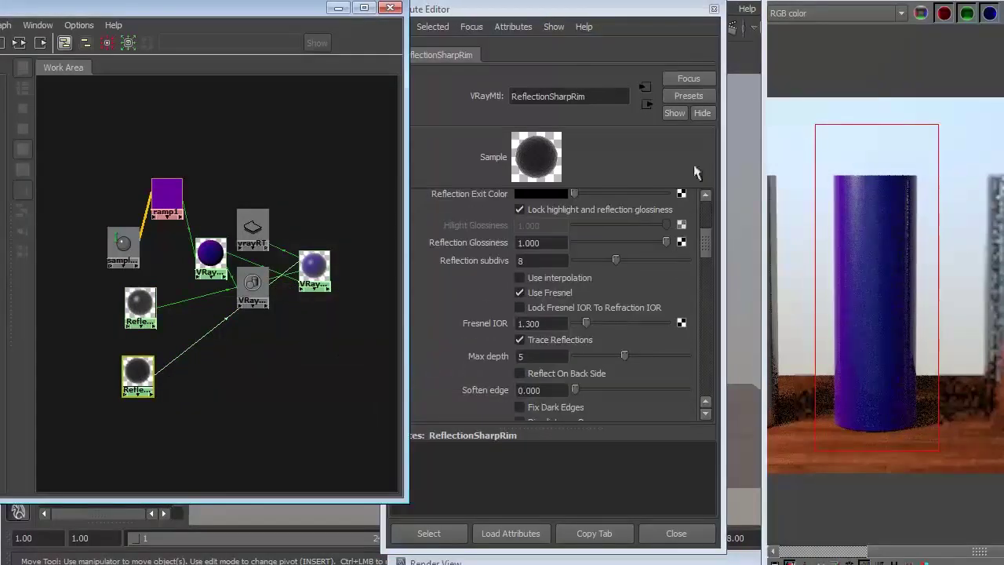
{"action": "left_click", "coordinate": [714, 9]}
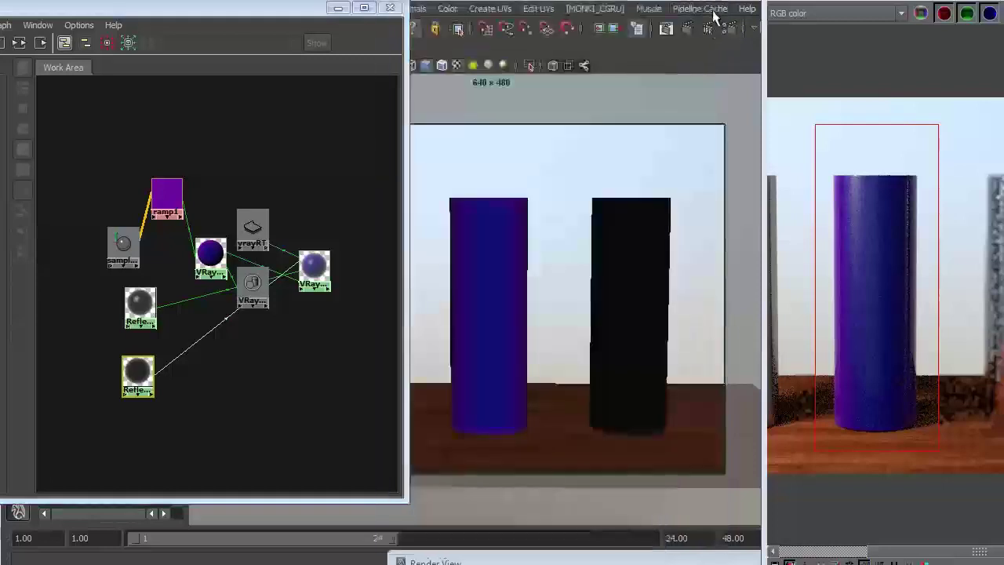
{"action": "left_click", "coordinate": [568, 183]}
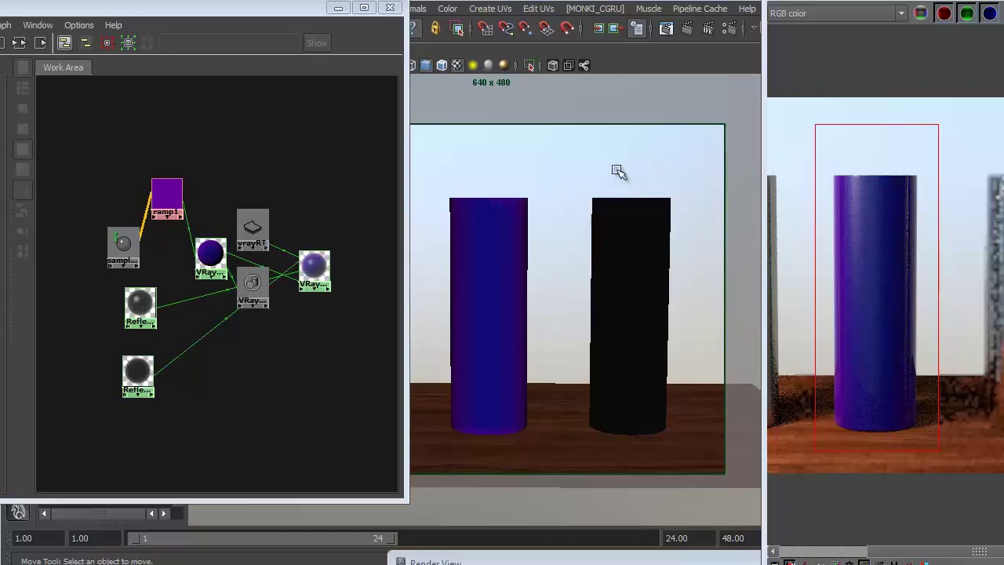
Create a new VRay Mtl node for the black cylinder beside the purple one and restore the previous camera view
{"action": "middle_click_drag", "start_coordinate": [668, 171], "coordinate": [572, 168], "text": "alt"}
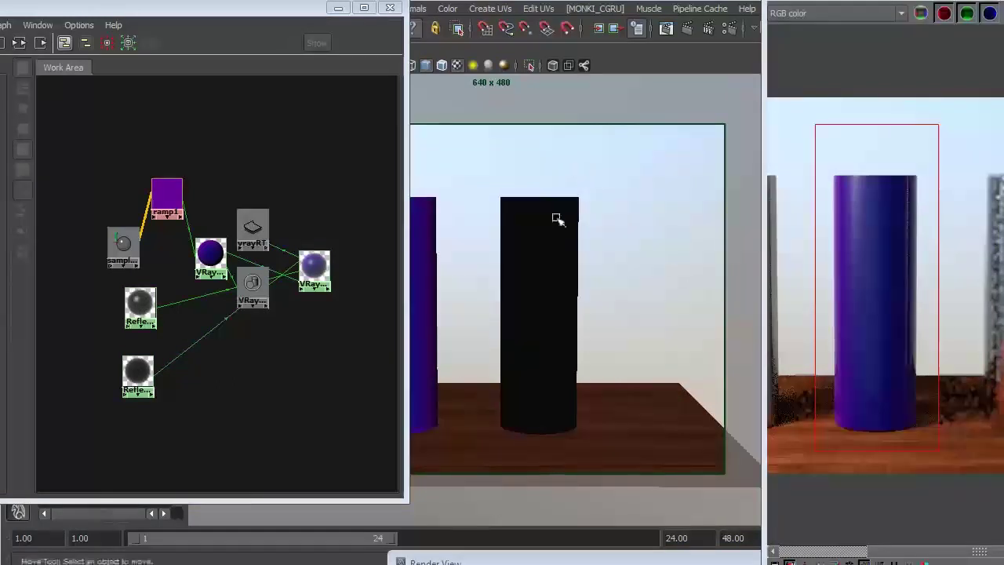
{"action": "left_click", "coordinate": [511, 239]}
{"action": "left_click", "coordinate": [260, 126]}
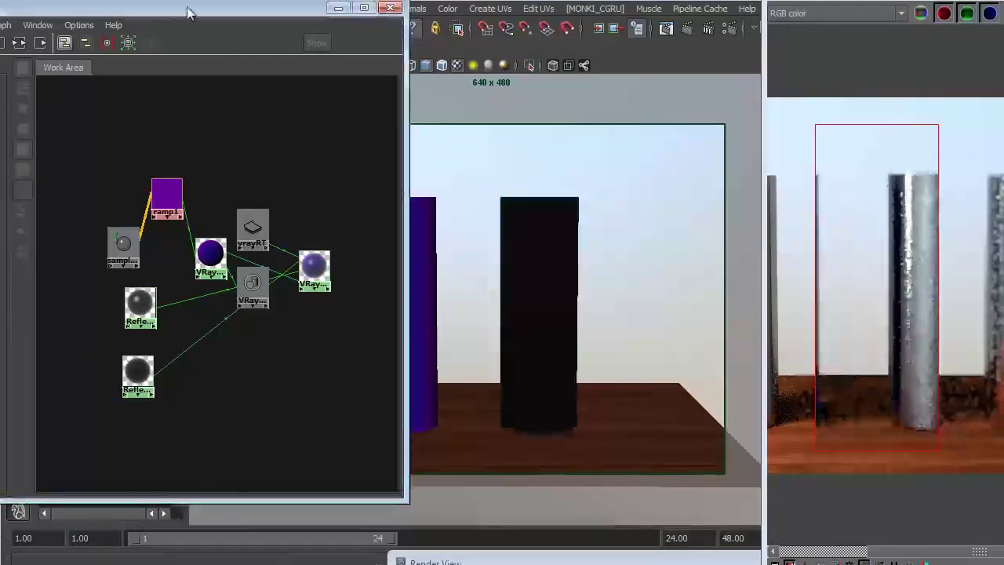
{"action": "left_click_drag", "start_coordinate": [186, 7], "coordinate": [414, 12]}
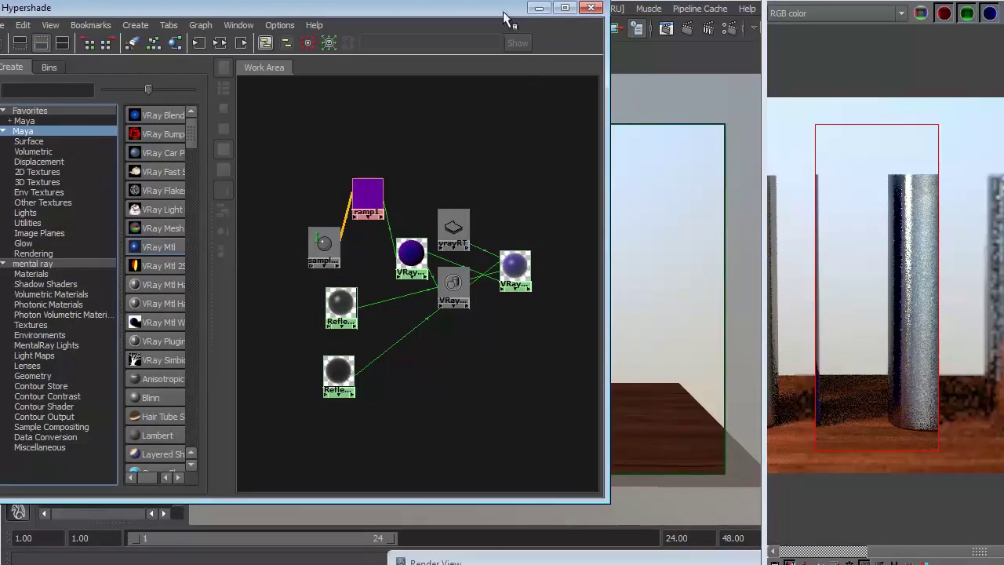
{"action": "left_click_drag", "start_coordinate": [452, 16], "coordinate": [197, 15]}
{"action": "left_click", "coordinate": [569, 160]}
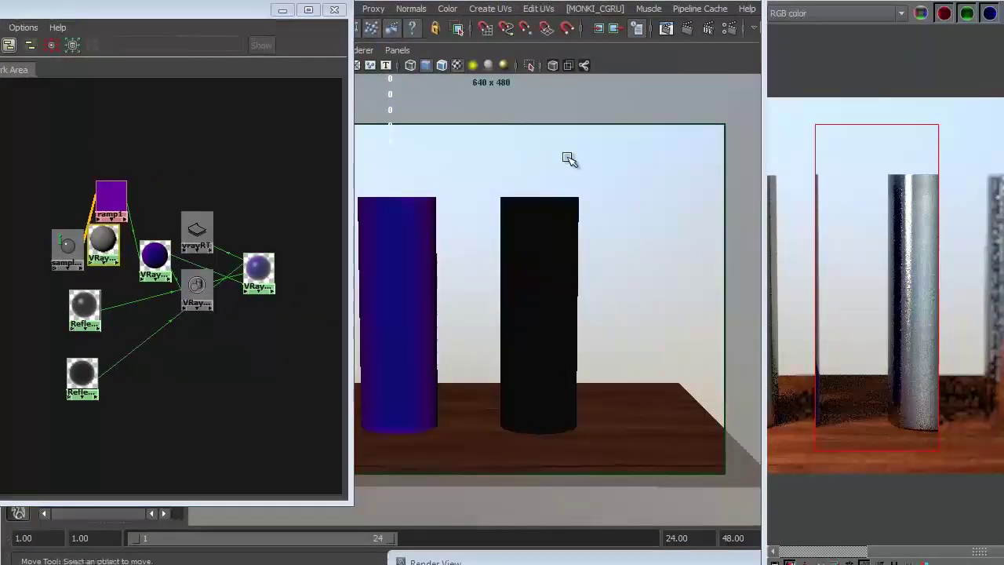
{"action": "key", "text": "bracketleft"}
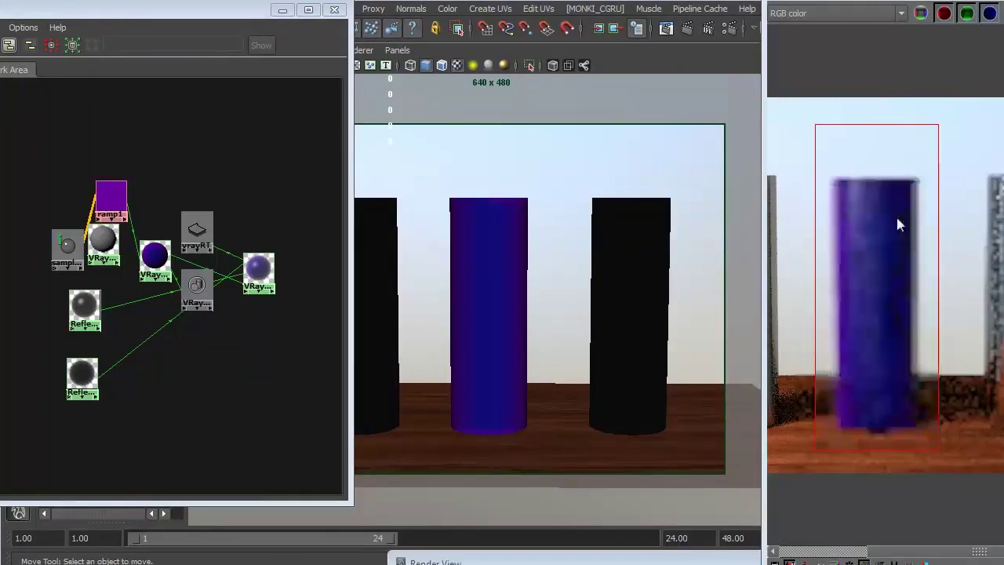
Move the render region onto the silver cylinder and keep that cylinder in view in the V-Ray frame buffer
{"action": "left_click_drag", "start_coordinate": [932, 4], "coordinate": [755, 4]}
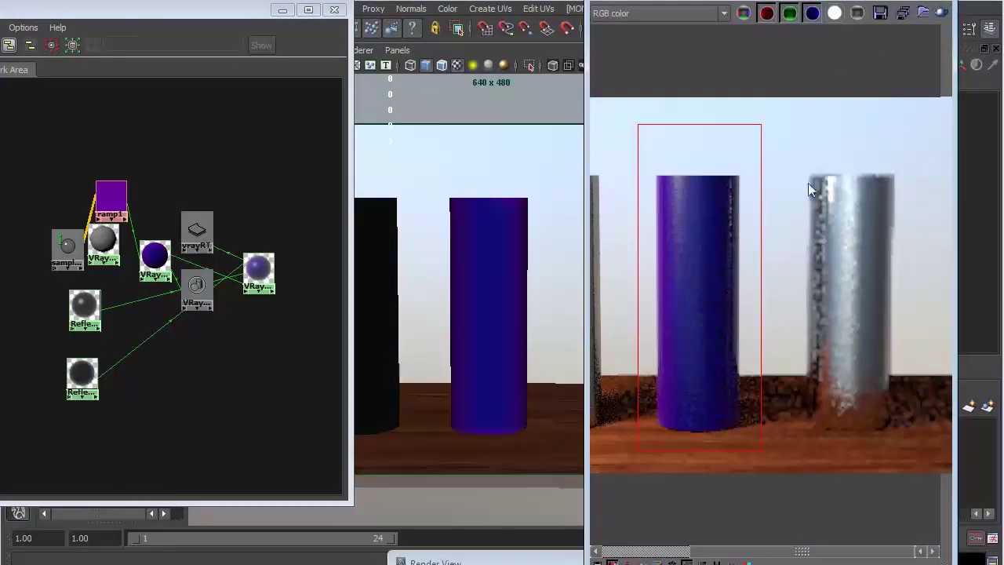
{"action": "left_click_drag", "start_coordinate": [779, 150], "coordinate": [916, 455]}
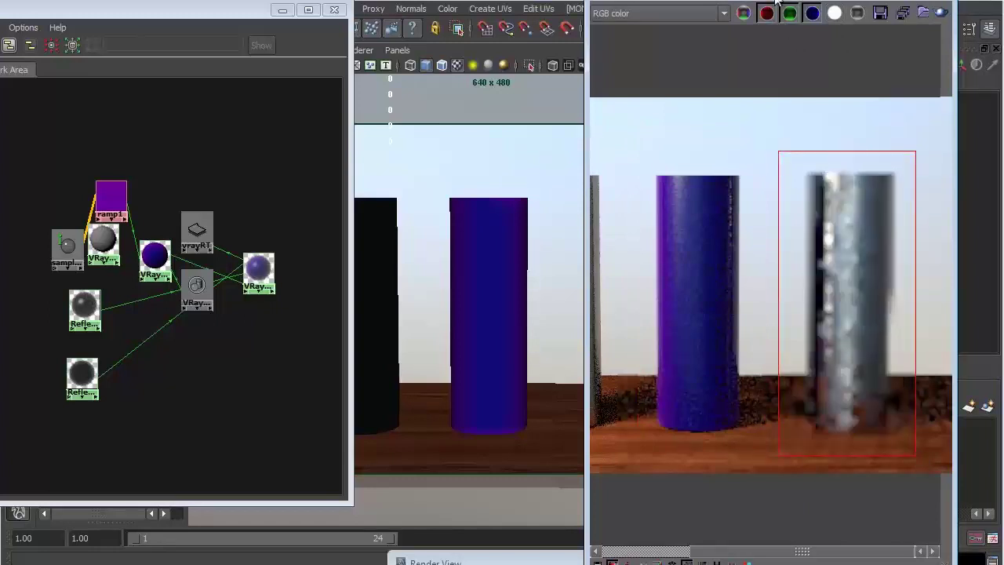
{"action": "left_click_drag", "start_coordinate": [777, 3], "coordinate": [892, 5]}
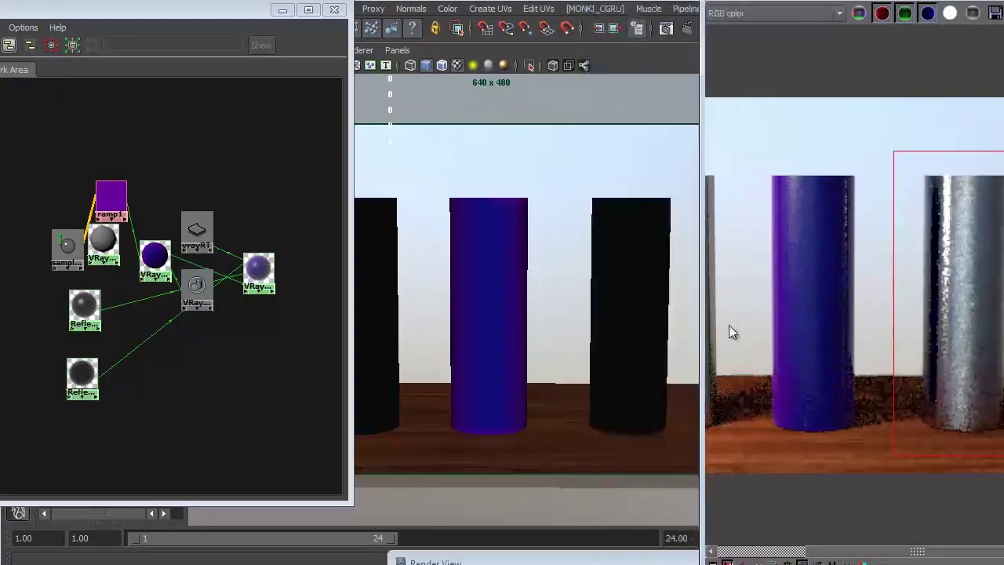
{"action": "left_click_drag", "start_coordinate": [704, 379], "coordinate": [829, 393]}
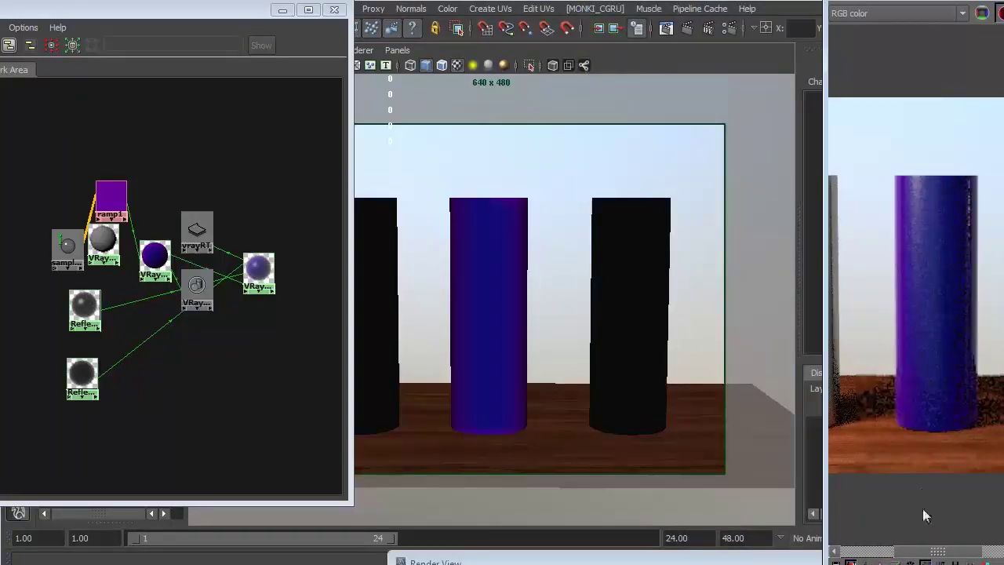
{"action": "left_click_drag", "start_coordinate": [947, 555], "coordinate": [990, 555]}
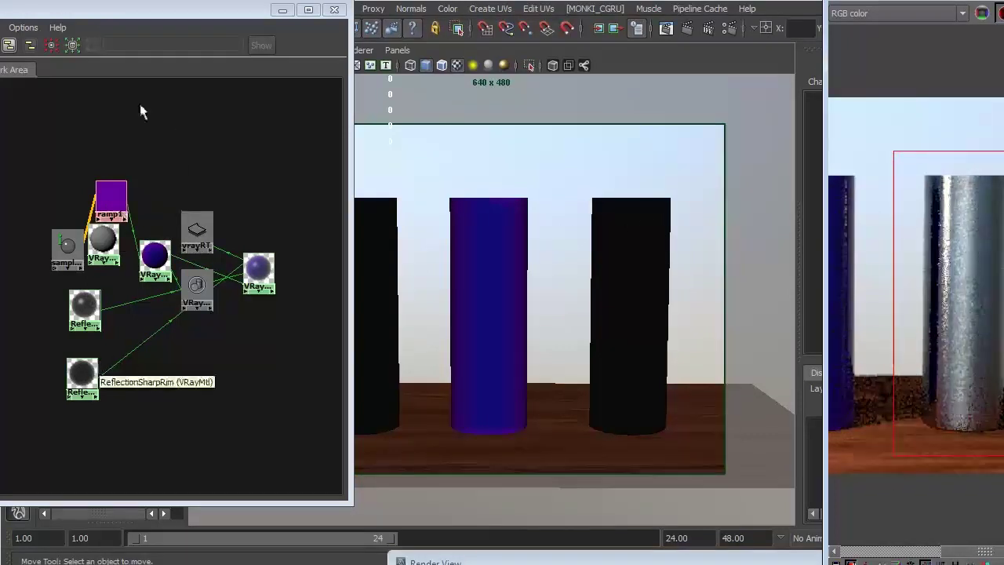
Place the new VRayMtl8 node below the blend network and assign it to the black cylinder beside the purple one
{"action": "left_click_drag", "start_coordinate": [138, 18], "coordinate": [352, 35]}
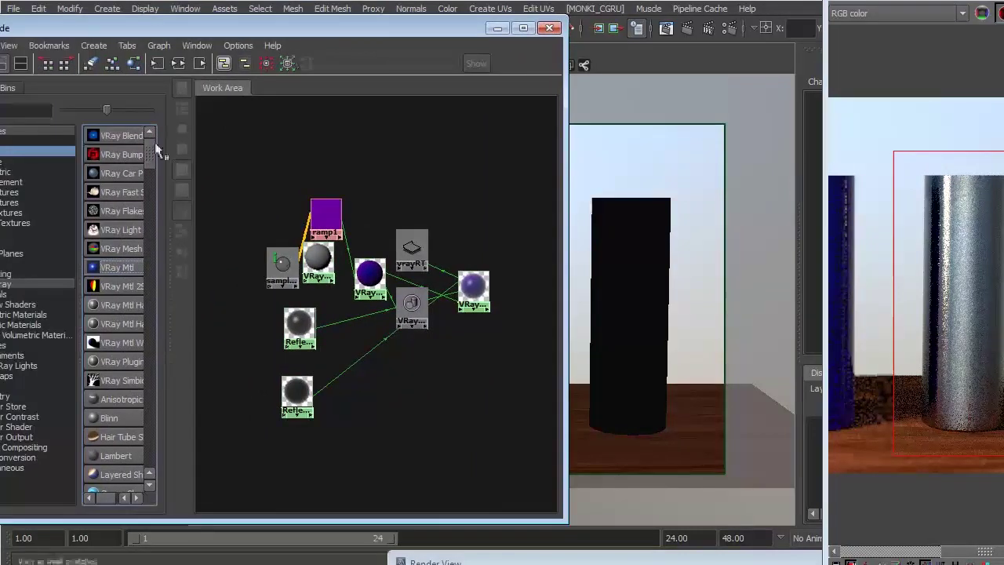
{"action": "left_click_drag", "start_coordinate": [317, 262], "coordinate": [469, 409]}
{"action": "left_click", "coordinate": [639, 287]}
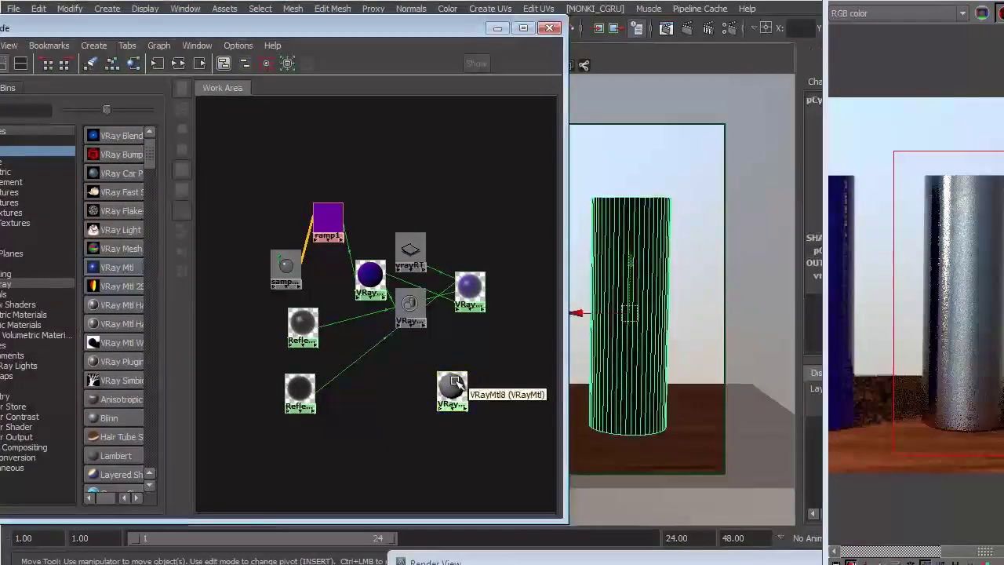
{"action": "right_click_drag", "start_coordinate": [456, 383], "coordinate": [455, 346]}
{"action": "left_click", "coordinate": [456, 403]}
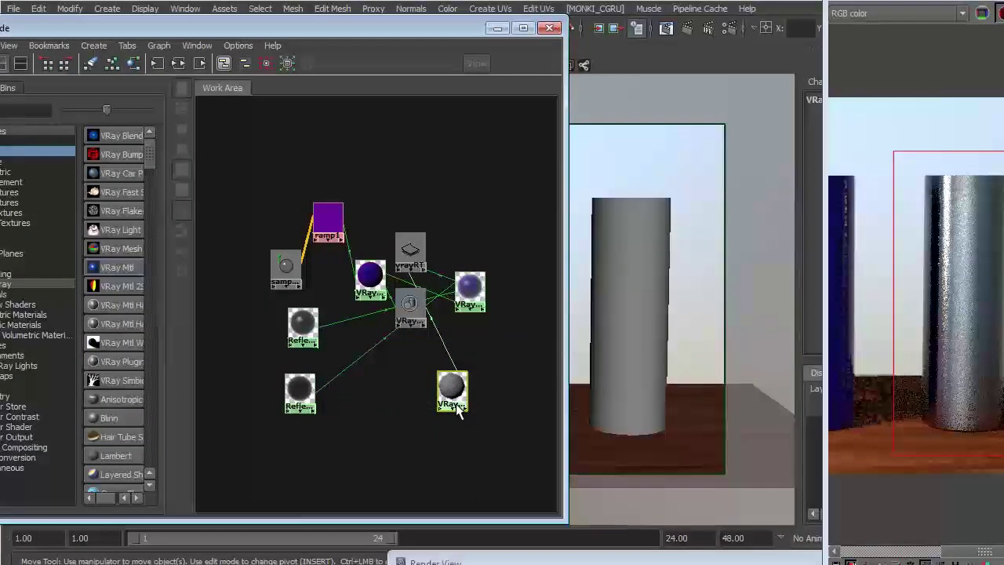
Map a File texture node to the Diffuse Color of VRayMtl8
{"action": "double_click", "coordinate": [456, 400]}
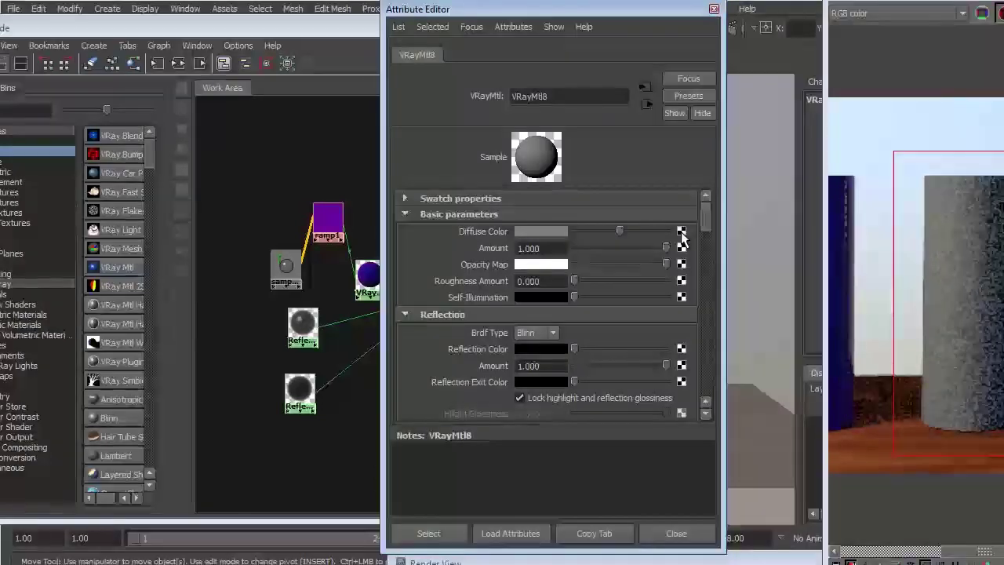
{"action": "left_click", "coordinate": [681, 232]}
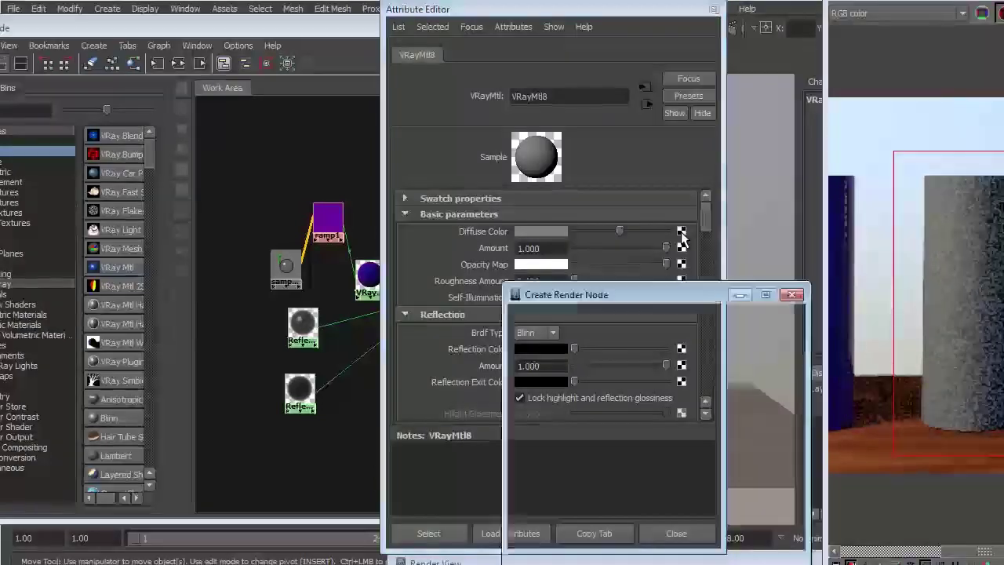
{"action": "left_click", "coordinate": [675, 510]}
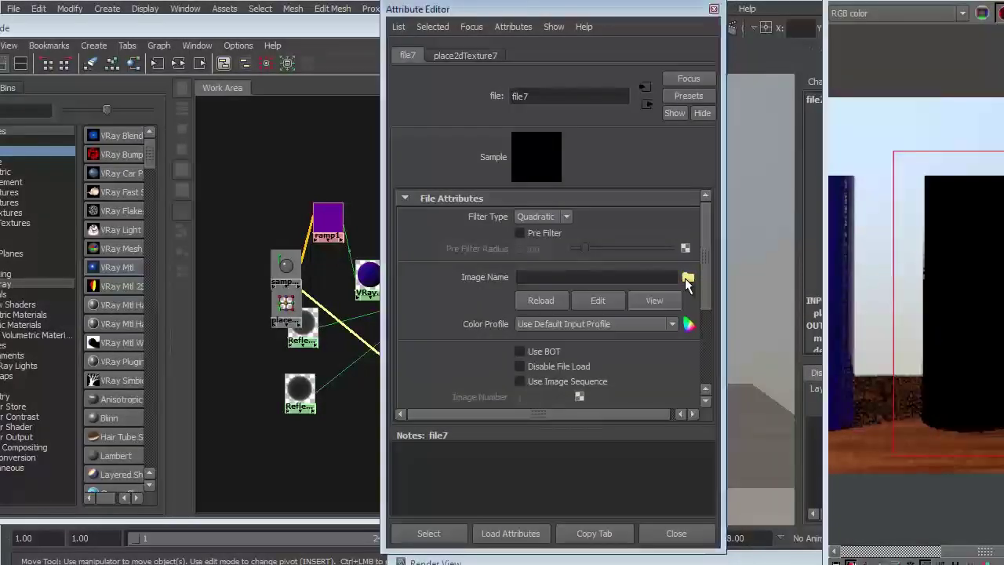
Preview the images in the sourceimages folder and load mask.jpg as the image of the file7 texture
{"action": "left_click", "coordinate": [688, 278]}
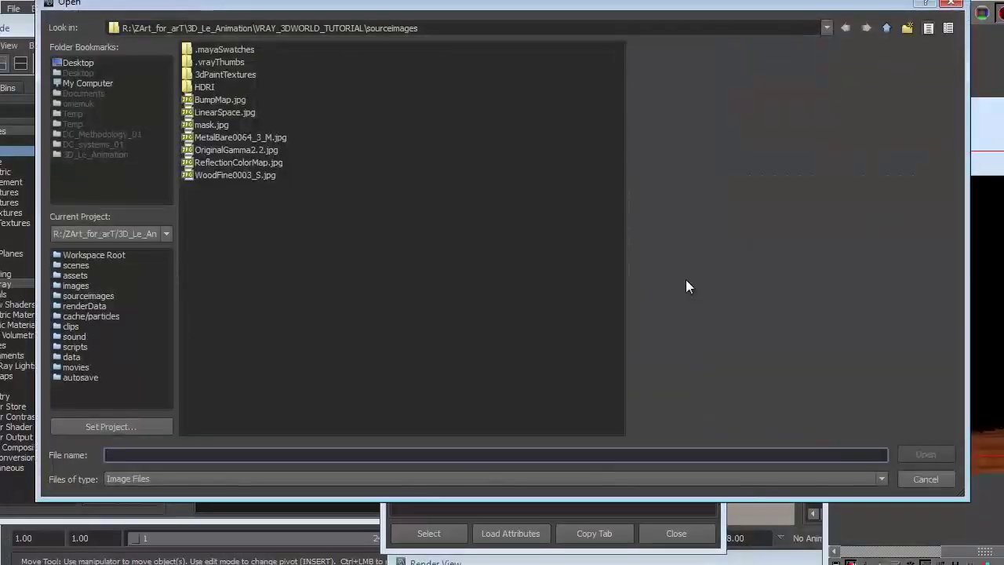
{"action": "left_click", "coordinate": [226, 113]}
{"action": "left_click", "coordinate": [225, 98]}
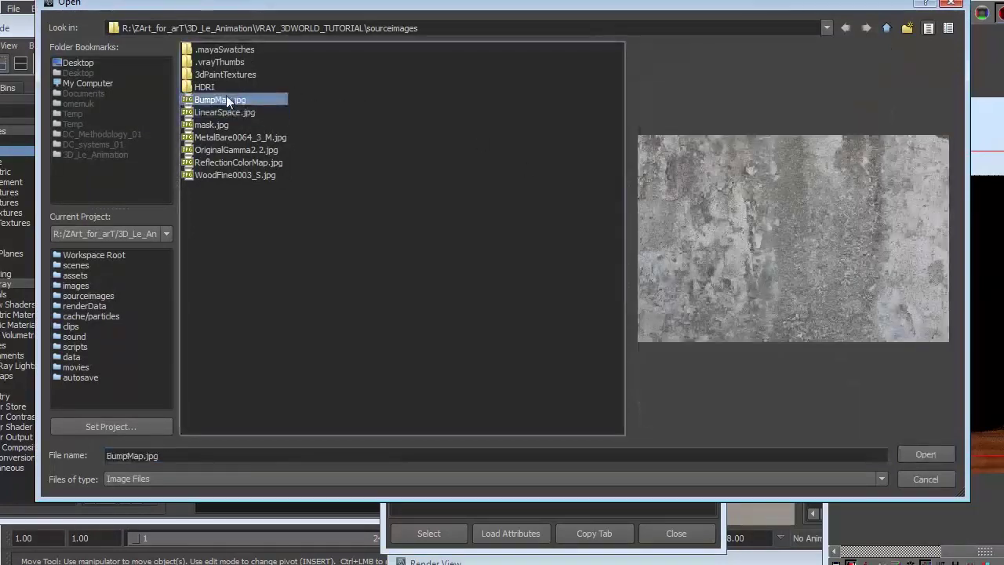
{"action": "left_click", "coordinate": [209, 88]}
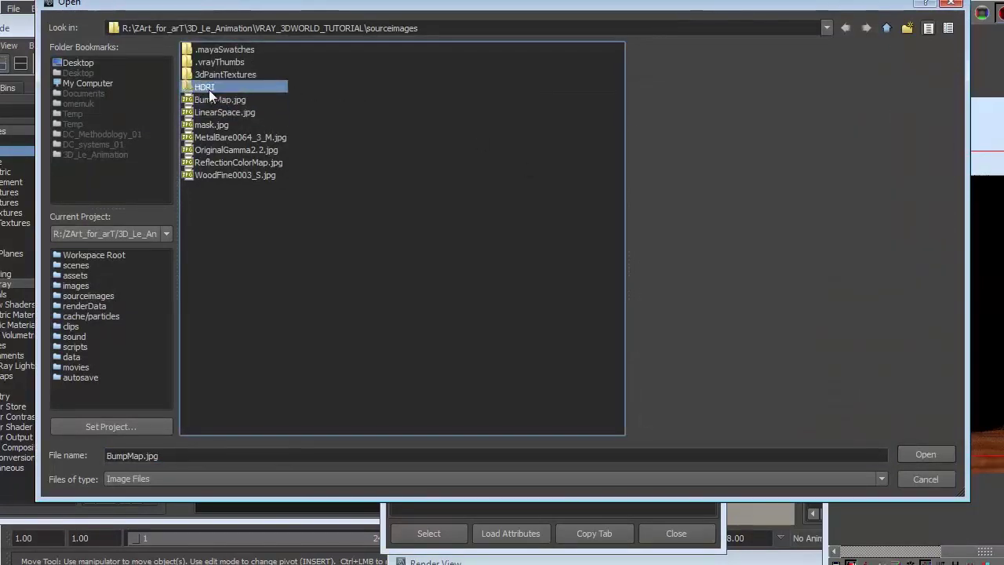
{"action": "left_click", "coordinate": [214, 142]}
{"action": "left_click", "coordinate": [215, 150]}
{"action": "left_click", "coordinate": [214, 164]}
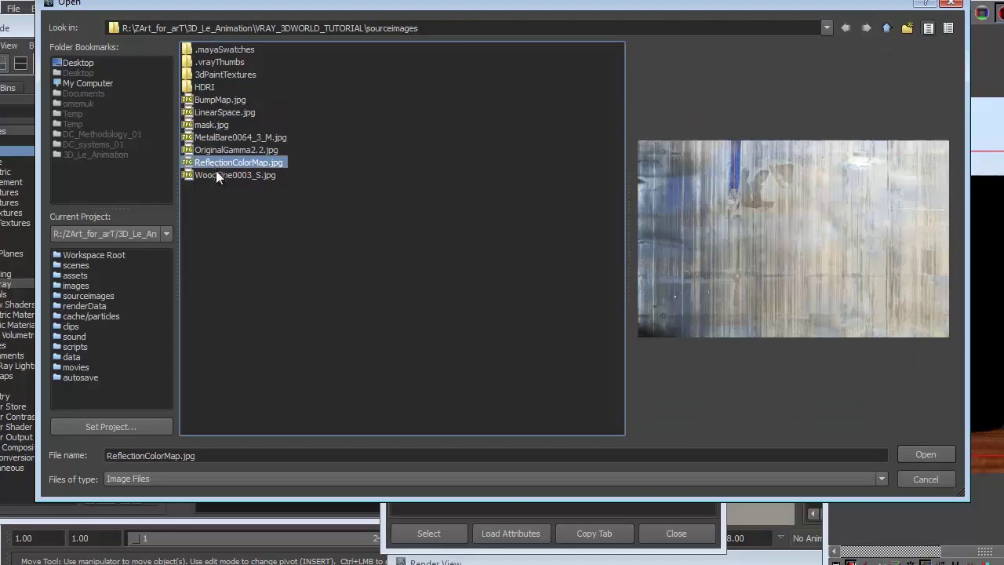
{"action": "left_click", "coordinate": [216, 172]}
{"action": "left_click", "coordinate": [211, 113]}
{"action": "left_click", "coordinate": [213, 124]}
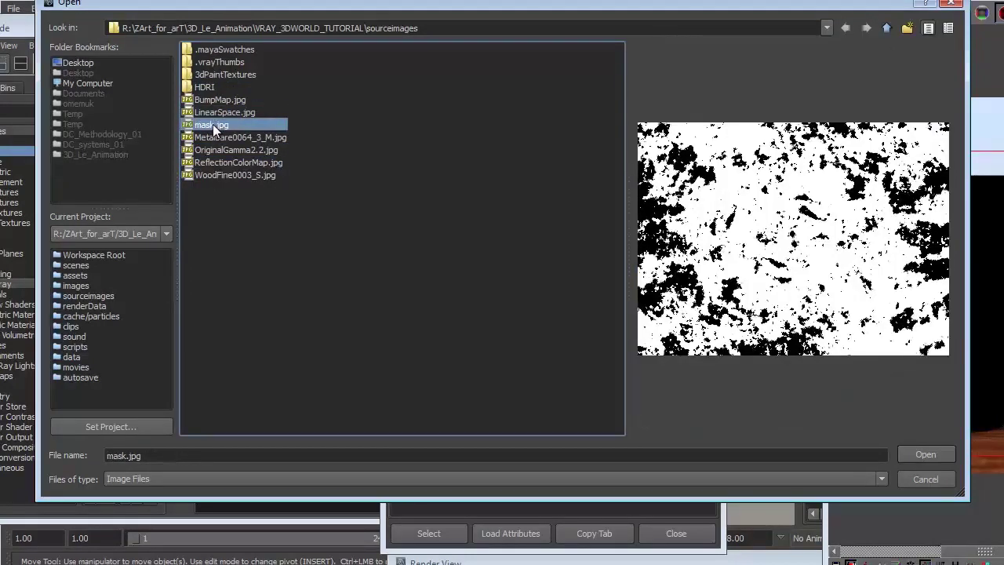
{"action": "left_click", "coordinate": [922, 455]}
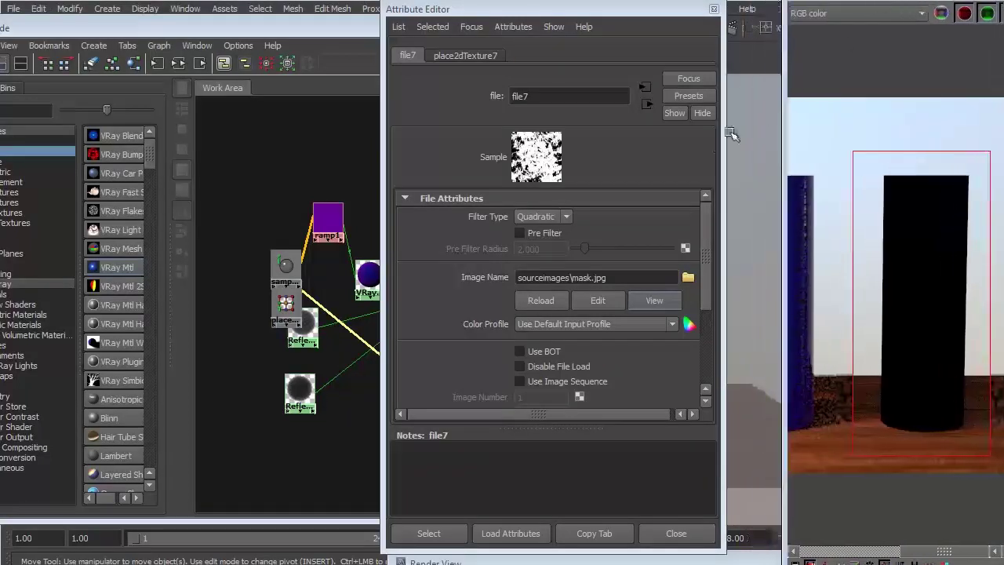
Open the 2D placement attributes of file7, clear the view of the cylinder, and set Repeat UV to 5 and 5
{"action": "left_click", "coordinate": [461, 56]}
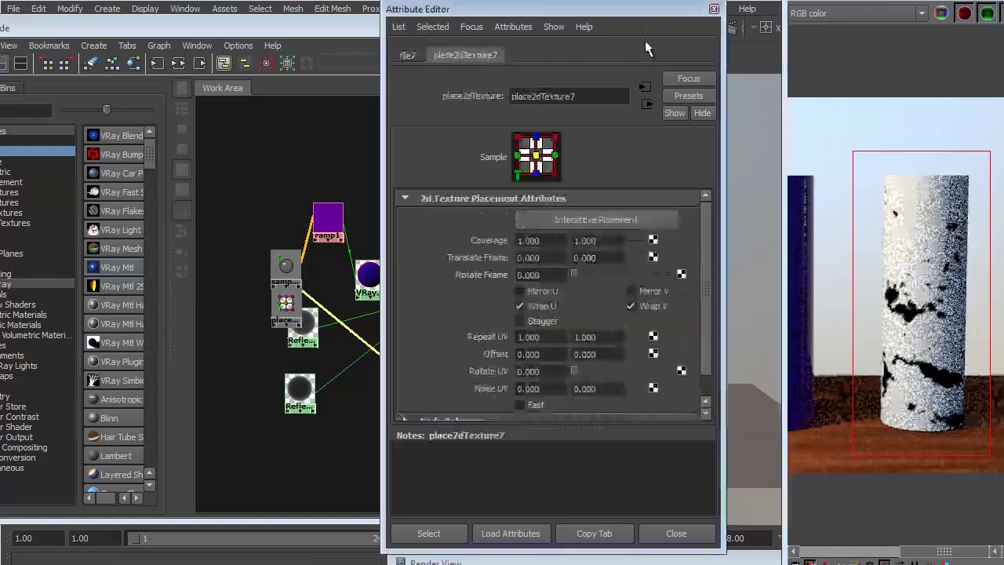
{"action": "left_click_drag", "start_coordinate": [632, 10], "coordinate": [460, 11]}
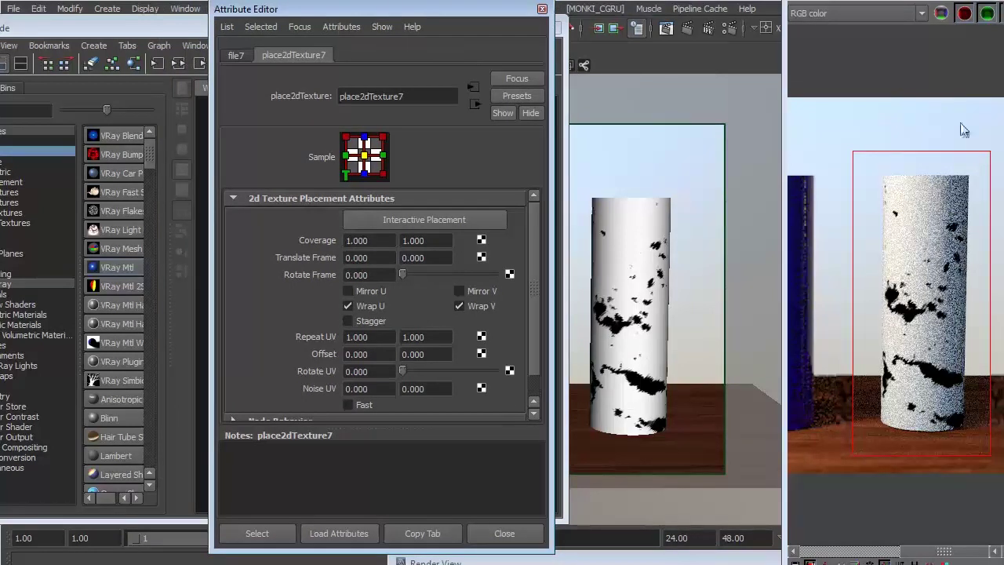
{"action": "left_click_drag", "start_coordinate": [390, 333], "coordinate": [343, 336]}
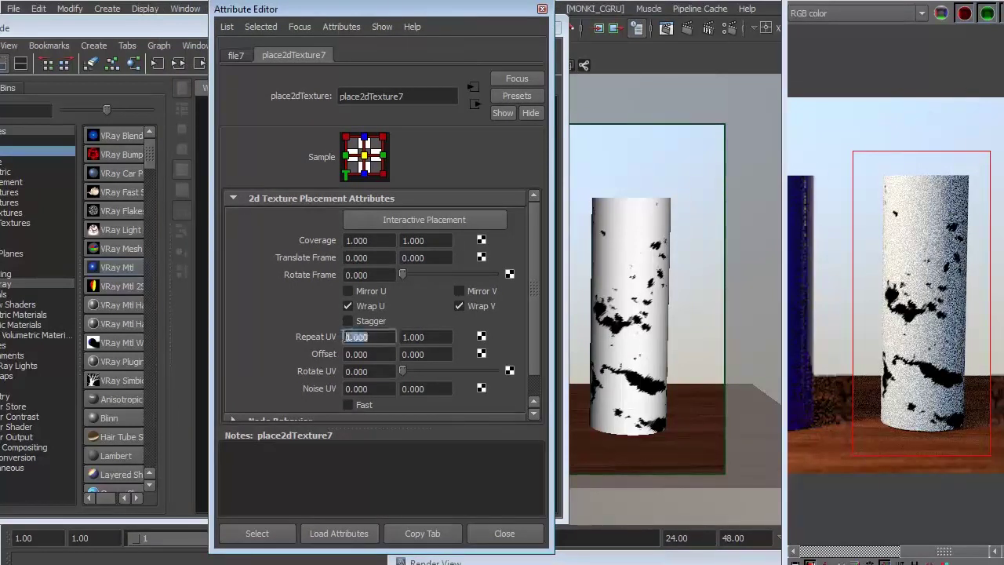
{"action": "type", "text": "5"}
{"action": "key", "text": "Return"}
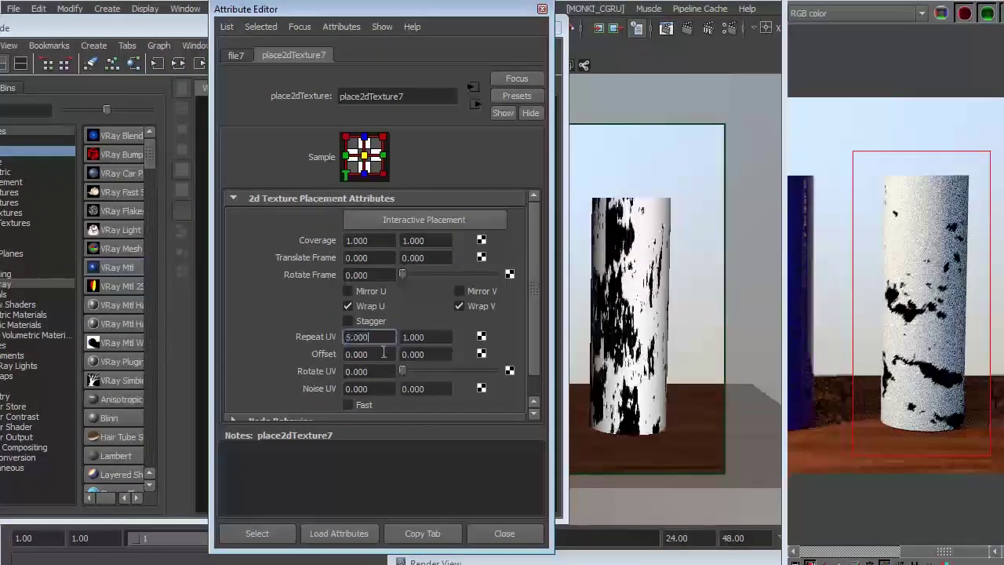
{"action": "key", "text": "Tab"}
{"action": "type", "text": "5"}
{"action": "key", "text": "Return"}
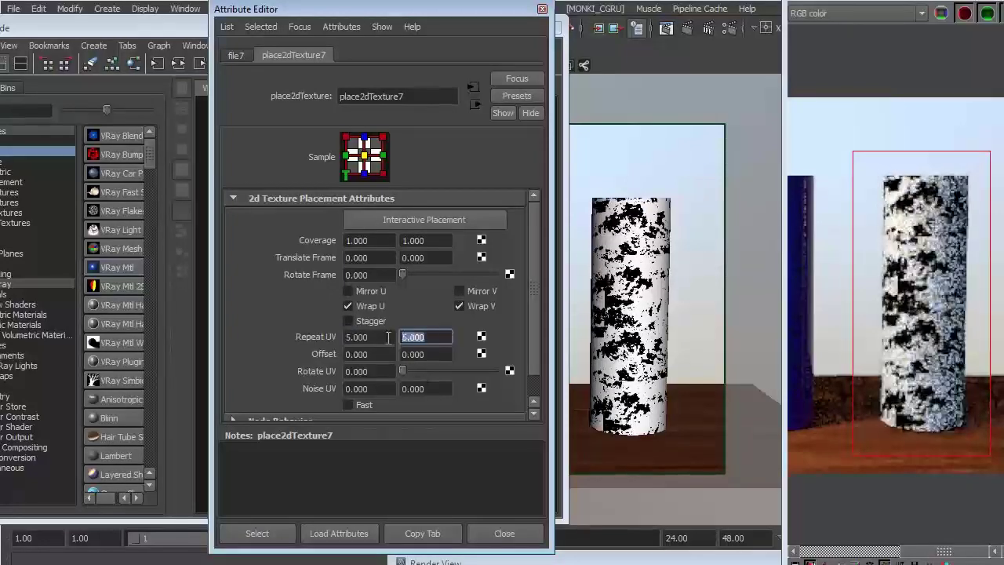
{"action": "key", "text": "Return"}
Set the mask placement's Repeat UV to 2 and 2 and its Rotate UV to about 33.8
{"action": "double_click", "coordinate": [357, 337]}
{"action": "type", "text": "2"}
{"action": "key", "text": "Return"}
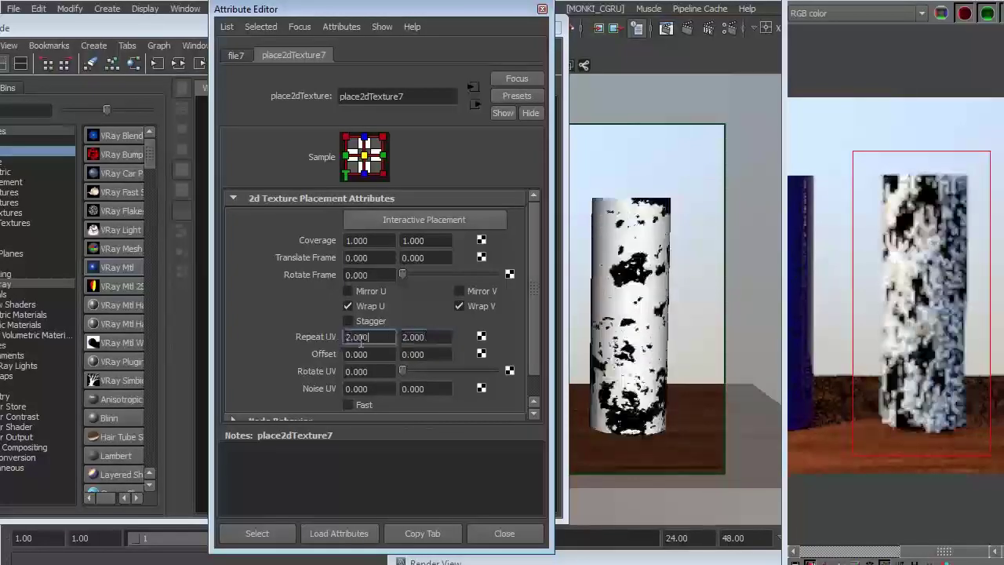
{"action": "left_click_drag", "start_coordinate": [403, 372], "coordinate": [410, 371]}
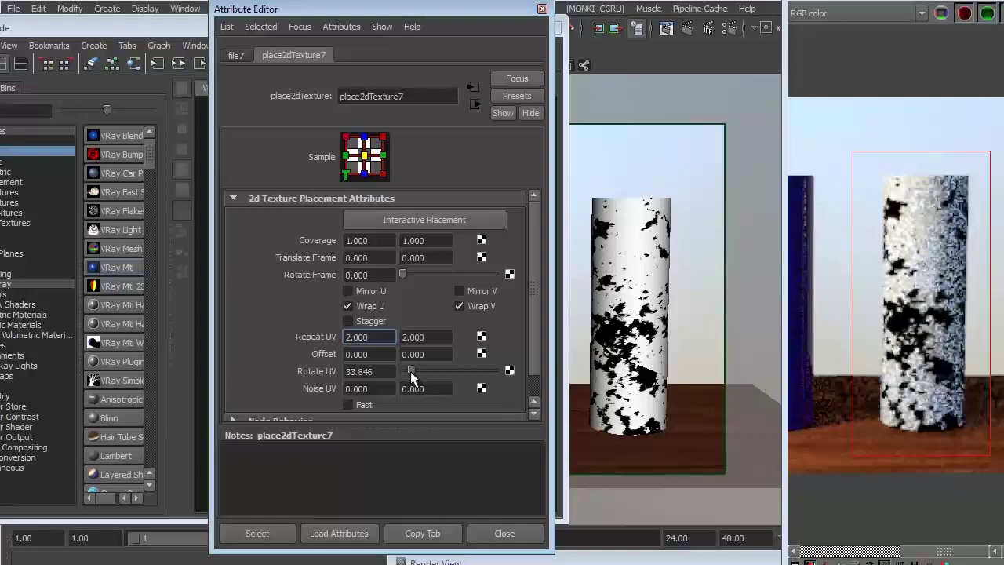
Set the second Repeat UV value of the mask placement to 3 and Rotate UV to about 52.3
{"action": "double_click", "coordinate": [410, 338]}
{"action": "type", "text": "3"}
{"action": "key", "text": "Return"}
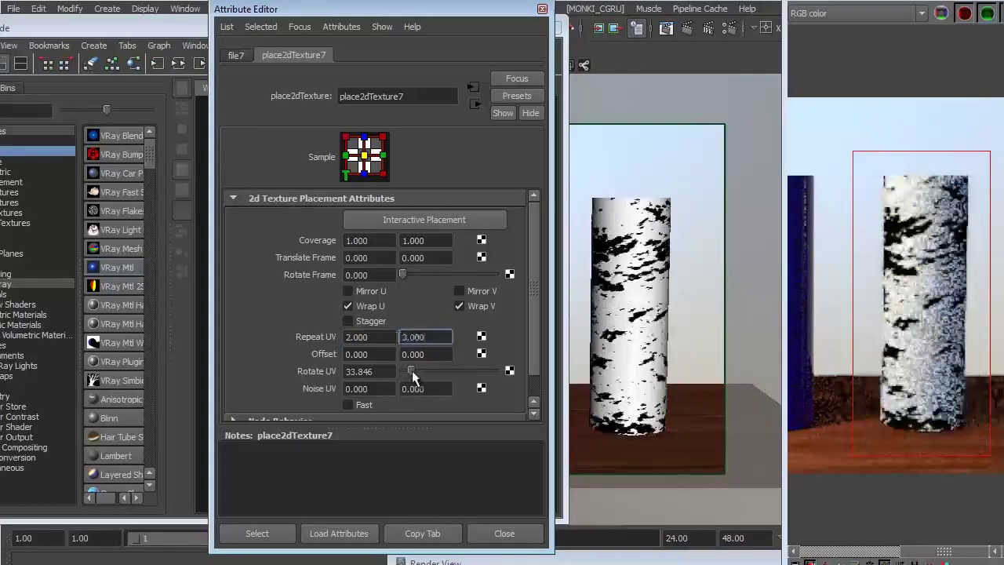
{"action": "left_click_drag", "start_coordinate": [412, 371], "coordinate": [416, 368]}
Try first Repeat UV values of 1 and 4 on the mask placement, then set Repeat UV to 2 and 1
{"action": "left_click_drag", "start_coordinate": [378, 337], "coordinate": [336, 337]}
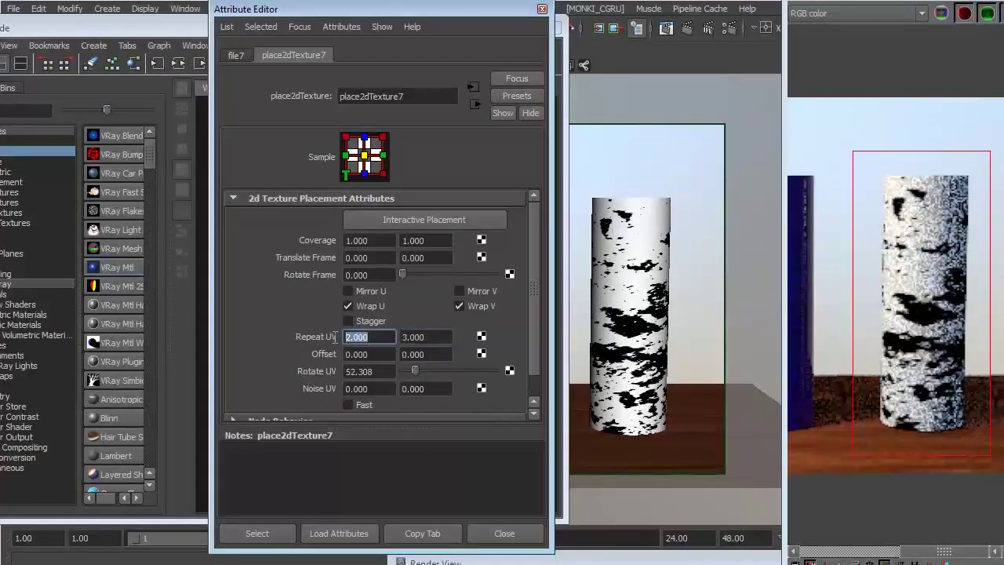
{"action": "type", "text": "1"}
{"action": "key", "text": "Return"}
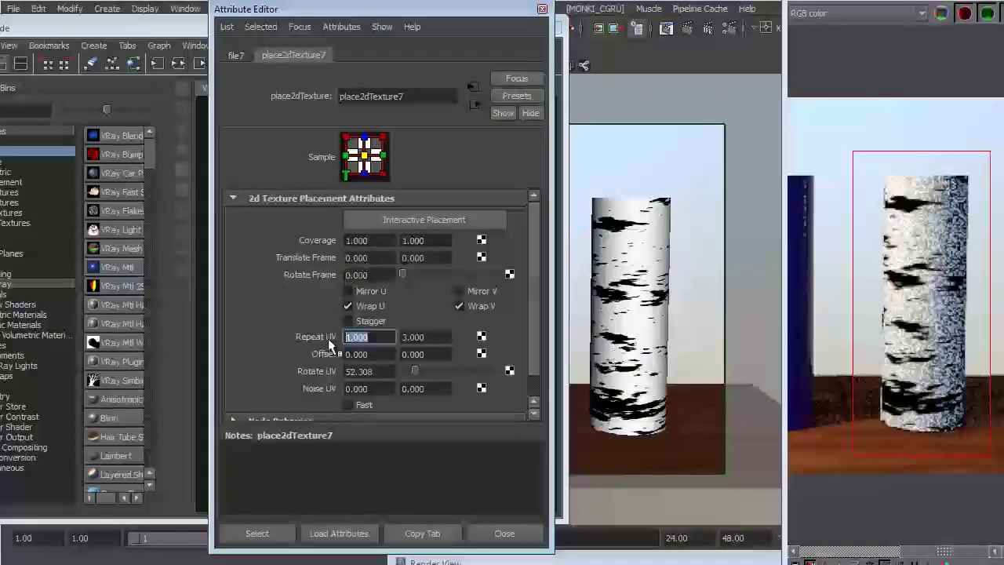
{"action": "type", "text": "4"}
{"action": "key", "text": "Return"}
{"action": "left_click_drag", "start_coordinate": [411, 339], "coordinate": [324, 330]}
{"action": "type", "text": "1"}
{"action": "key", "text": "Return"}
{"action": "type", "text": "2"}
{"action": "key", "text": "Return"}
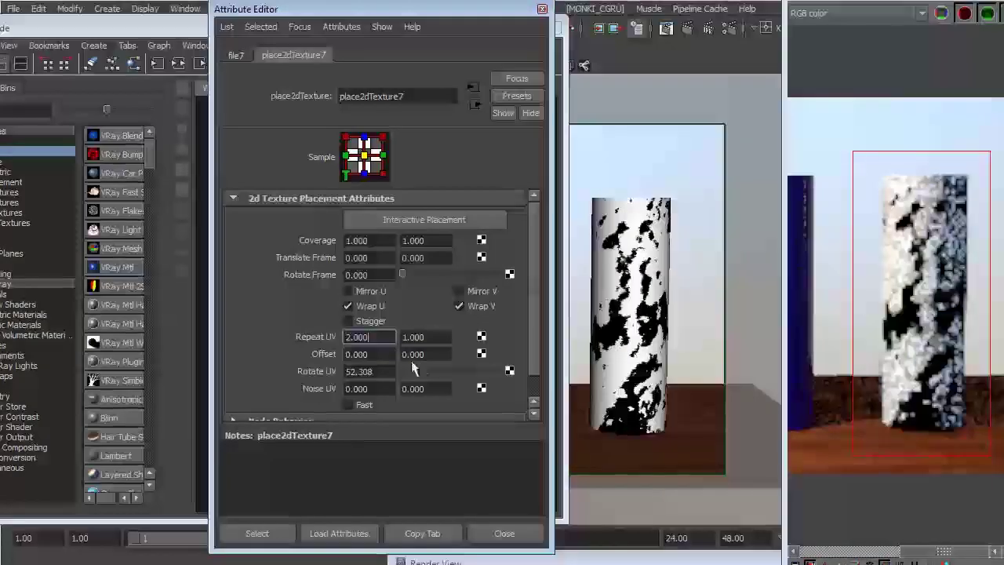
Set the mask placement's Repeat UV to 3 and 1.5
{"action": "left_click_drag", "start_coordinate": [370, 336], "coordinate": [345, 336]}
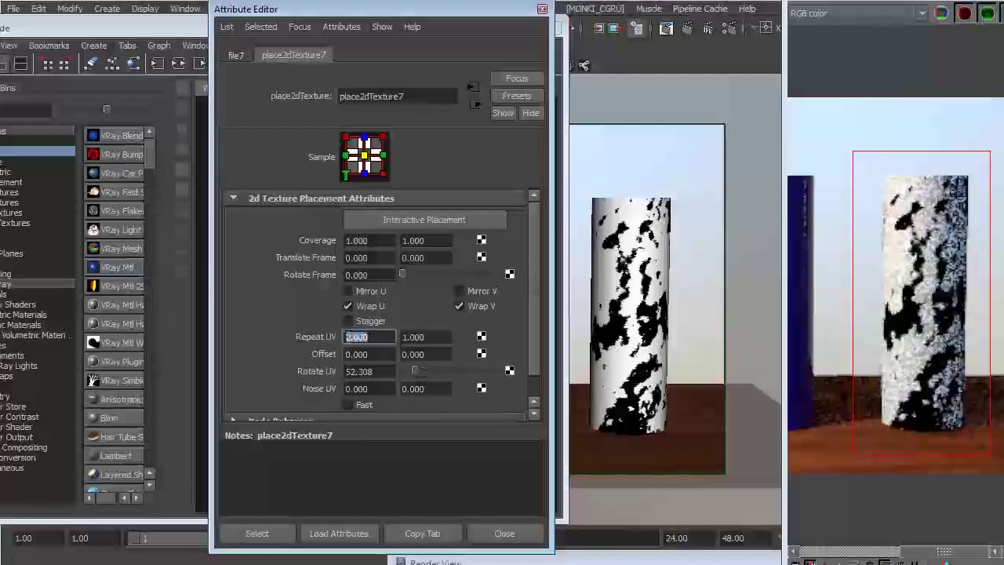
{"action": "type", "text": "3"}
{"action": "key", "text": "Return"}
{"action": "left_click_drag", "start_coordinate": [431, 337], "coordinate": [401, 336]}
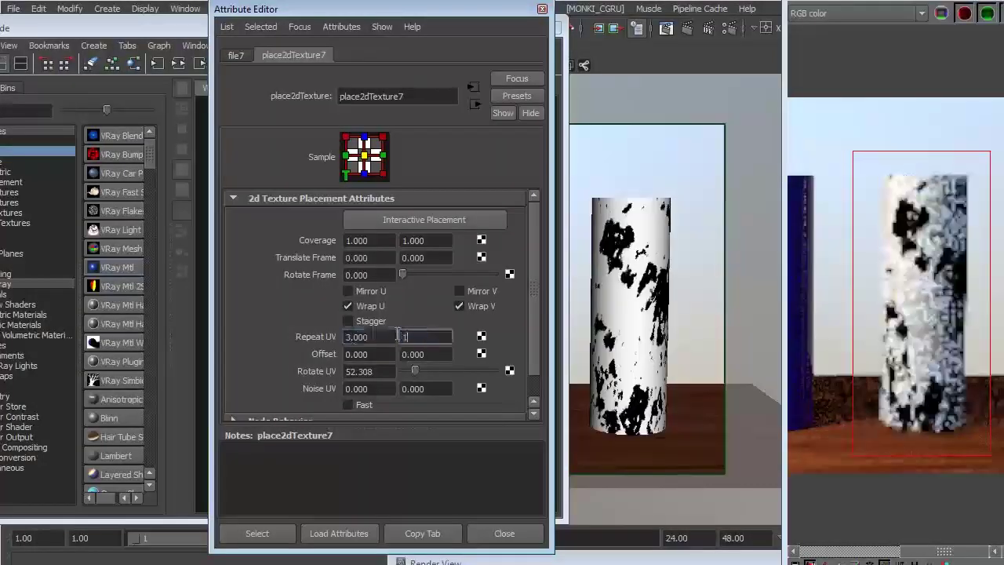
{"action": "type", "text": "1.5"}
{"action": "key", "text": "Return"}
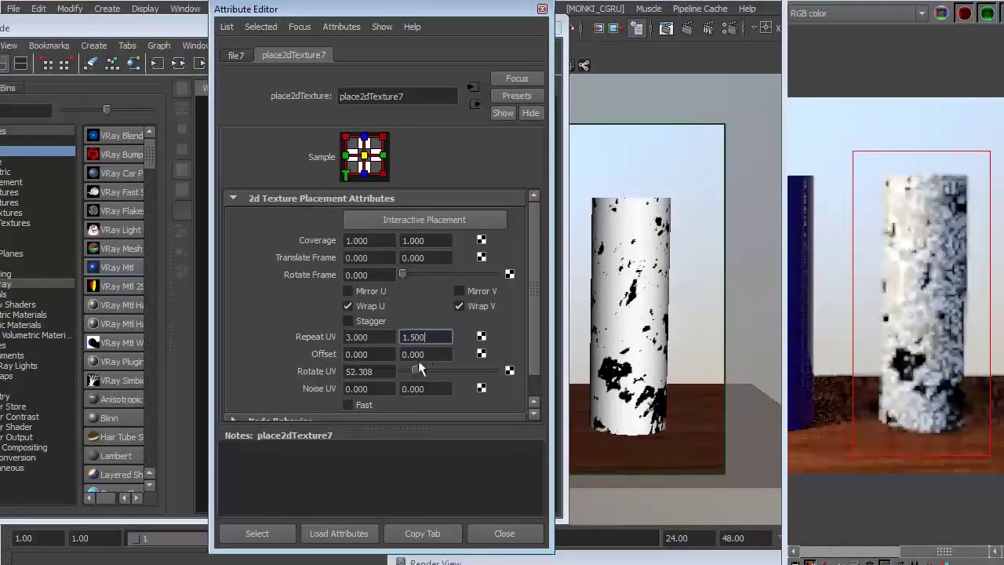
Set the mask placement's Rotate UV to about 116.9 and its first Offset value to 10
{"action": "left_click_drag", "start_coordinate": [415, 371], "coordinate": [425, 369]}
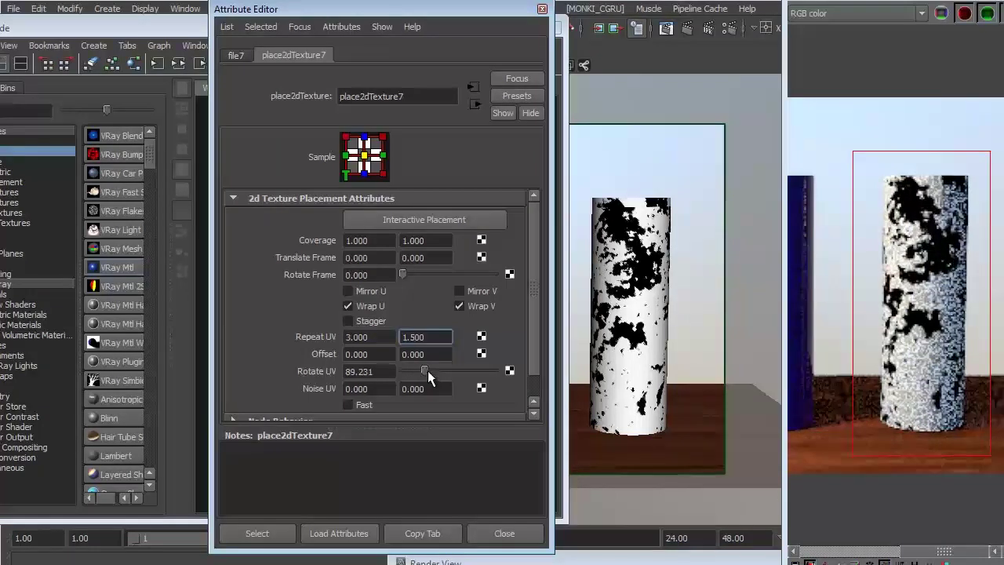
{"action": "mouse_move", "coordinate": [428, 370]}
{"action": "left_mouse_down"}
{"action": "mouse_move", "coordinate": [442, 373]}
{"action": "mouse_move", "coordinate": [432, 375]}
{"action": "left_mouse_up"}
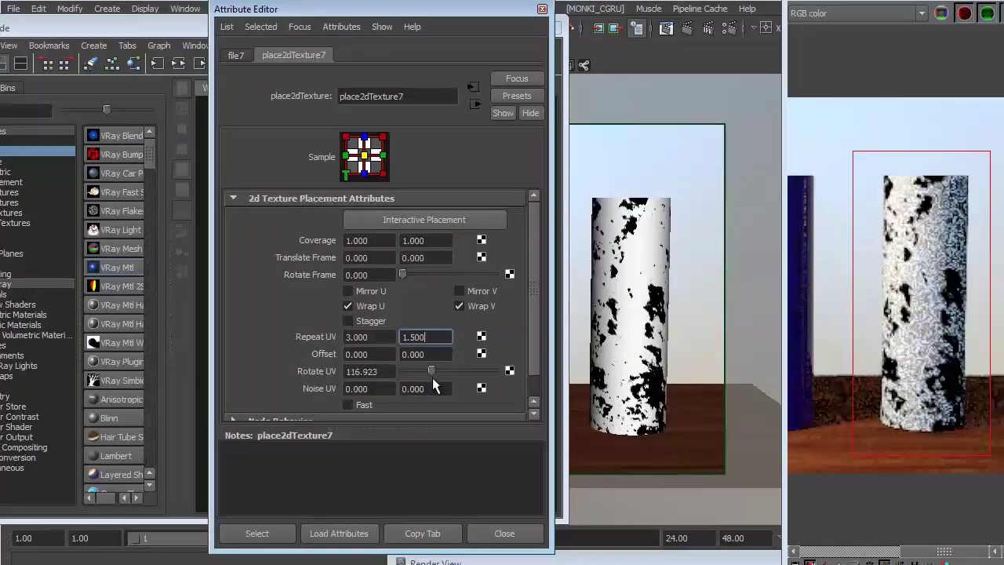
{"action": "left_click_drag", "start_coordinate": [374, 356], "coordinate": [339, 355]}
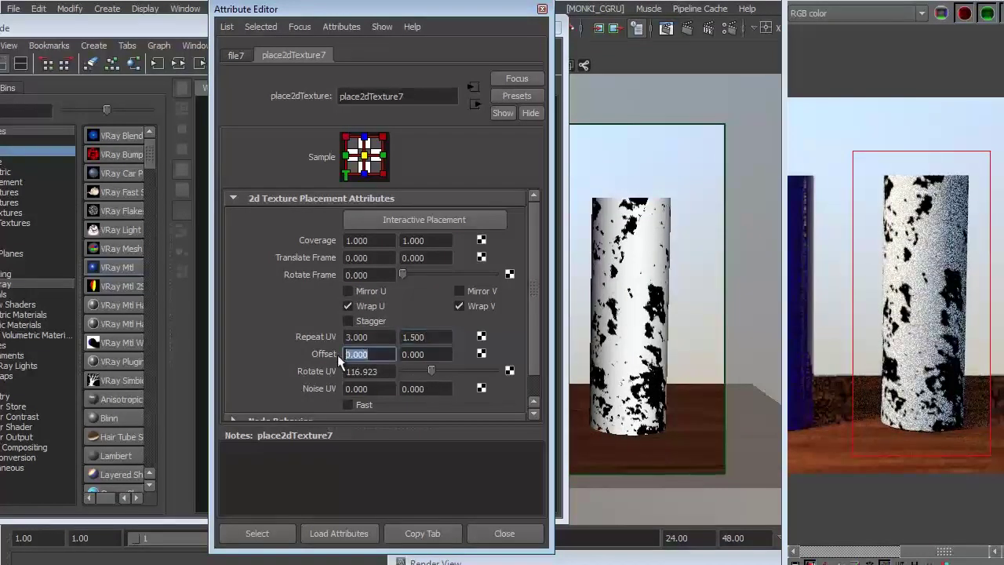
{"action": "type", "text": "10"}
{"action": "key", "text": "Return"}
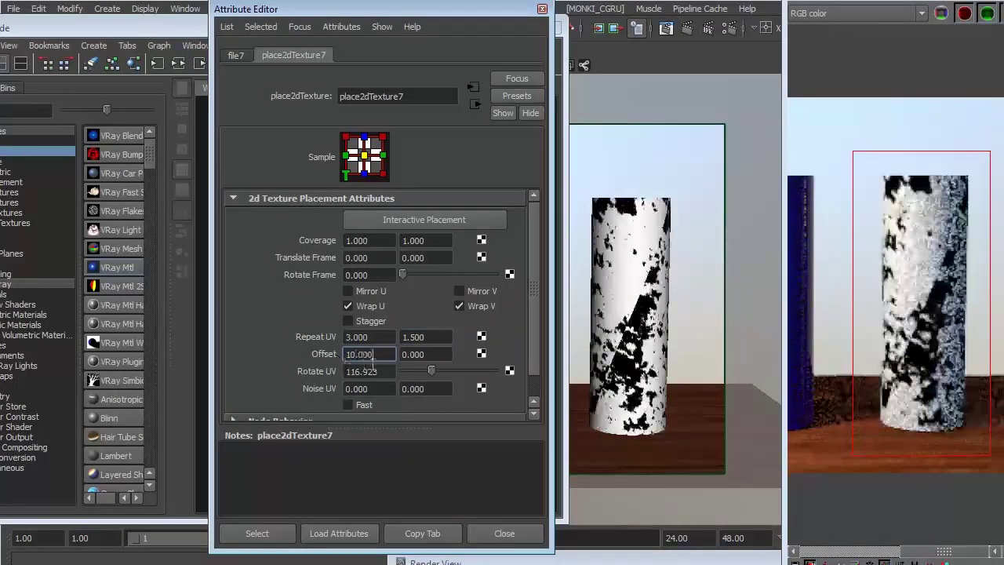
Try slightly larger Rotate UV angles on the mask placement, then set Rotate UV to 120
{"action": "left_click", "coordinate": [438, 369]}
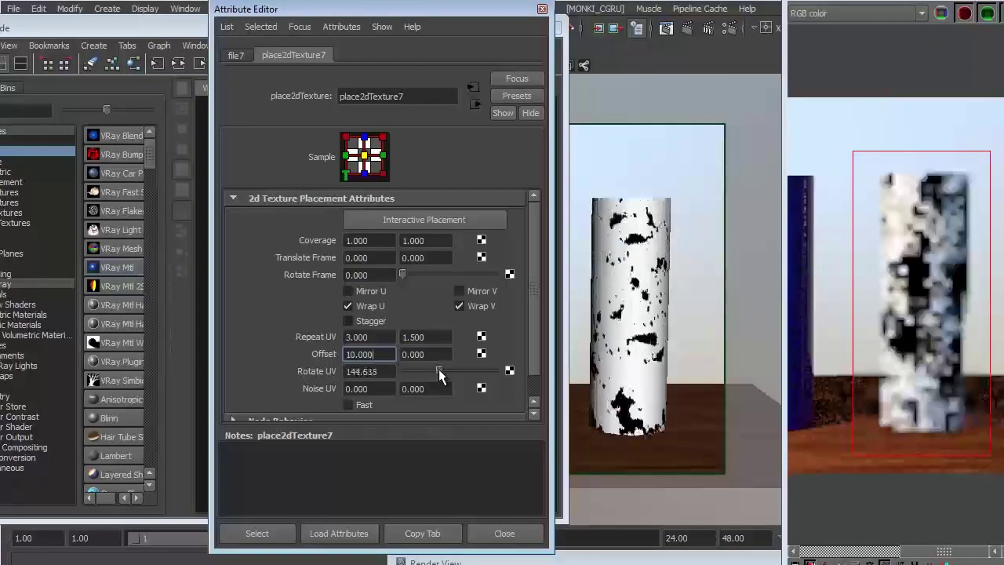
{"action": "left_click_drag", "start_coordinate": [438, 368], "coordinate": [437, 368]}
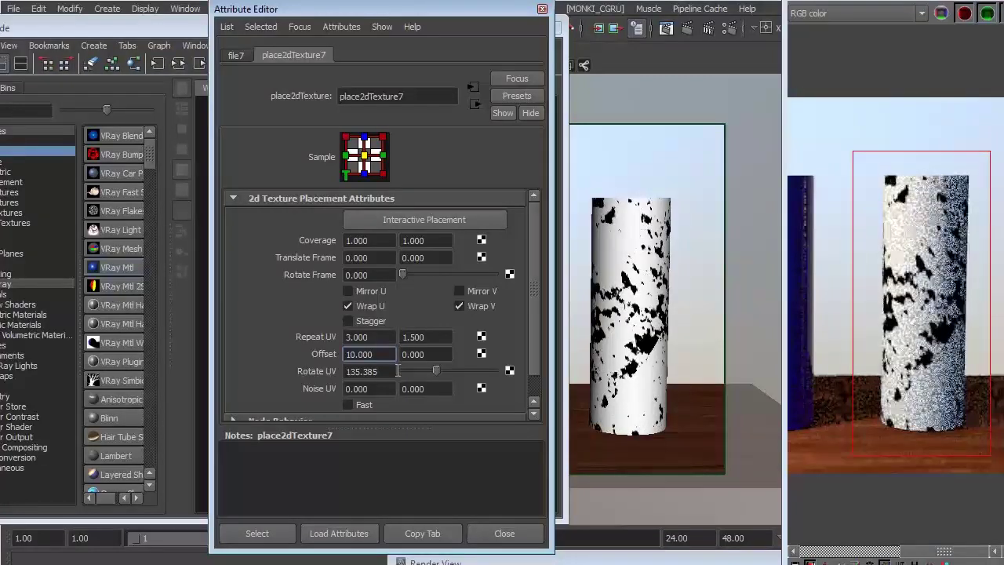
{"action": "left_click", "coordinate": [369, 371]}
{"action": "type", "text": "120"}
{"action": "key", "text": "Return"}
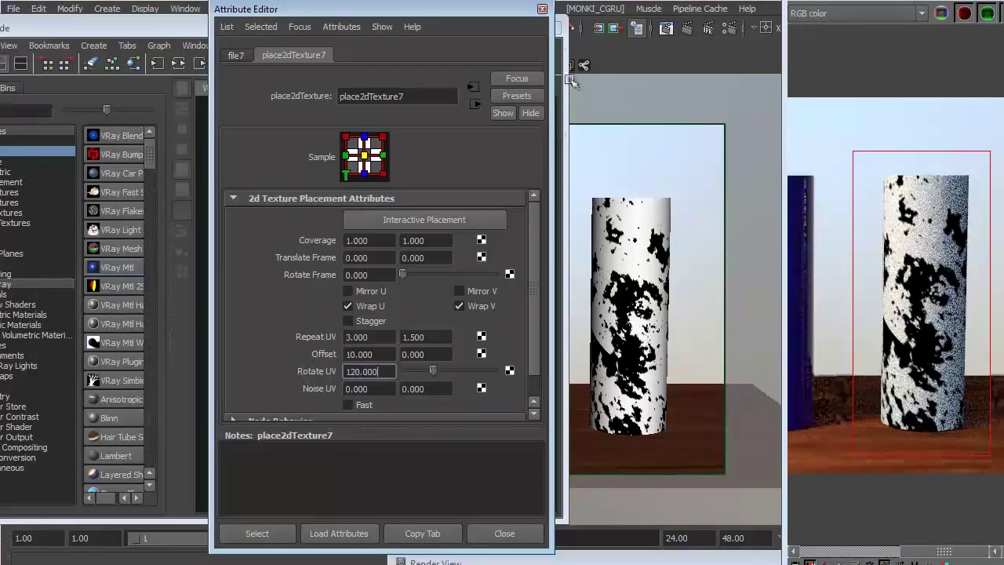
Close the placement attributes and arrange the placement, file7 and VRayMtl8 nodes in a row below the blend network
{"action": "left_click", "coordinate": [541, 8]}
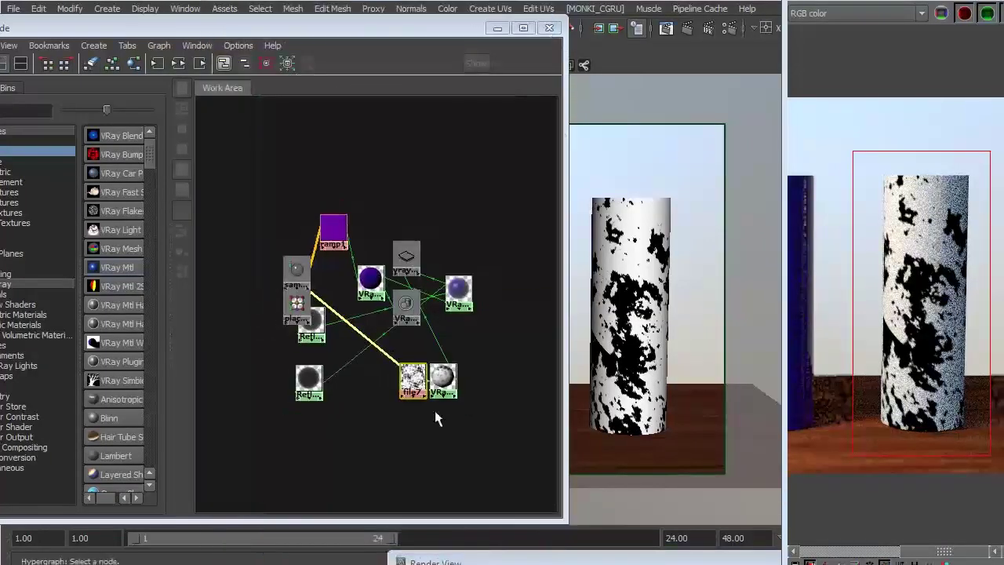
{"action": "left_click_drag", "start_coordinate": [280, 305], "coordinate": [285, 490]}
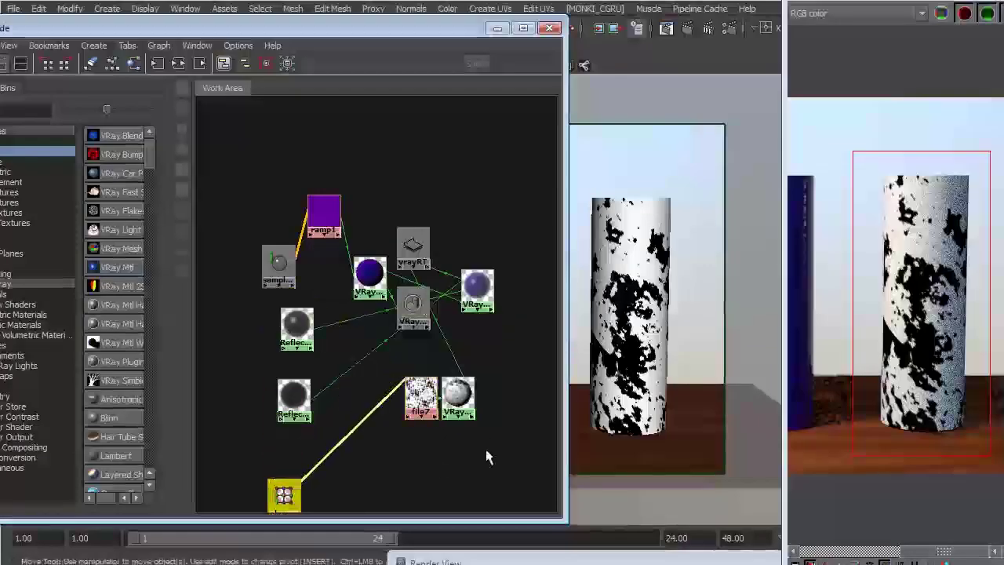
{"action": "middle_click_drag", "start_coordinate": [475, 440], "coordinate": [450, 406], "text": "alt"}
{"action": "left_click_drag", "start_coordinate": [396, 362], "coordinate": [381, 455]}
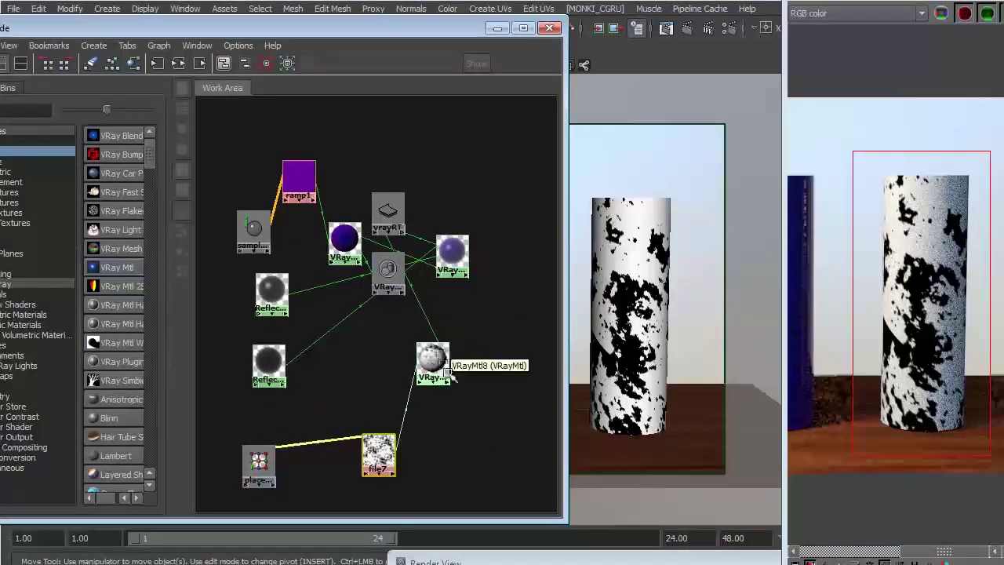
{"action": "left_click_drag", "start_coordinate": [444, 363], "coordinate": [463, 407]}
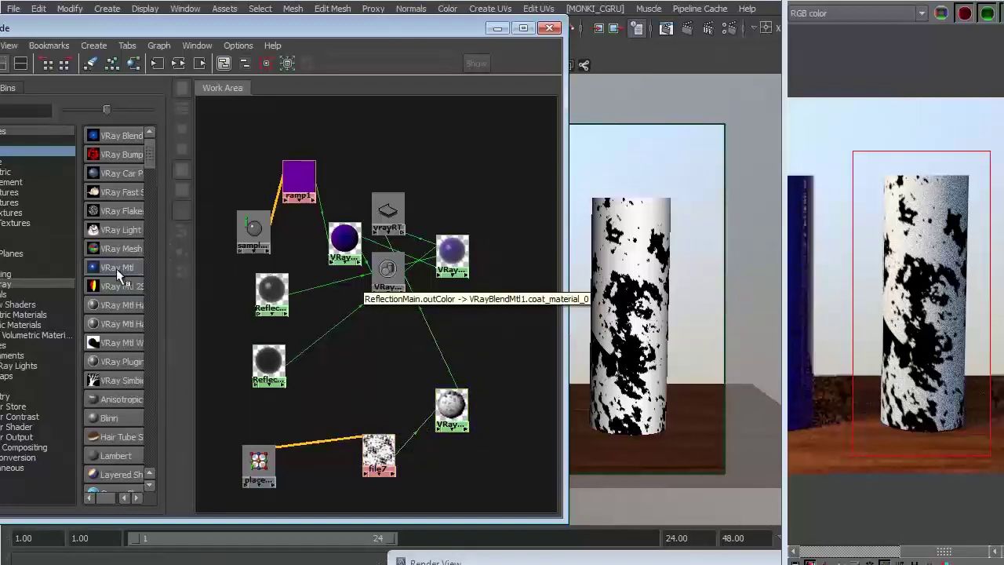
{"action": "left_click_drag", "start_coordinate": [452, 404], "coordinate": [444, 410]}
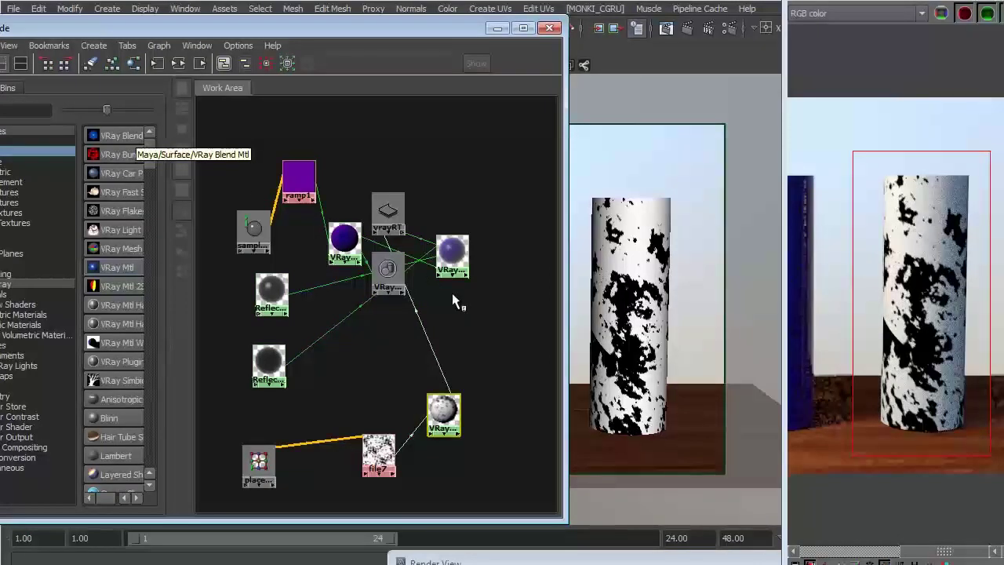
Create a new VRay Blend Mtl node, place it in the empty space beside the network and open its attributes
{"action": "left_click", "coordinate": [291, 366]}
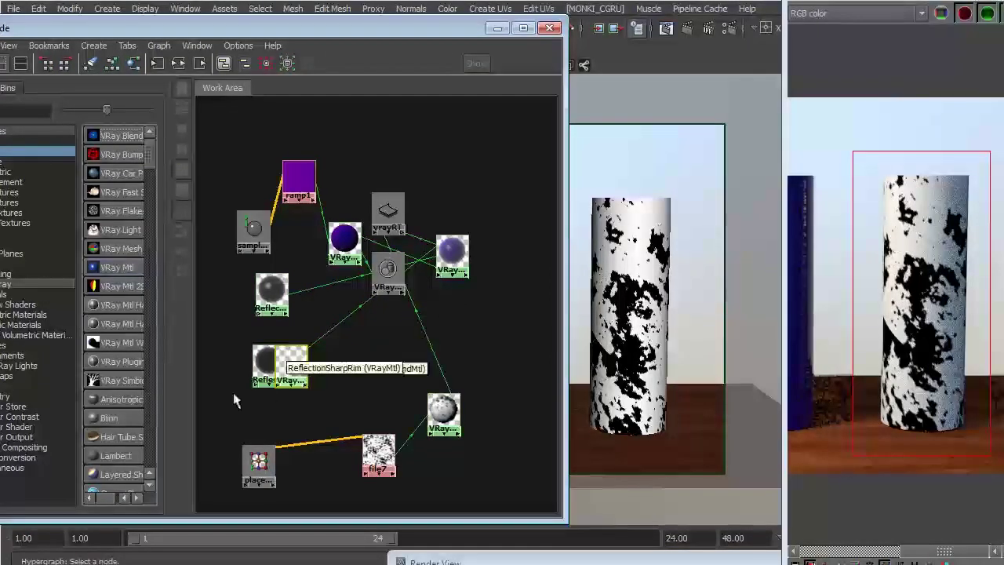
{"action": "left_click_drag", "start_coordinate": [291, 367], "coordinate": [520, 321]}
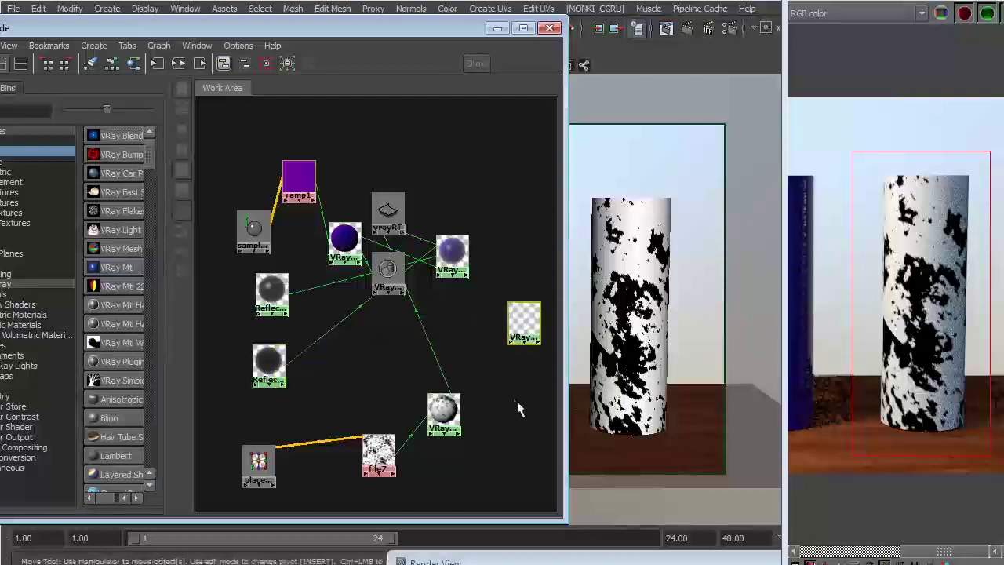
{"action": "middle_click_drag", "start_coordinate": [522, 410], "coordinate": [469, 390], "text": "alt"}
{"action": "double_click", "coordinate": [480, 313]}
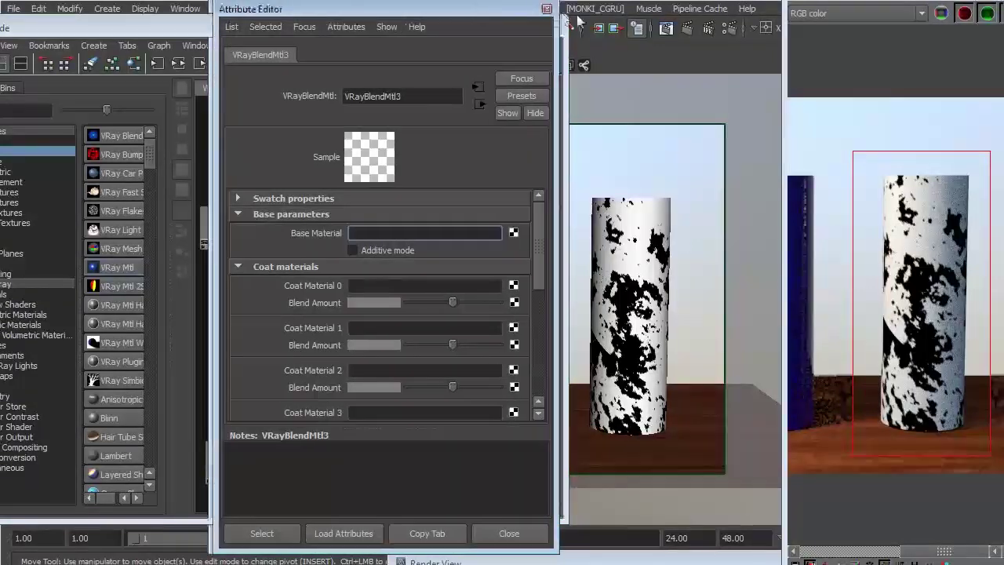
Use the existing MetalMaterial_VR as the Base Material of VRayBlendMtl3
{"action": "left_click_drag", "start_coordinate": [473, 13], "coordinate": [763, 28]}
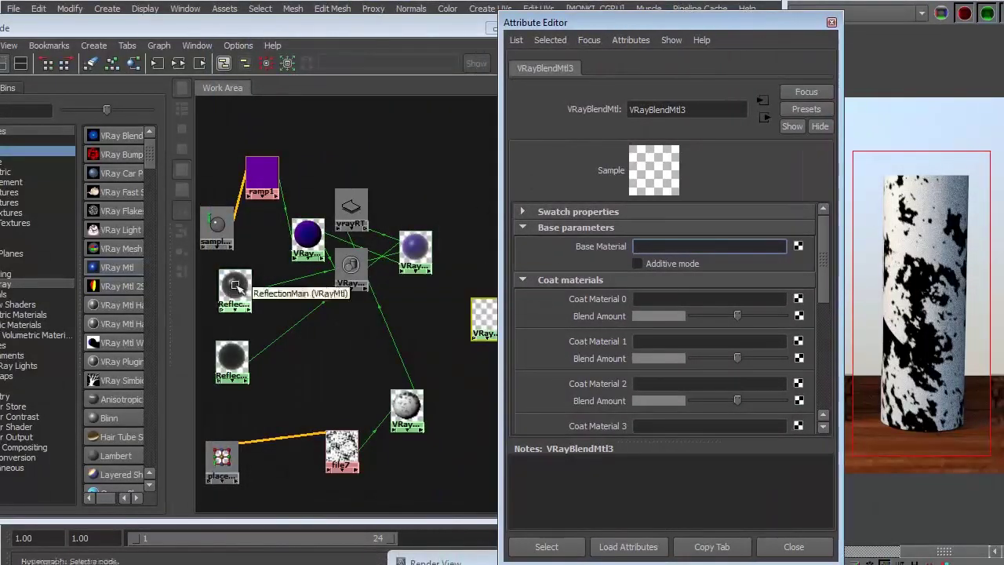
{"action": "left_click", "coordinate": [21, 66]}
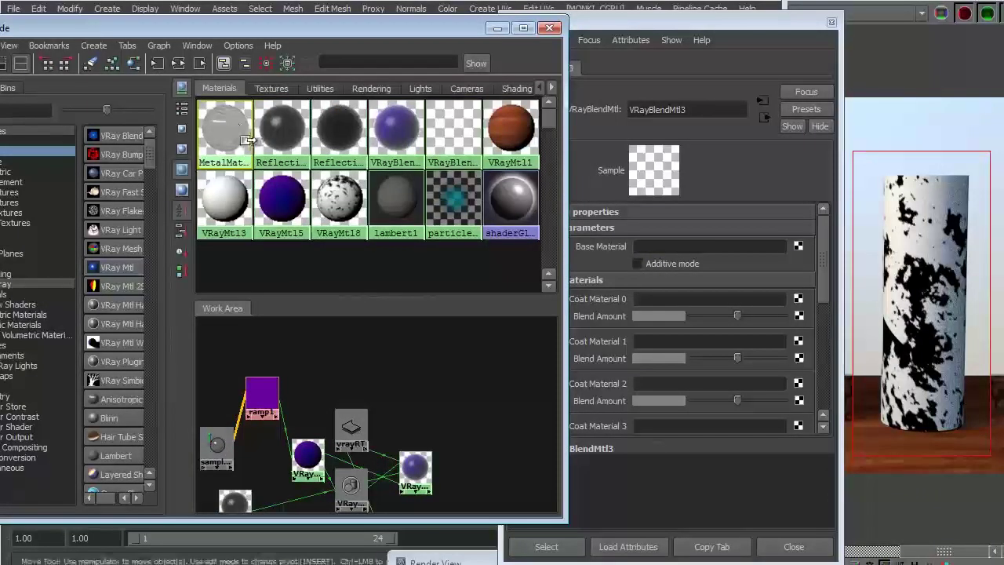
{"action": "left_click", "coordinate": [246, 140]}
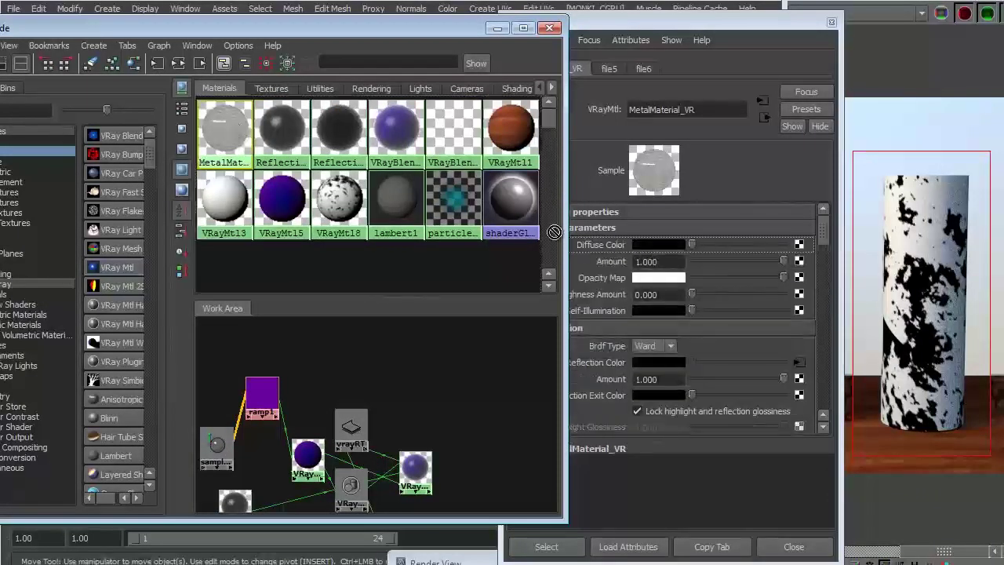
{"action": "middle_click_drag", "start_coordinate": [554, 233], "coordinate": [234, 136]}
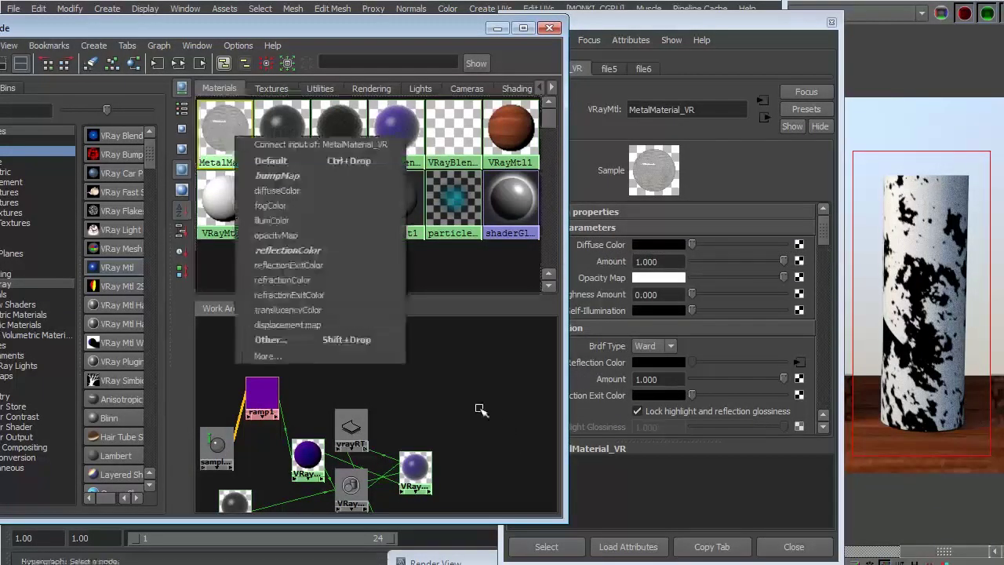
{"action": "left_click", "coordinate": [402, 433]}
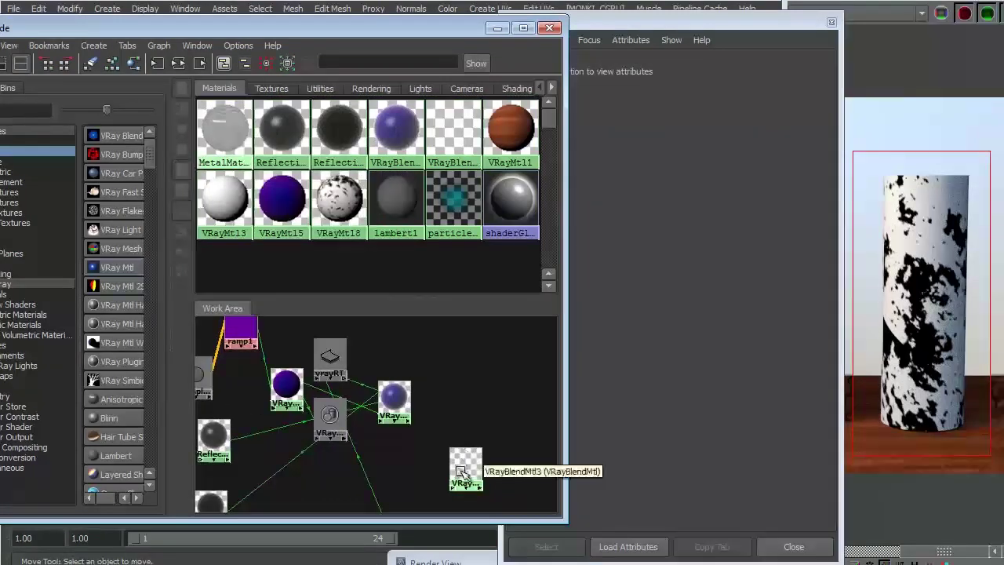
{"action": "left_click", "coordinate": [465, 467]}
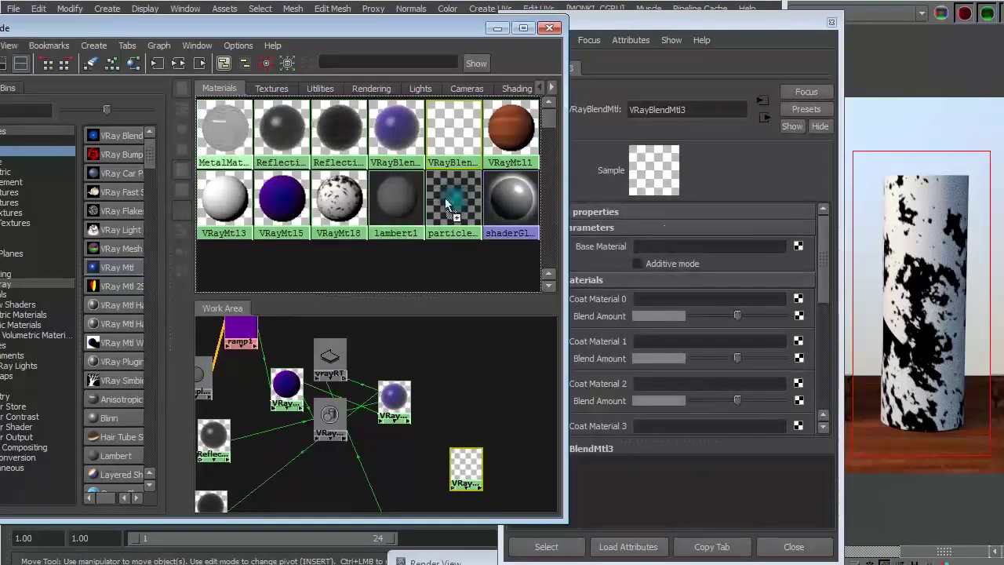
{"action": "left_click", "coordinate": [799, 248]}
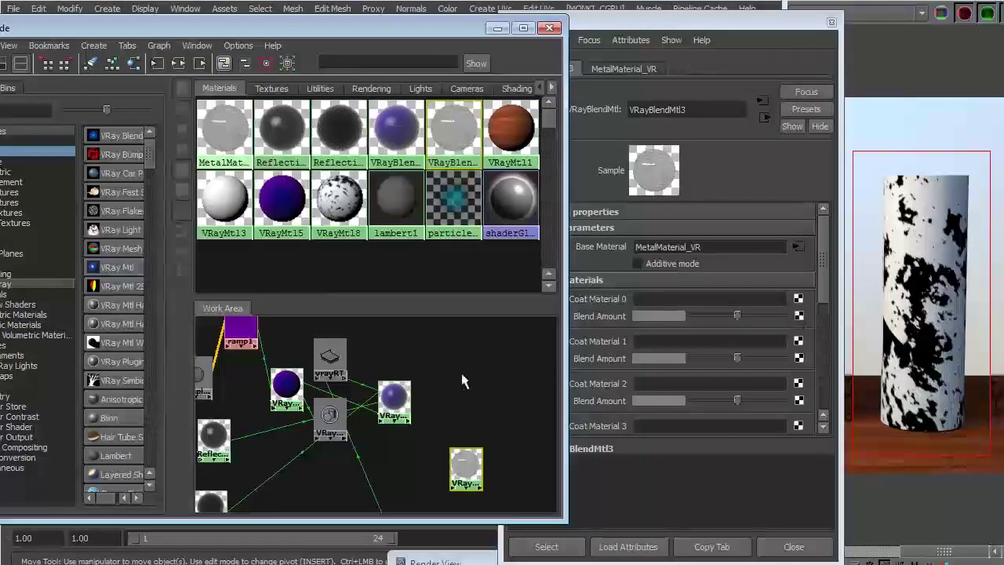
Connect the file7 mask to the Coat Material 0 Blend Amount and use VRayBlendMtl1 as Coat Material 0
{"action": "middle_click_drag", "start_coordinate": [531, 406], "coordinate": [511, 305], "text": "alt"}
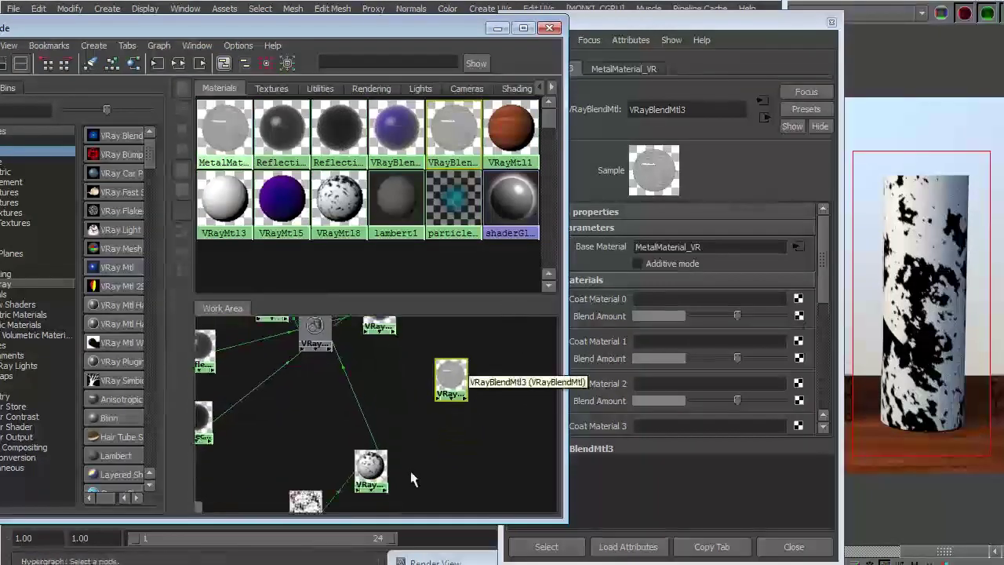
{"action": "scroll", "coordinate": [433, 477], "scroll_direction": "down", "scroll_amount": 1}
{"action": "middle_click_drag", "start_coordinate": [363, 466], "coordinate": [788, 315]}
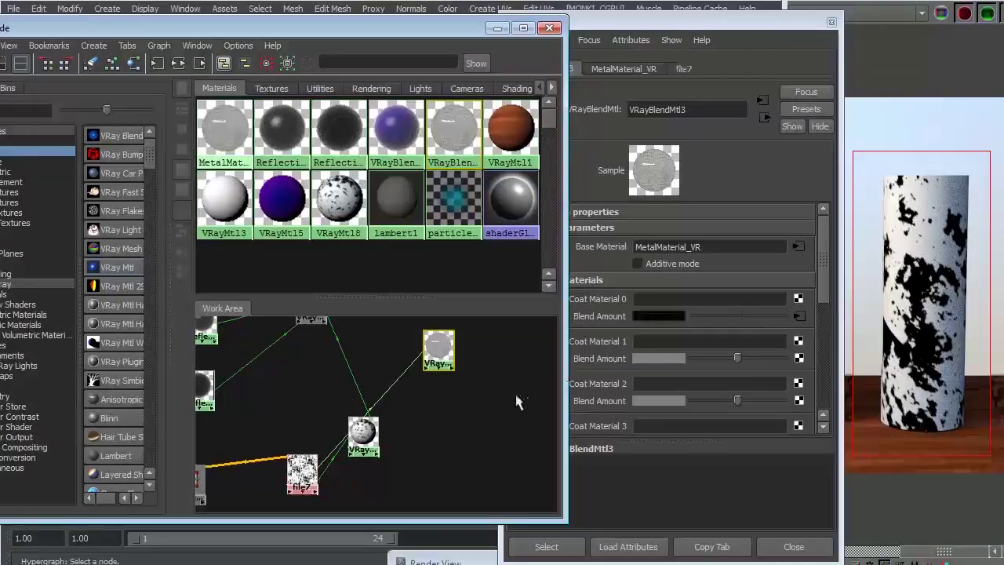
{"action": "middle_click_drag", "start_coordinate": [515, 399], "coordinate": [510, 369], "text": "alt"}
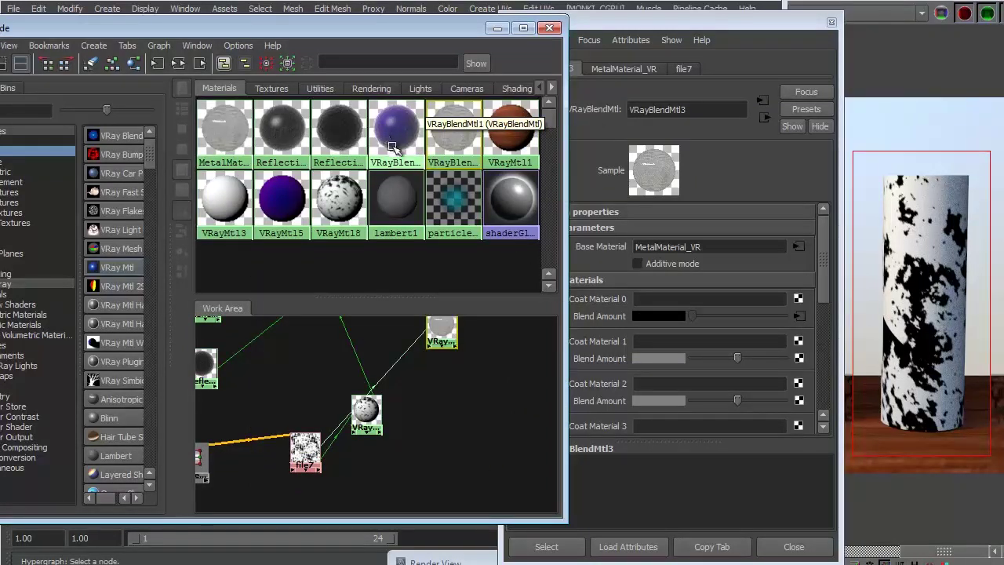
{"action": "middle_click_drag", "start_coordinate": [393, 153], "coordinate": [800, 301]}
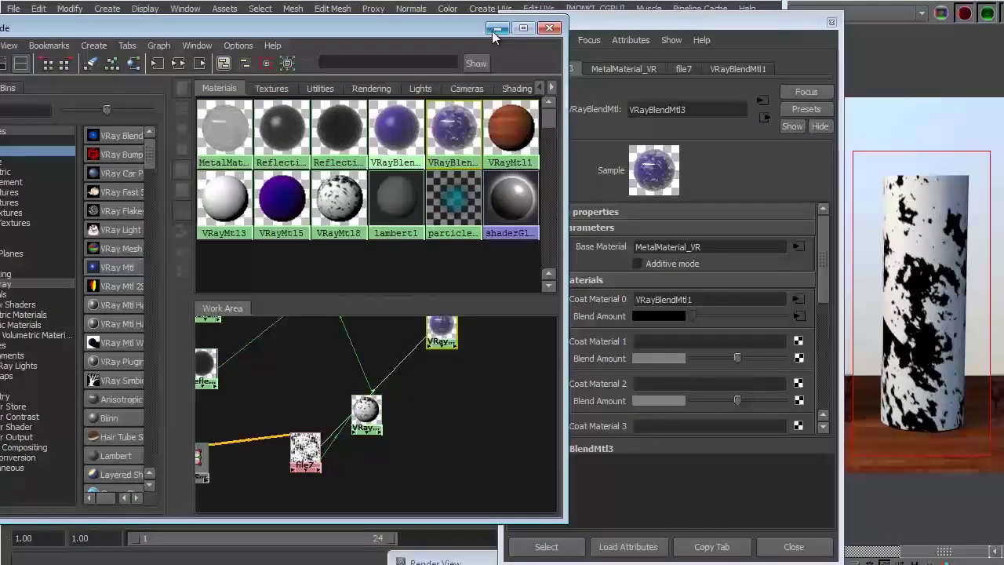
Shift the new blend node slightly within the network, rename it Blend_Metal_paint and close its attributes
{"action": "left_click", "coordinate": [302, 444]}
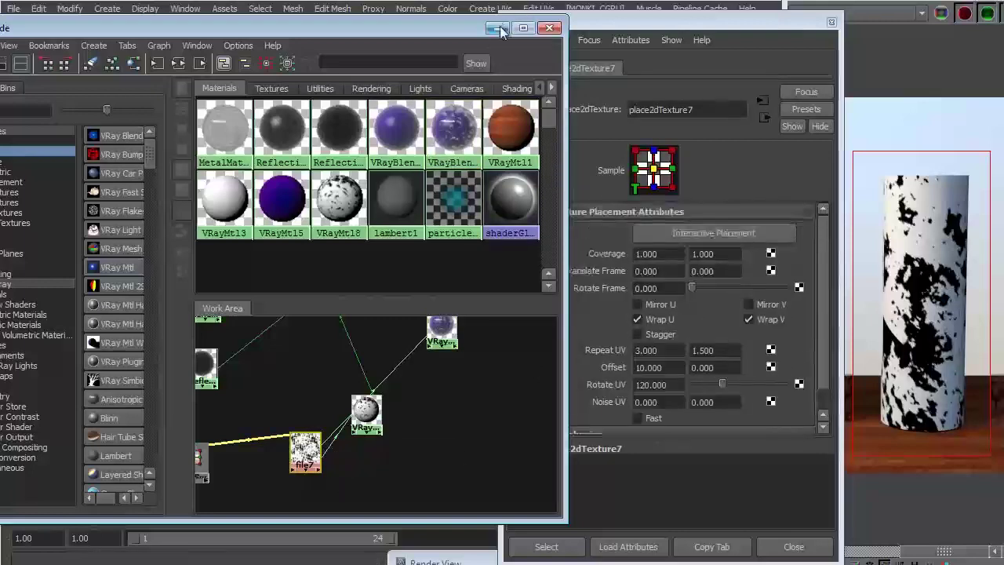
{"action": "left_click_drag", "start_coordinate": [448, 331], "coordinate": [466, 353]}
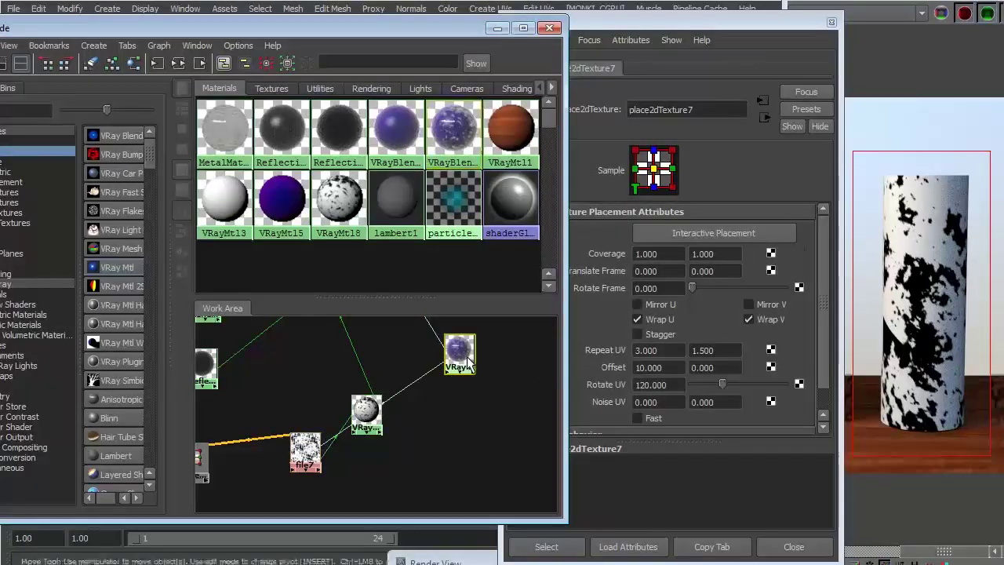
{"action": "left_click", "coordinate": [632, 110]}
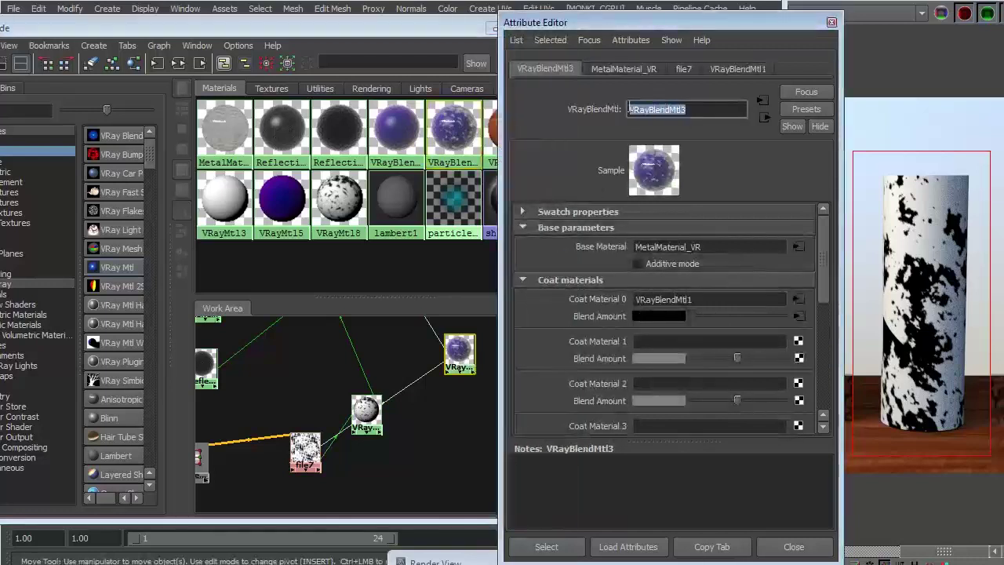
{"action": "type", "text": "Blend"}
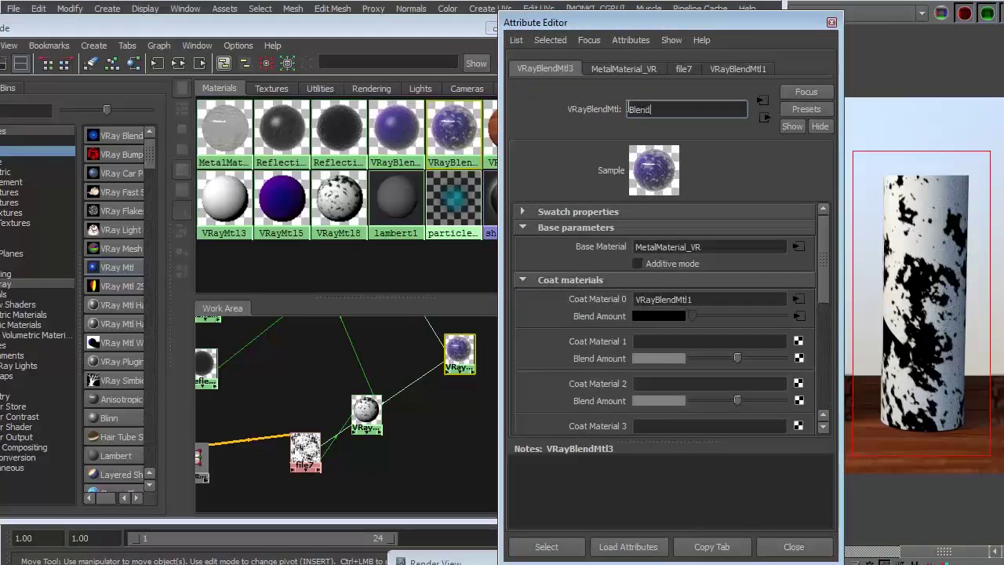
{"action": "type", "text": "_Metal_pa"}
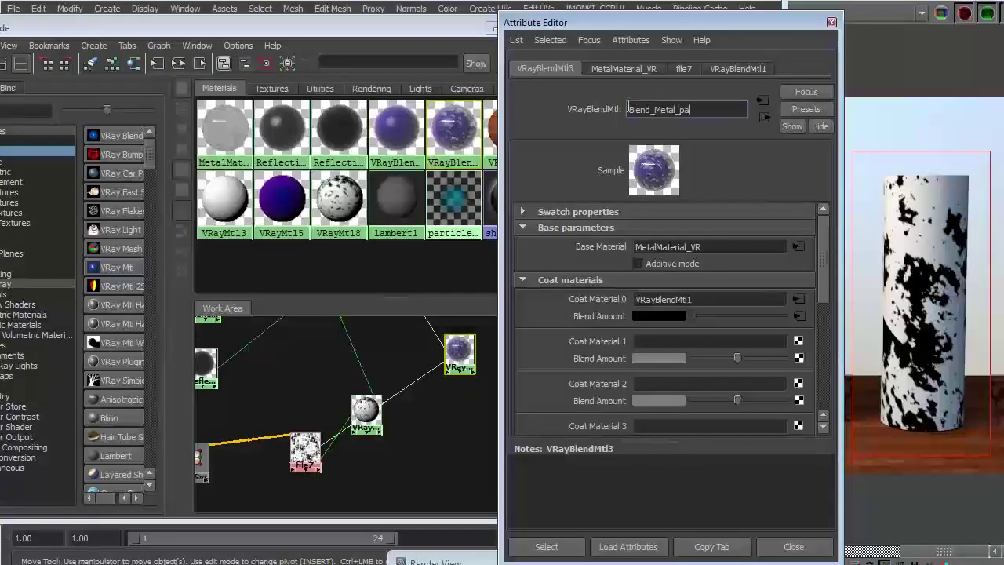
{"action": "type", "text": "int"}
{"action": "key", "text": "Return"}
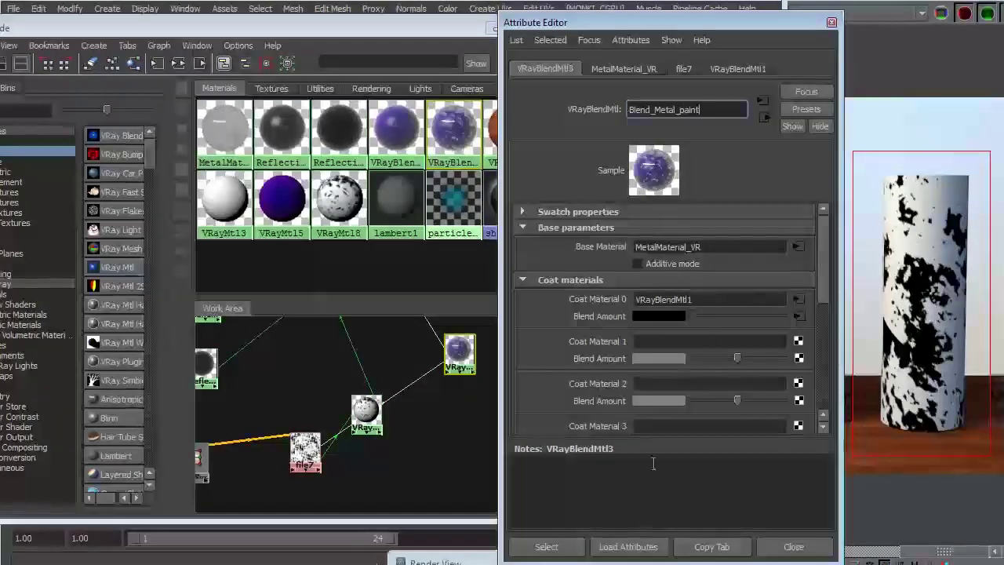
{"action": "left_click", "coordinate": [793, 547]}
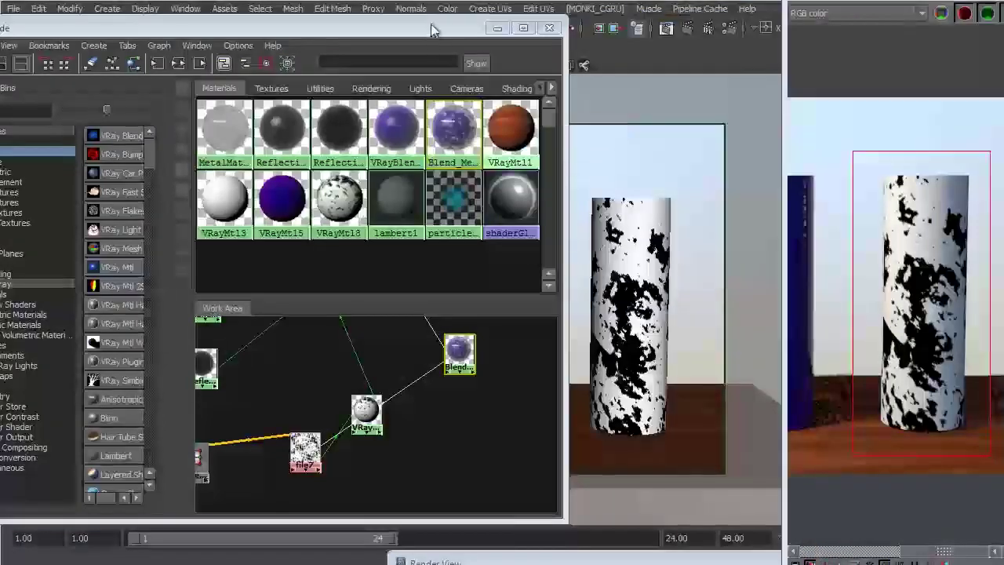
Assign Blend_Metal_paint to the mask-textured cylinder beside the purple one
{"action": "left_click_drag", "start_coordinate": [440, 28], "coordinate": [352, 34]}
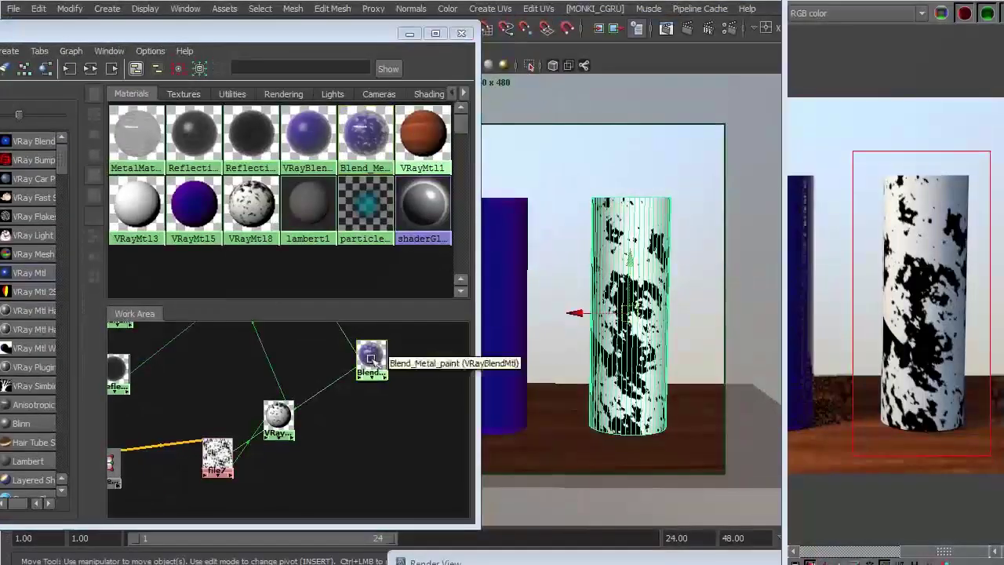
{"action": "right_click_drag", "start_coordinate": [371, 357], "coordinate": [368, 323]}
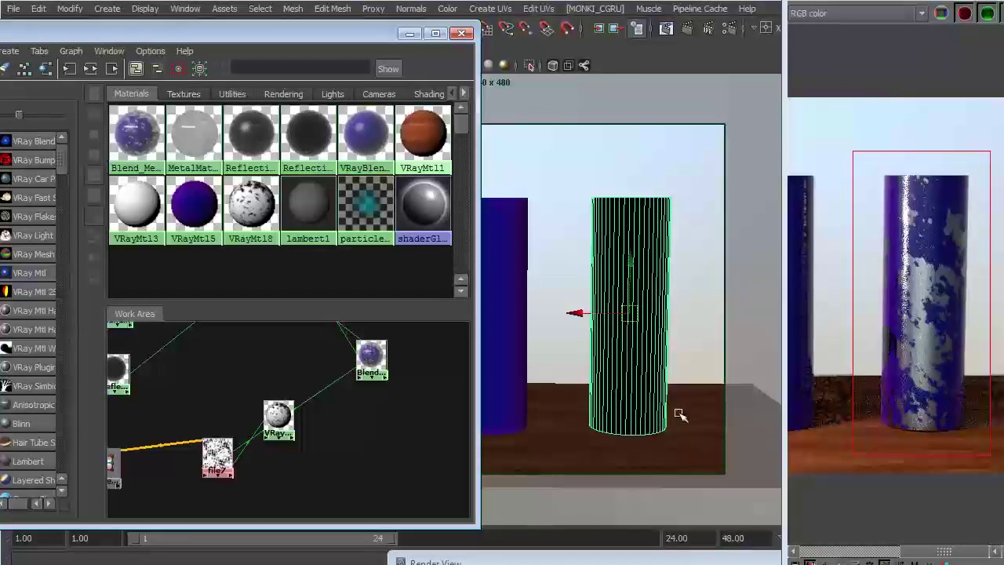
{"action": "mouse_move", "coordinate": [364, 430]}
{"action": "middle_mouse_down", "text": "alt"}
{"action": "mouse_move", "coordinate": [340, 419]}
{"action": "mouse_move", "coordinate": [321, 428]}
{"action": "mouse_move", "coordinate": [379, 413]}
{"action": "mouse_move", "coordinate": [354, 419]}
{"action": "middle_mouse_up", "text": "alt"}
{"action": "scroll", "coordinate": [380, 414], "scroll_direction": "down", "scroll_amount": 1}
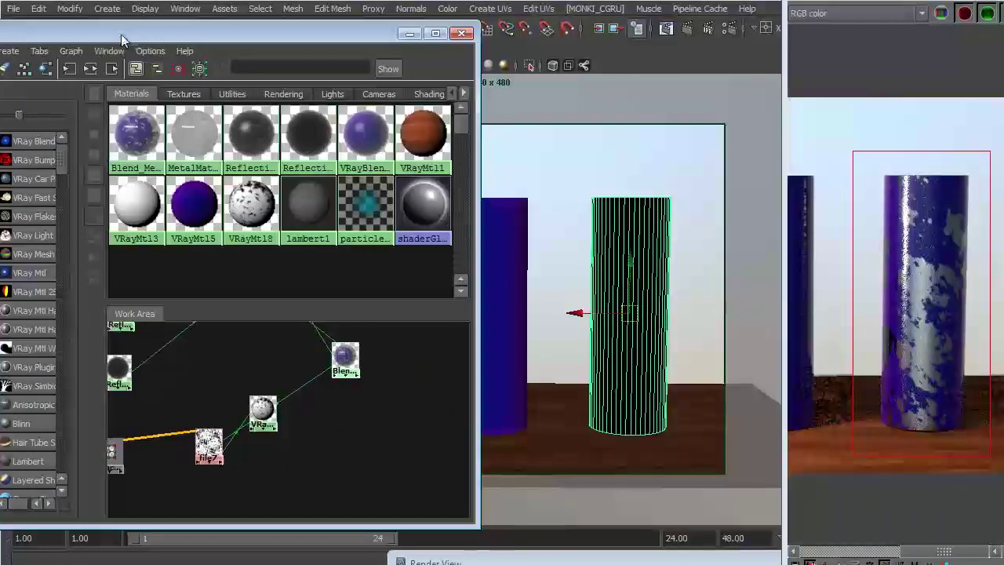
Create a VRay Bump Mtl node beside the blend node and use Blend_Metal_paint as its Base Material
{"action": "left_click_drag", "start_coordinate": [111, 39], "coordinate": [263, 34]}
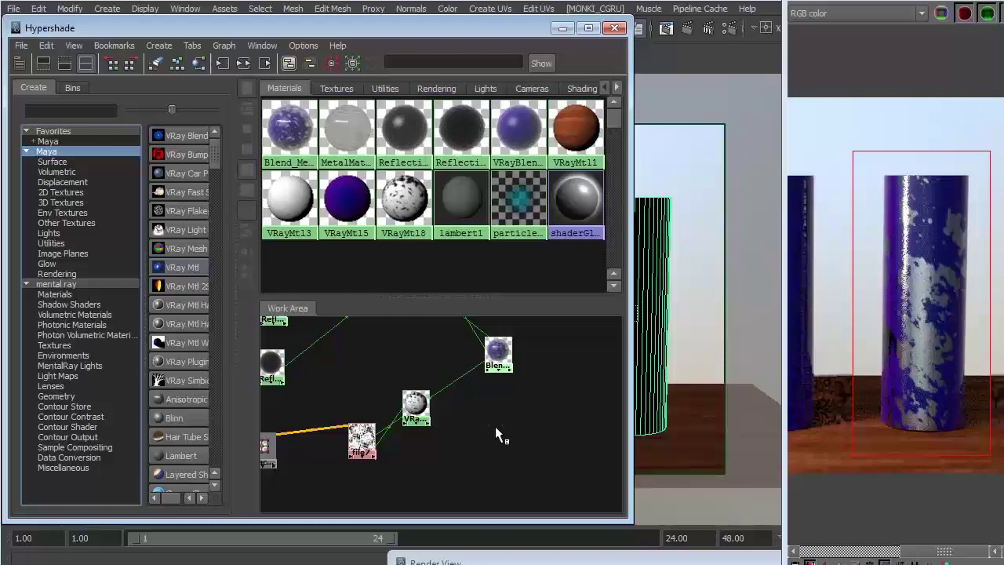
{"action": "left_click", "coordinate": [182, 153]}
{"action": "left_click_drag", "start_coordinate": [306, 403], "coordinate": [559, 397]}
{"action": "middle_click_drag", "start_coordinate": [466, 408], "coordinate": [411, 408], "text": "alt"}
{"action": "double_click", "coordinate": [487, 392]}
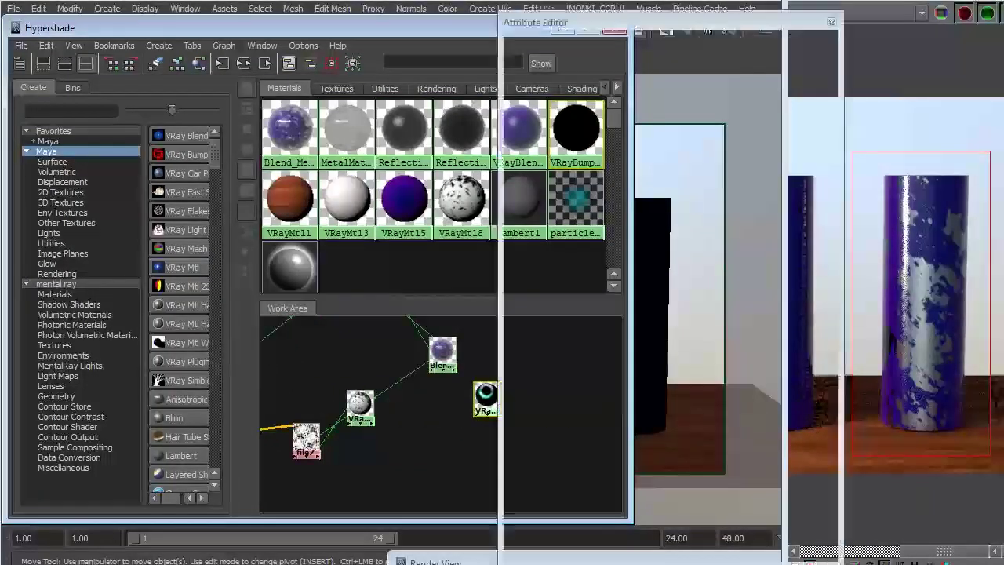
{"action": "middle_click_drag", "start_coordinate": [499, 343], "coordinate": [806, 248]}
Connect the file7 mask texture to the bump material's Map
{"action": "left_click", "coordinate": [395, 437]}
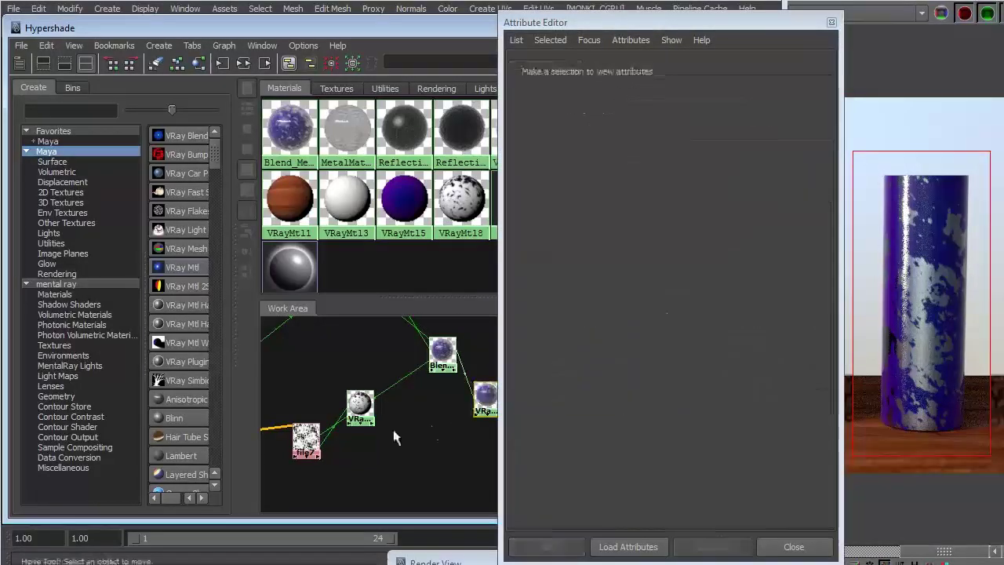
{"action": "left_click", "coordinate": [308, 440]}
{"action": "left_click", "coordinate": [482, 398]}
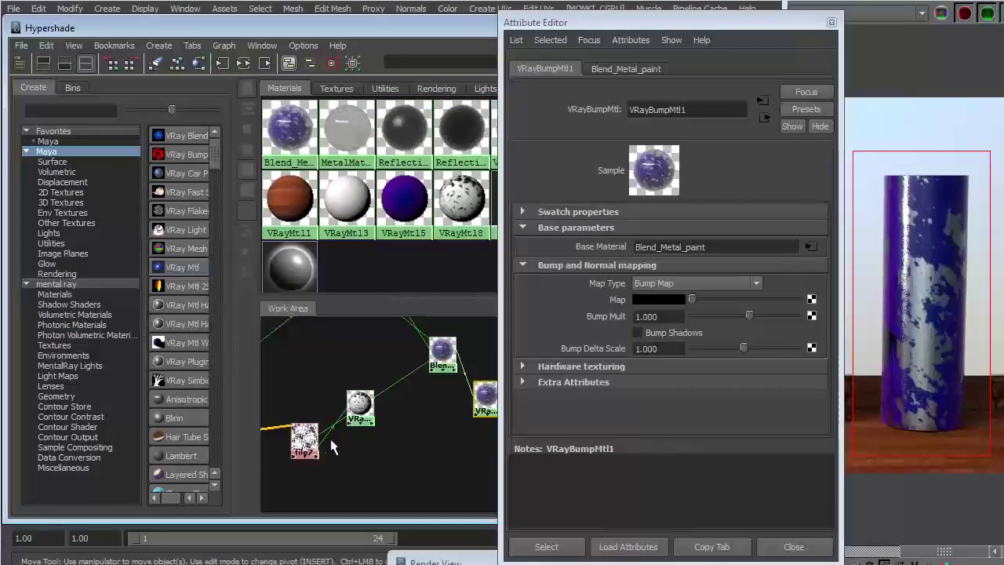
{"action": "middle_click_drag", "start_coordinate": [751, 331], "coordinate": [811, 301]}
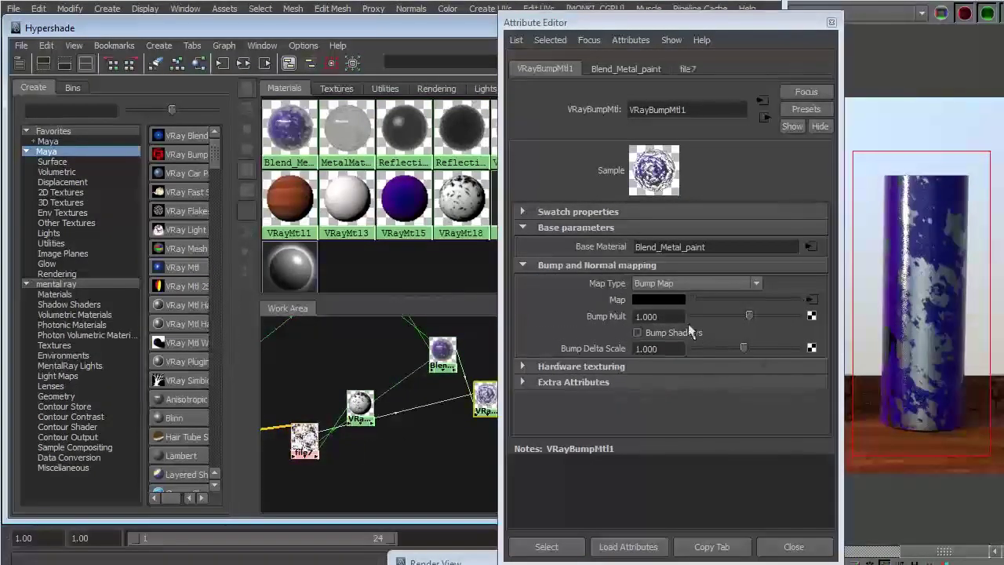
Set the bump material's Bump Mult to 0.020 and close its attributes
{"action": "left_click_drag", "start_coordinate": [659, 316], "coordinate": [616, 316]}
{"action": "type", "text": "0."}
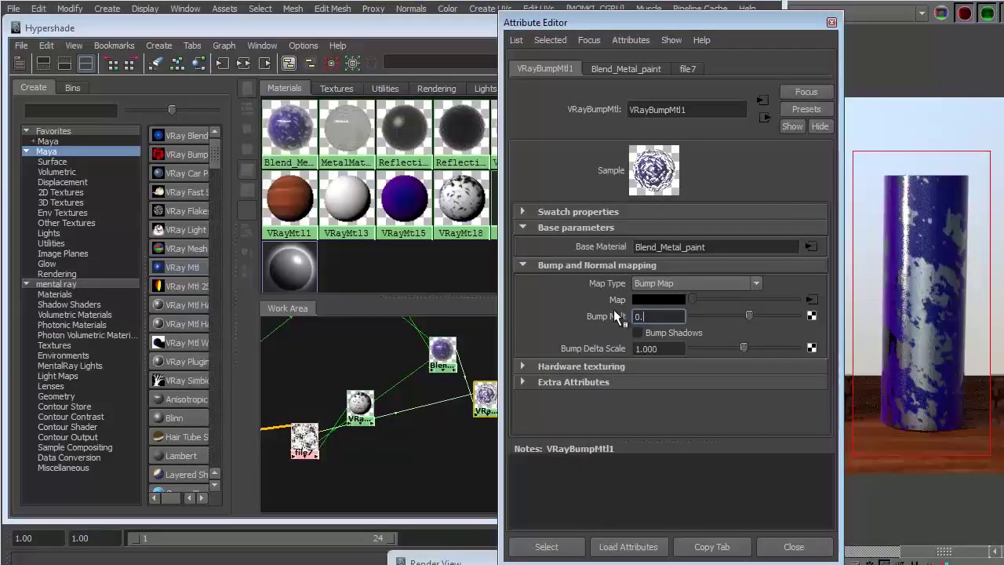
{"action": "type", "text": "020"}
{"action": "key", "text": "Return"}
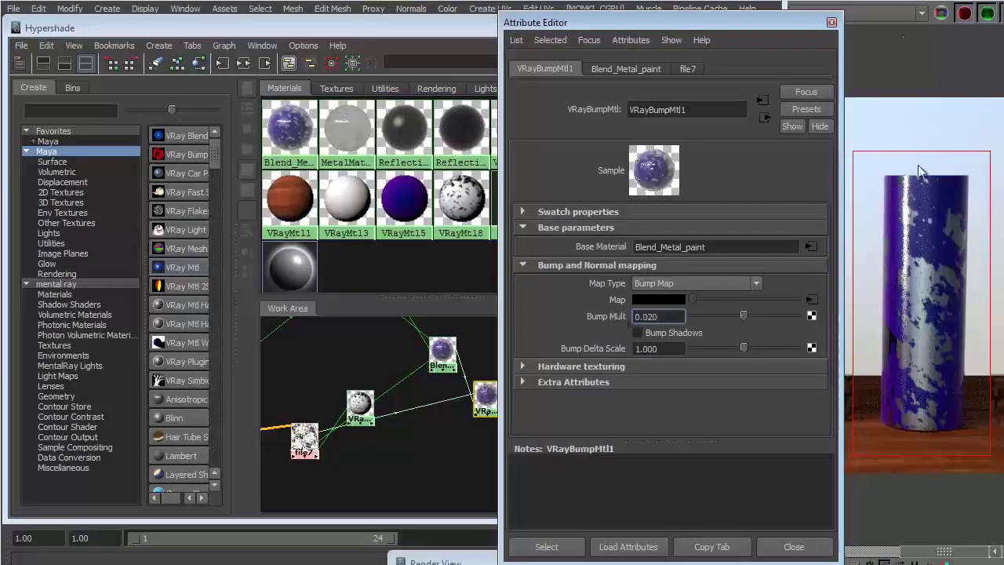
{"action": "left_click", "coordinate": [832, 22]}
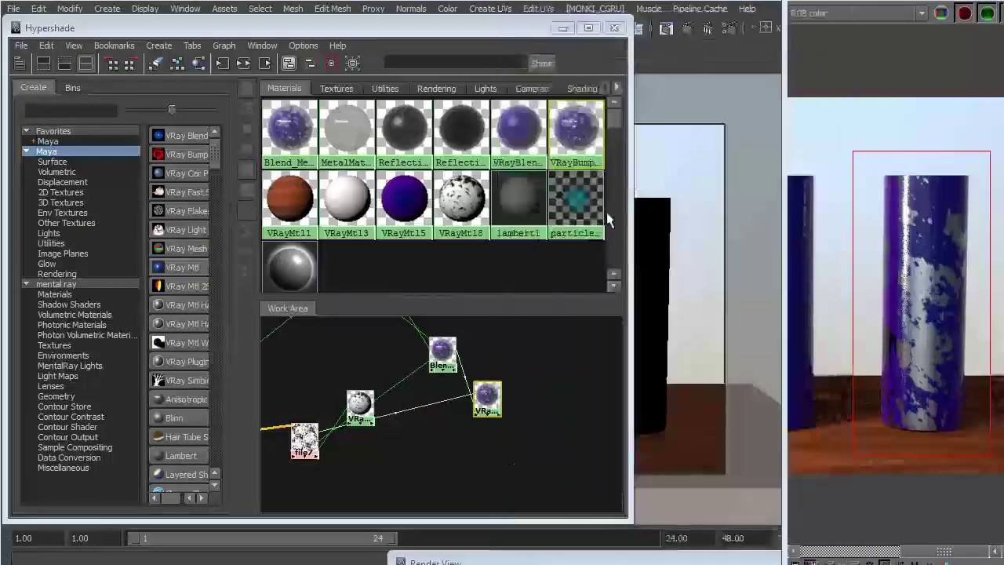
Assign VRayBumpMtl1 to the cylinder and spread the bump and file7 nodes farther apart in the network
{"action": "left_click_drag", "start_coordinate": [476, 402], "coordinate": [496, 449]}
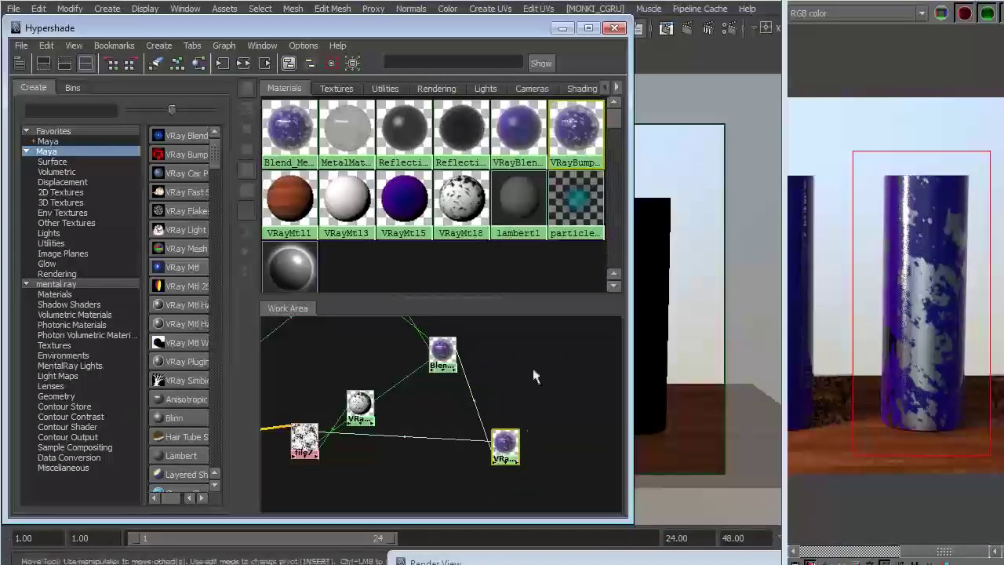
{"action": "left_click", "coordinate": [655, 279]}
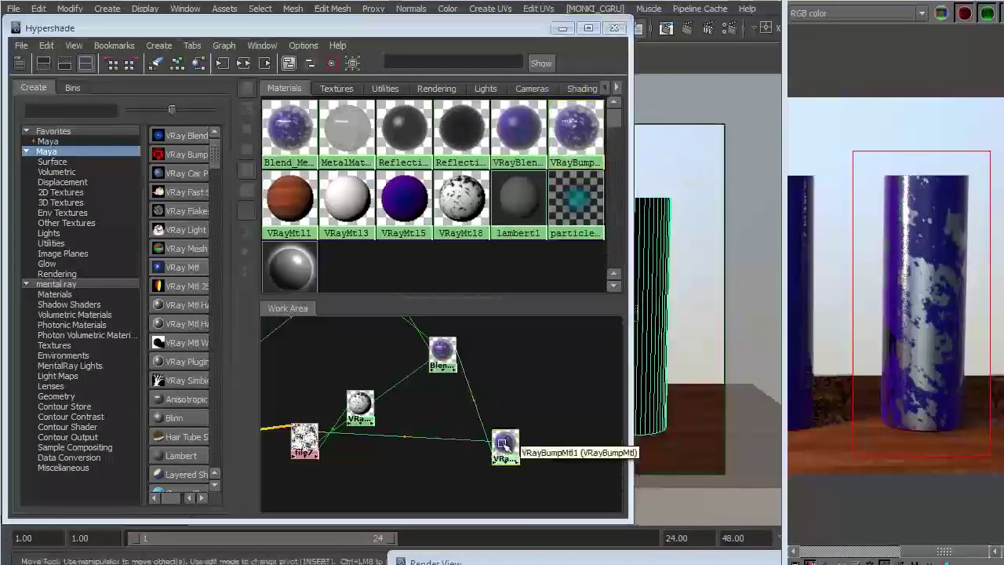
{"action": "right_click", "coordinate": [503, 378]}
{"action": "right_click_drag", "start_coordinate": [508, 345], "coordinate": [506, 343]}
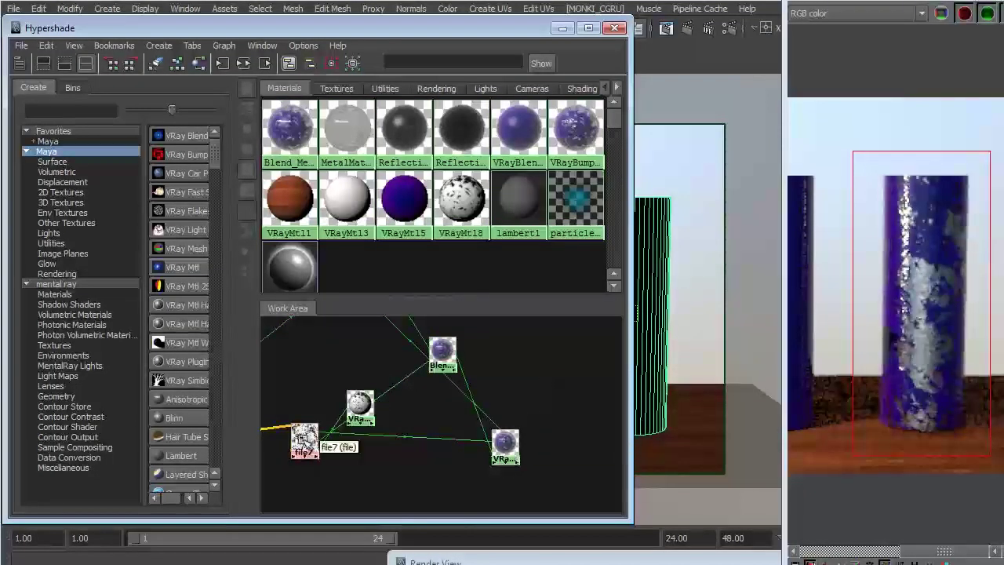
{"action": "left_click_drag", "start_coordinate": [308, 441], "coordinate": [337, 471]}
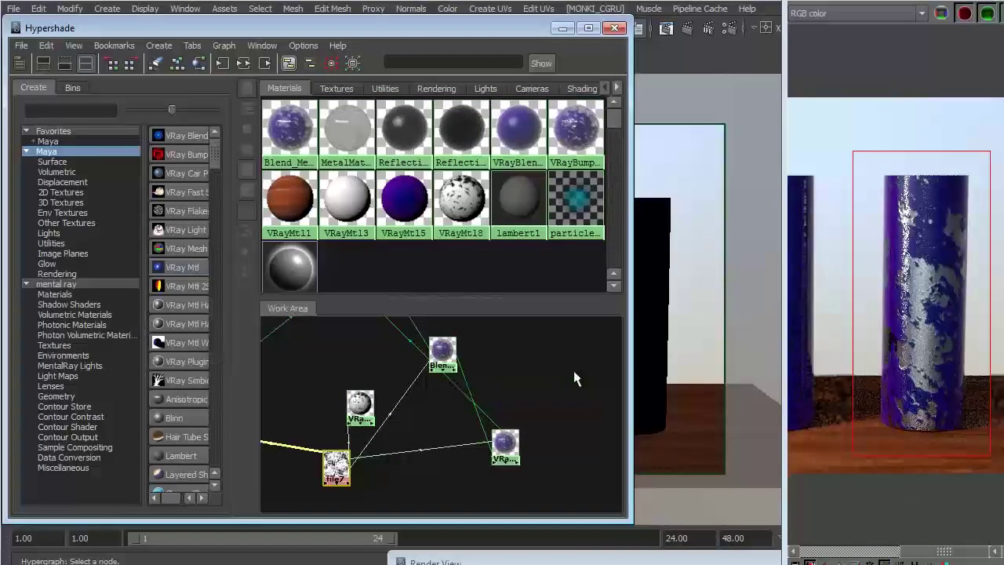
Reopen VRayBumpMtl1's attributes and set Bump Mult to 0.010
{"action": "double_click", "coordinate": [518, 431]}
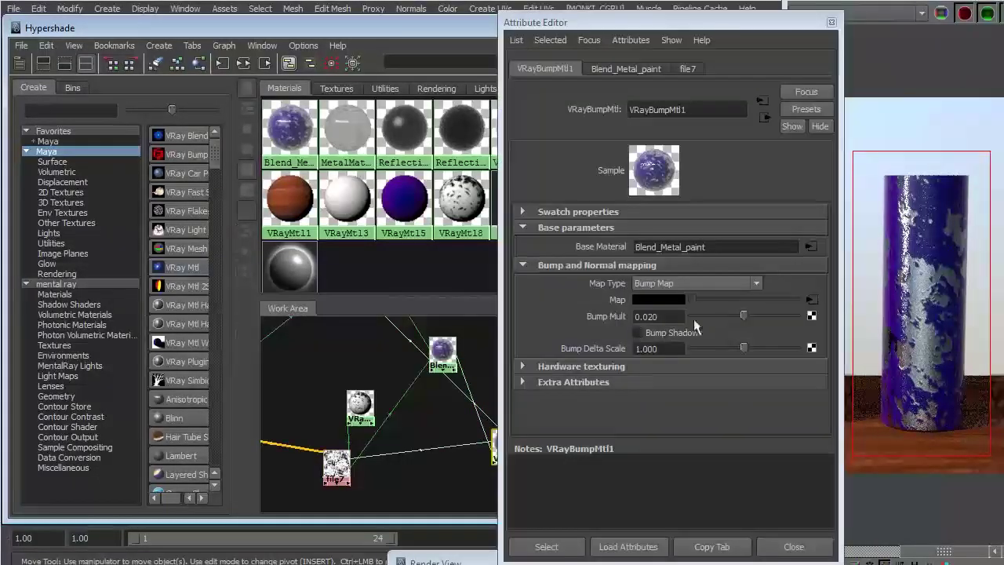
{"action": "left_click", "coordinate": [650, 318]}
{"action": "type", "text": "10"}
{"action": "key", "text": "Return"}
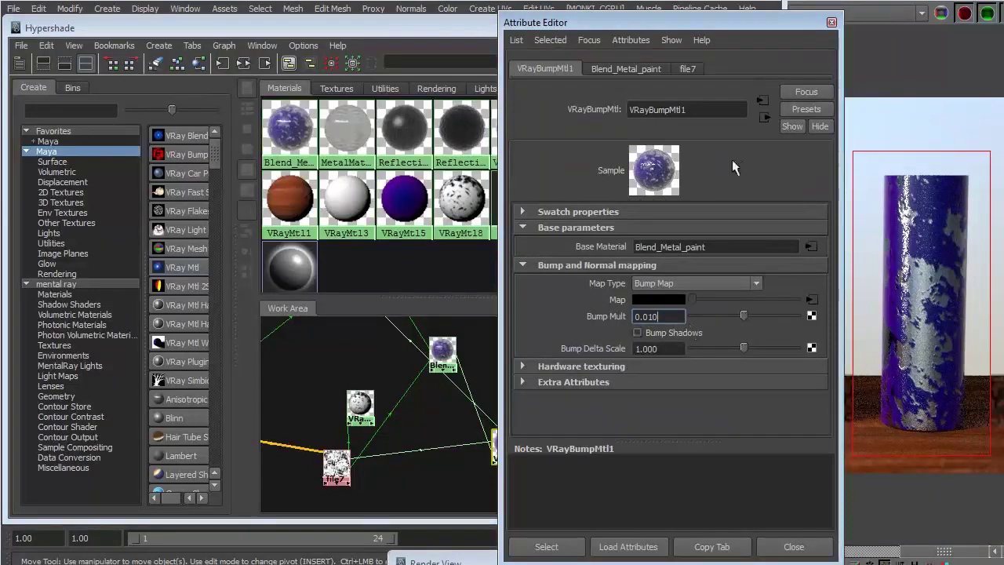
Close the material's attributes and the Hypershade, and turn off region rendering in the V-Ray frame buffer
{"action": "left_click", "coordinate": [832, 23]}
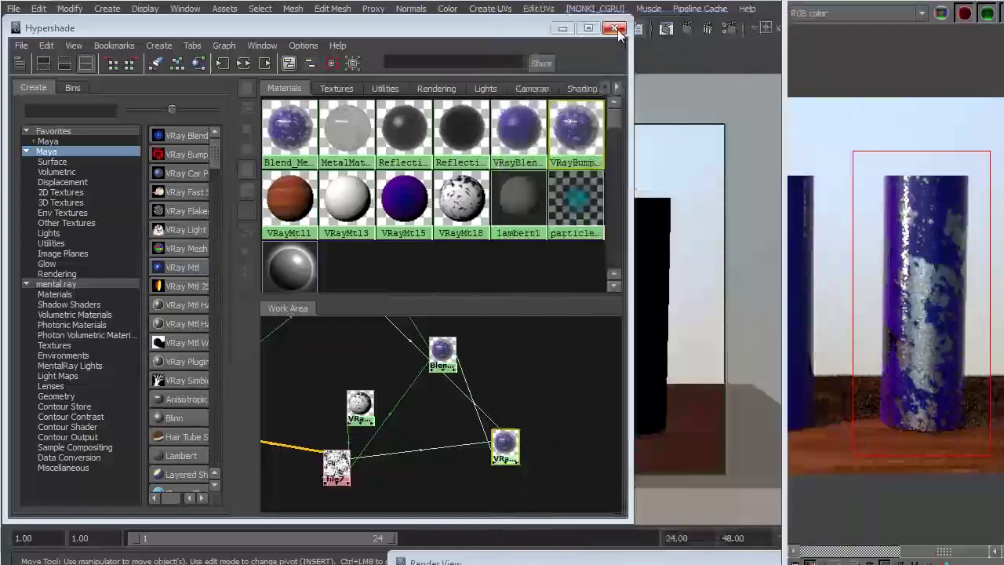
{"action": "left_click", "coordinate": [618, 29]}
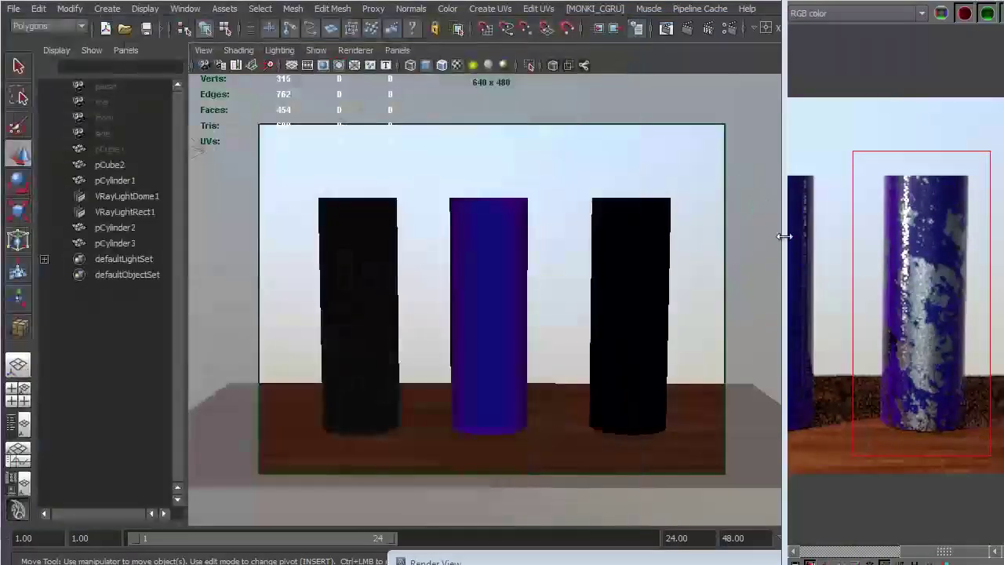
{"action": "left_click_drag", "start_coordinate": [614, 228], "coordinate": [325, 220]}
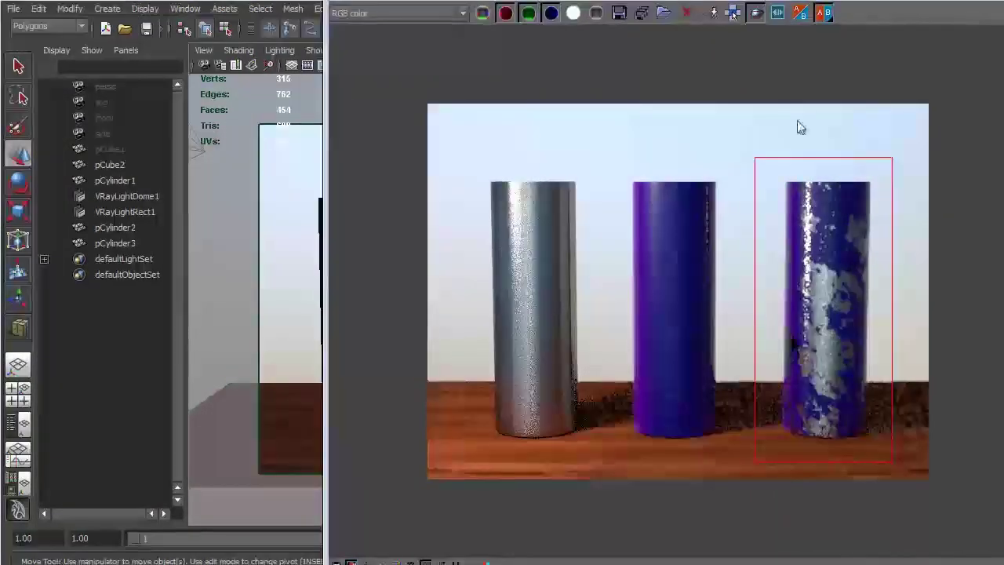
{"action": "left_click", "coordinate": [757, 14]}
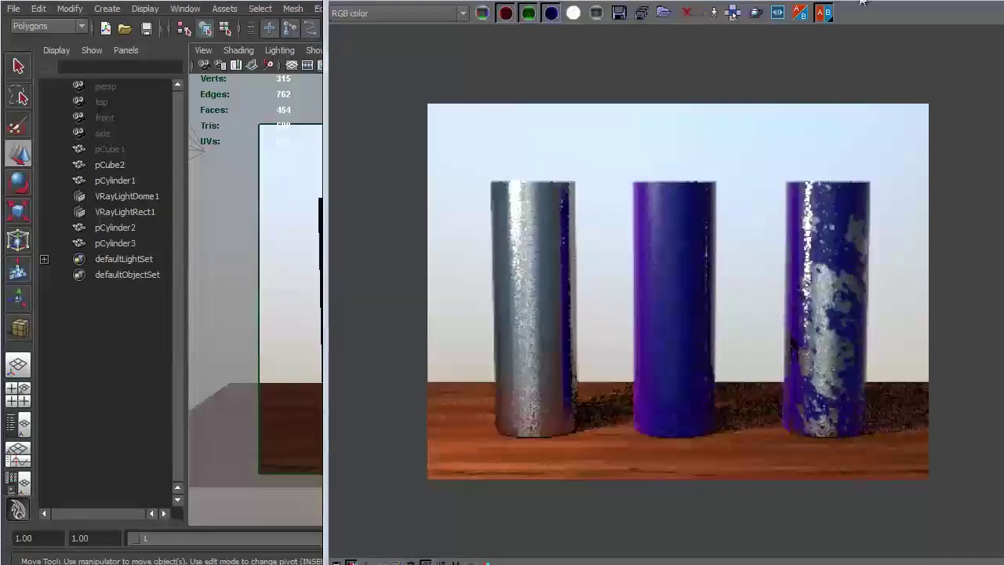
Close the existing frame buffer and render the full scene again at 640 x 480, with the new frame buffer window moved fully into view
{"action": "left_click_drag", "start_coordinate": [867, 3], "coordinate": [777, 3]}
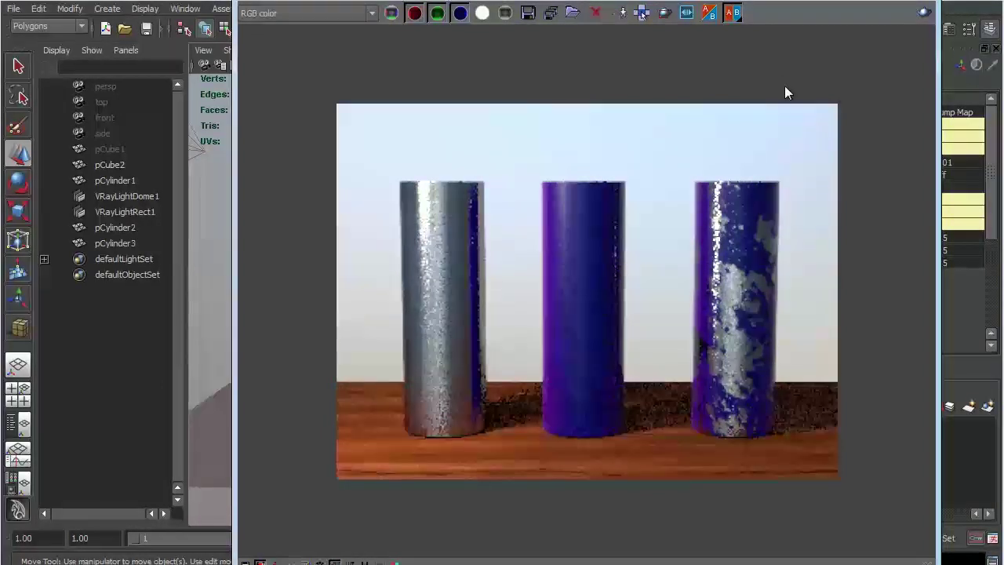
{"action": "left_click", "coordinate": [925, 3]}
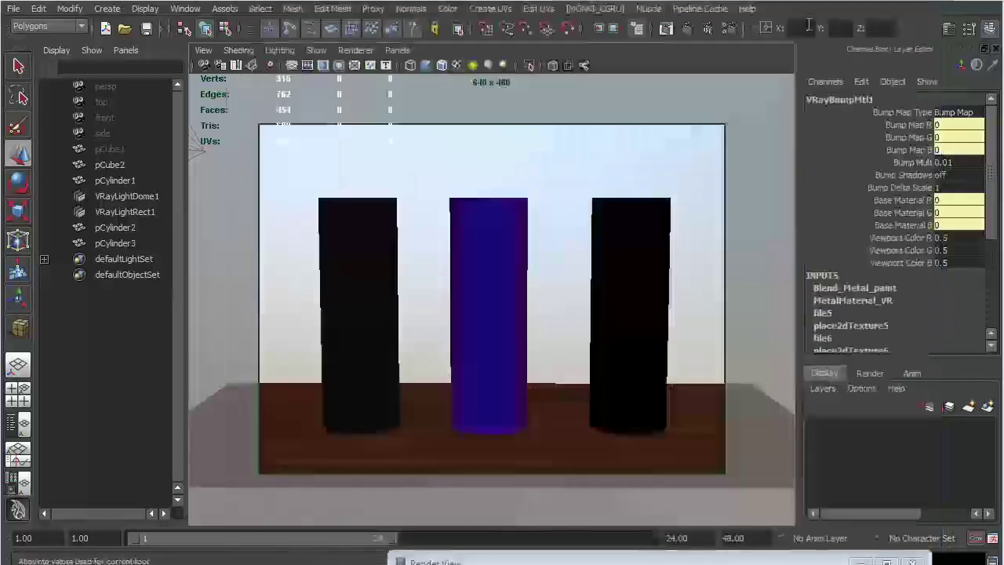
{"action": "left_click", "coordinate": [686, 28]}
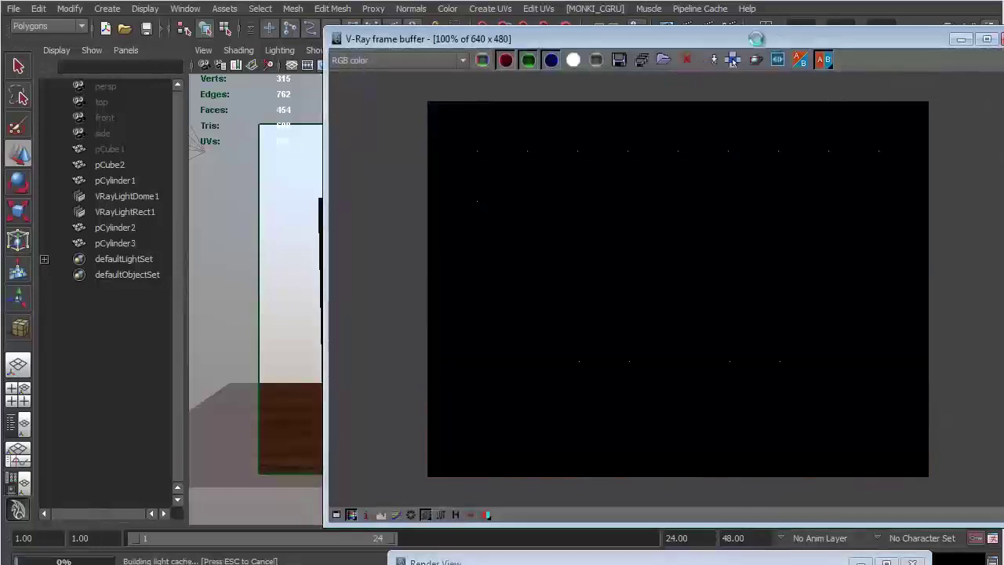
{"action": "left_click_drag", "start_coordinate": [755, 38], "coordinate": [596, 23]}
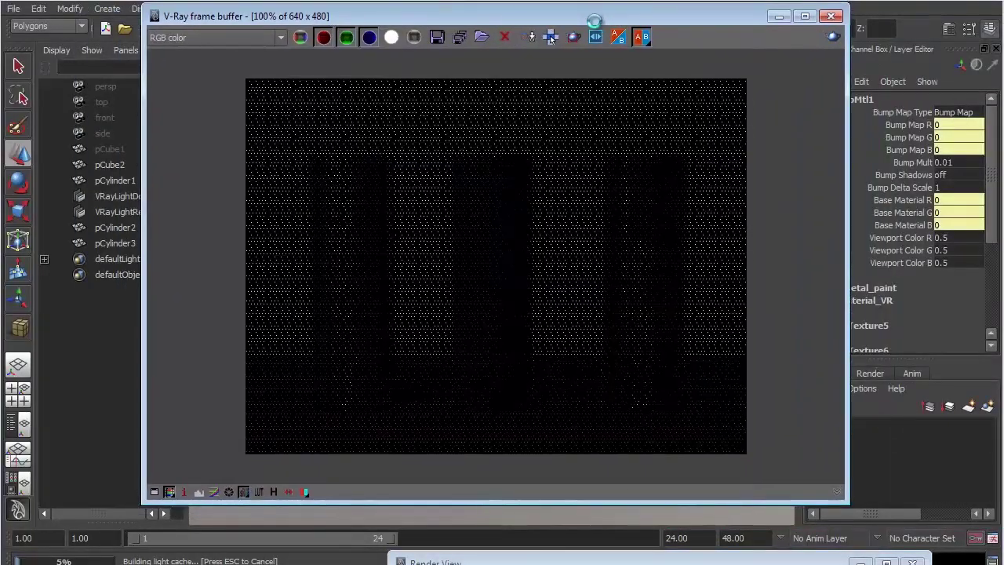